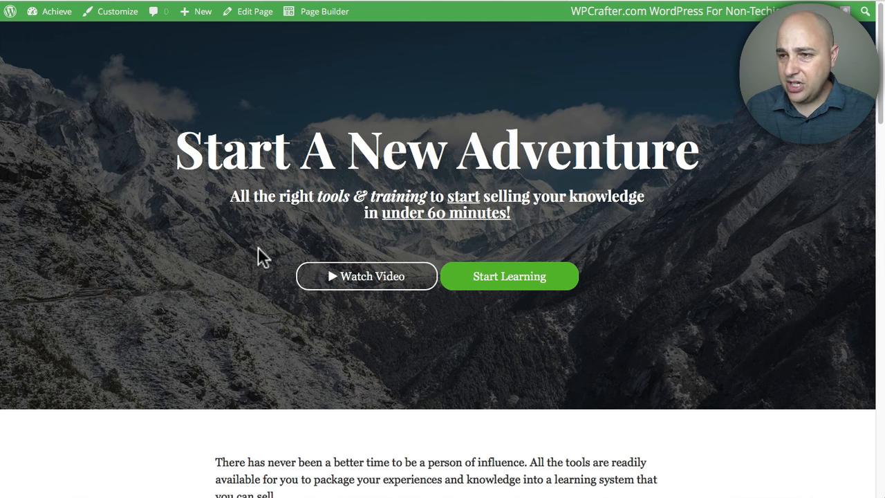
# - Look over the demo home page from the Start A New Adventure banner through the course cards, FAQ and closing enrolment section
pyautogui.scroll(-2, 257, 248)
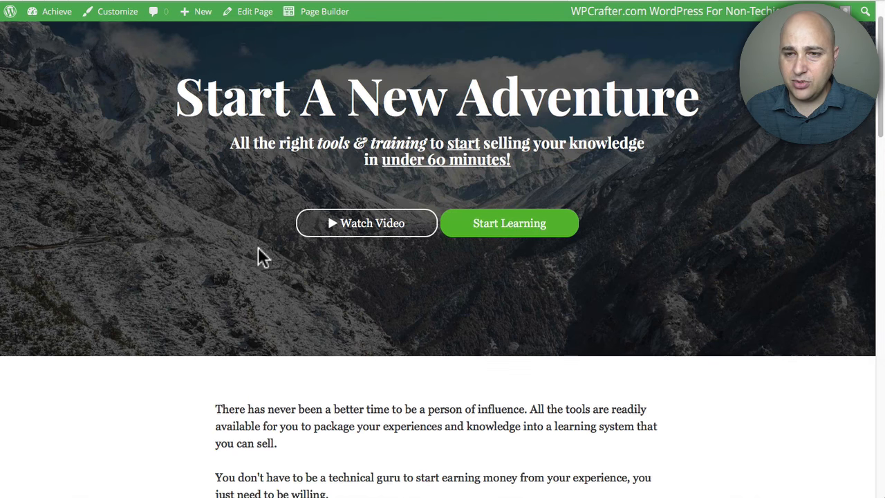
pyautogui.scroll(2, 277, 242)
pyautogui.scroll(-8, 266, 280)
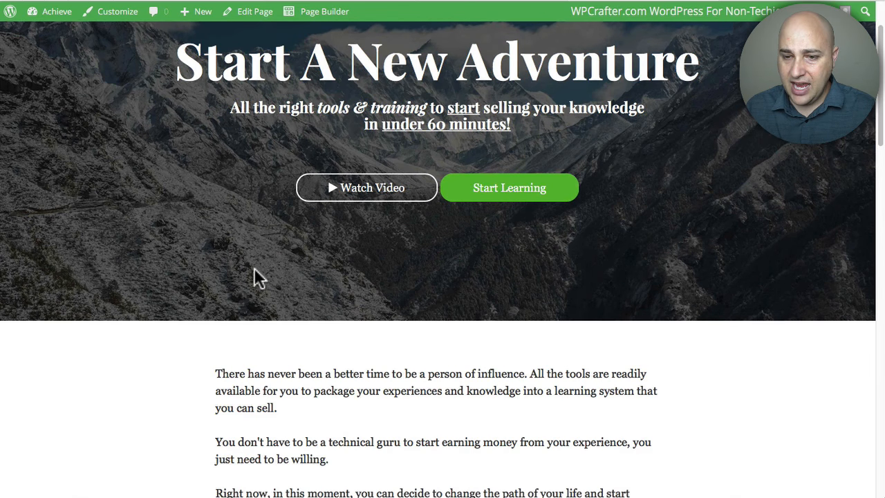
pyautogui.scroll(-7, 349, 214)
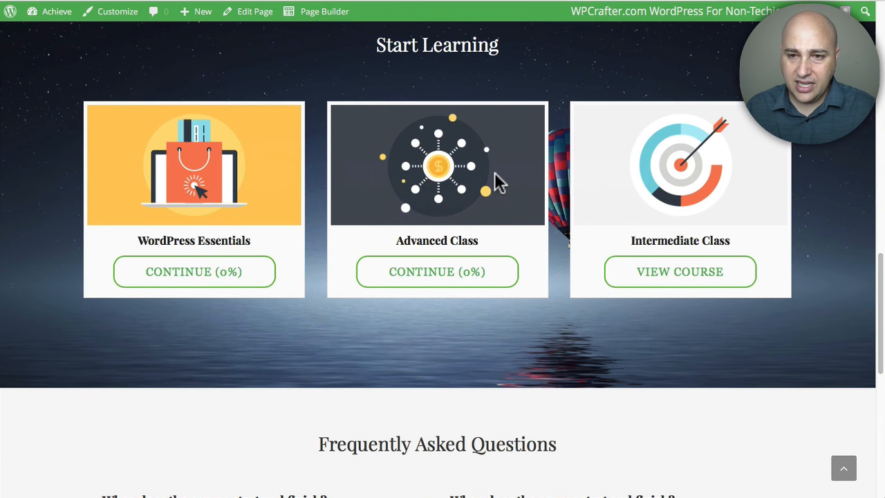
pyautogui.scroll(-7, 525, 201)
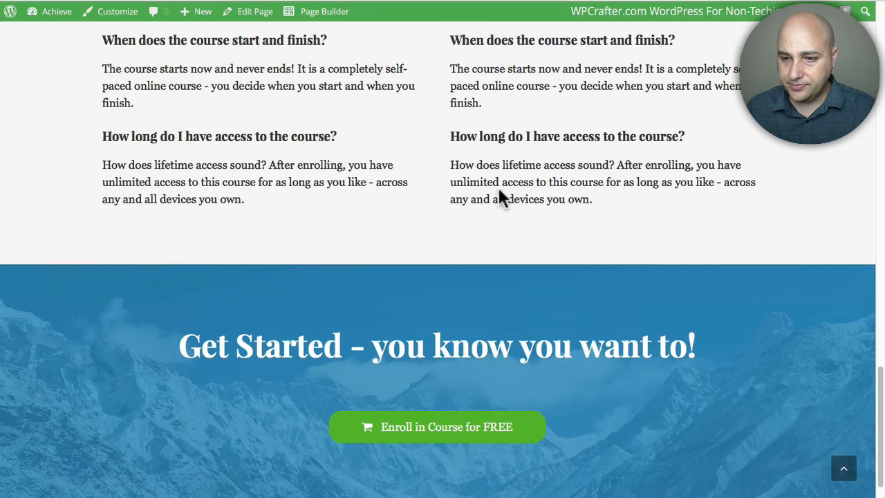
pyautogui.scroll(2, 451, 183)
pyautogui.scroll(-2, 442, 139)
pyautogui.scroll(4, 436, 192)
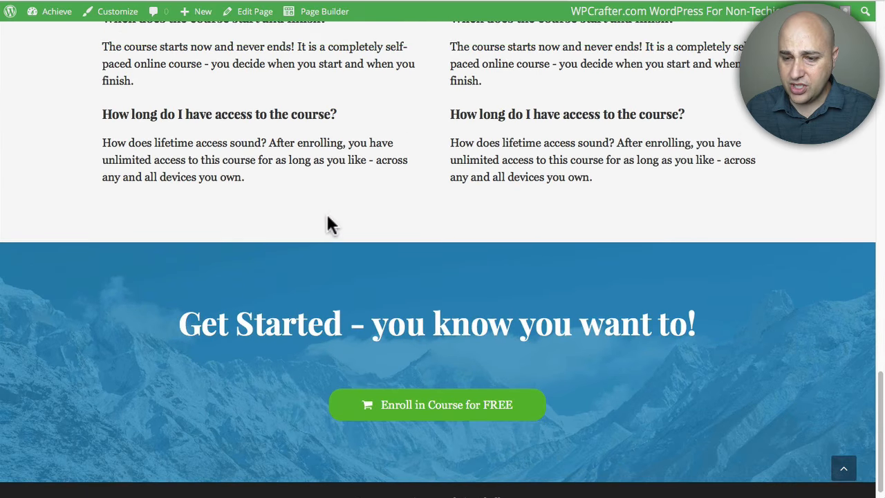
pyautogui.scroll(5, 331, 224)
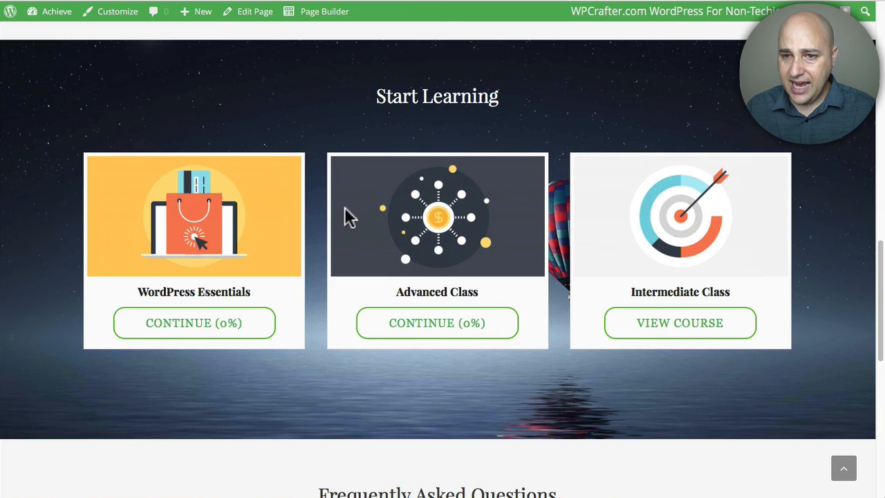
# - Open the WordPress Essentials course and review its lessons from Getting Started through Advanced Tricks
pyautogui.click(208, 183)
pyautogui.click(187, 219)
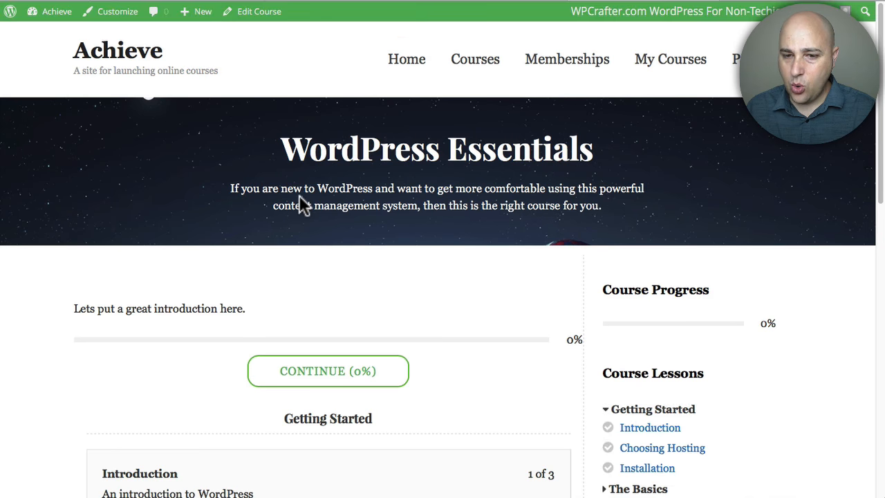
pyautogui.scroll(-2, 304, 197)
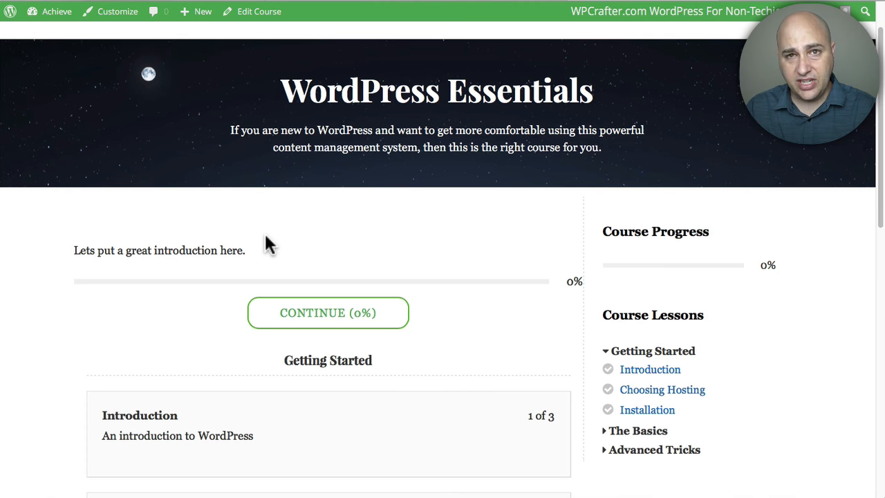
pyautogui.scroll(-10, 268, 244)
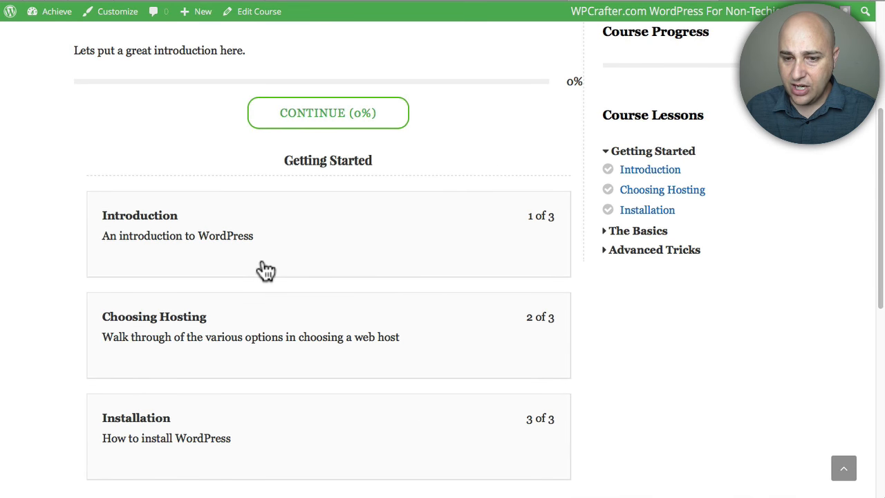
pyautogui.scroll(-6, 364, 248)
pyautogui.scroll(10, 364, 248)
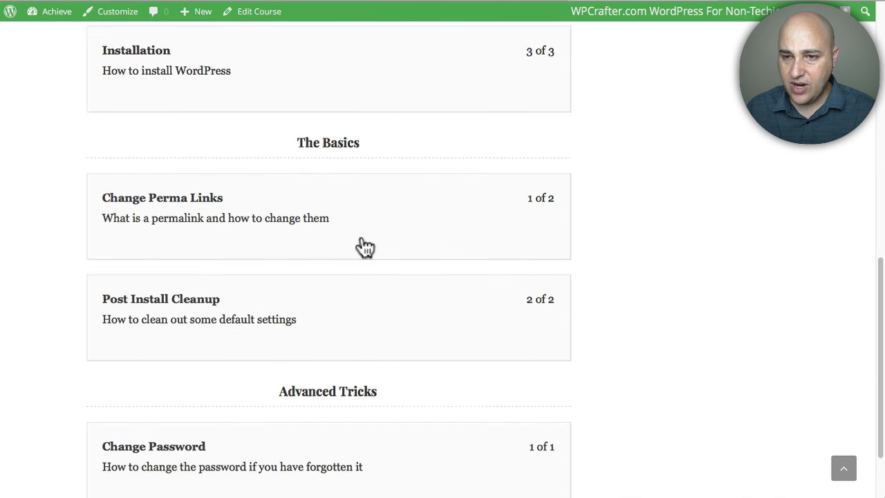
pyautogui.scroll(5, 364, 249)
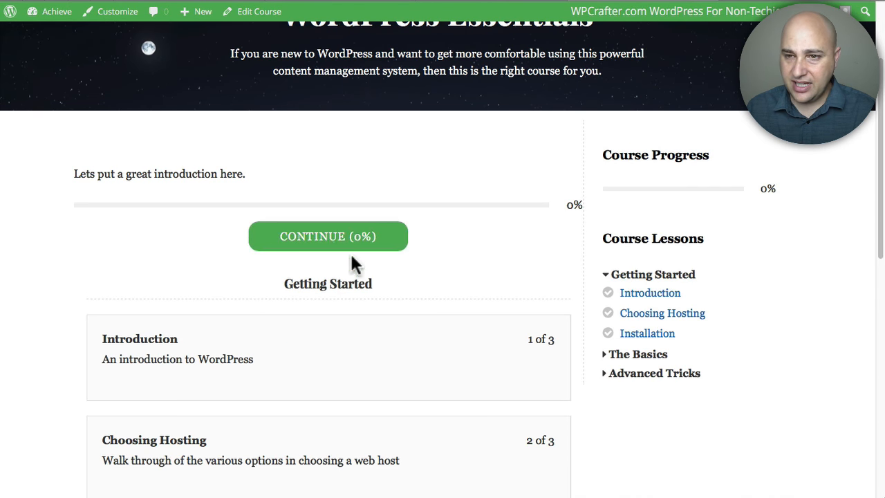
pyautogui.scroll(4, 345, 261)
# - Highlight the WordPress Essentials title and the description beneath it, clear the selection, and recheck the course's lesson list
pyautogui.moveTo(283, 157); pyautogui.dragTo(608, 139)
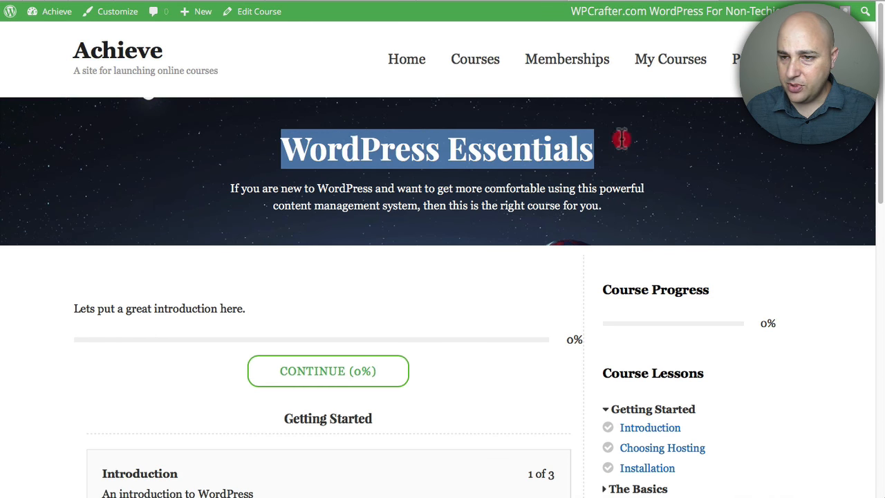
pyautogui.moveTo(624, 211); pyautogui.dragTo(212, 188)
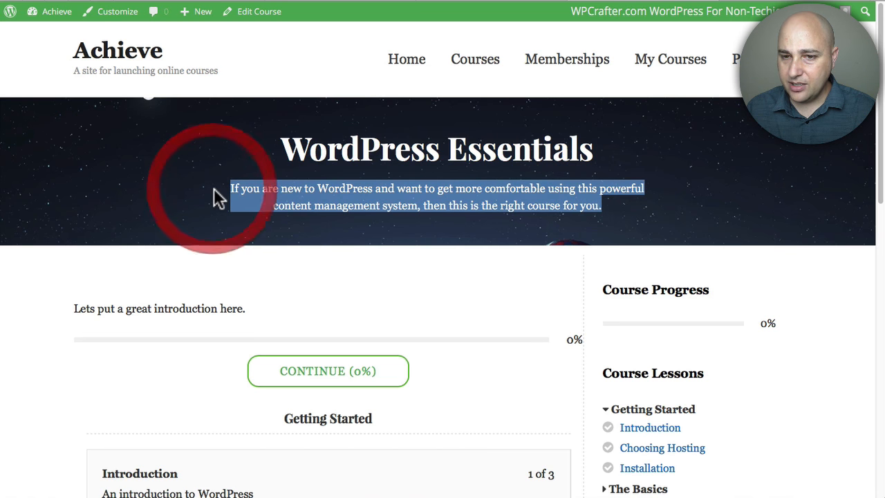
pyautogui.click(214, 193)
pyautogui.scroll(-1, 208, 177)
pyautogui.scroll(-10, 215, 178)
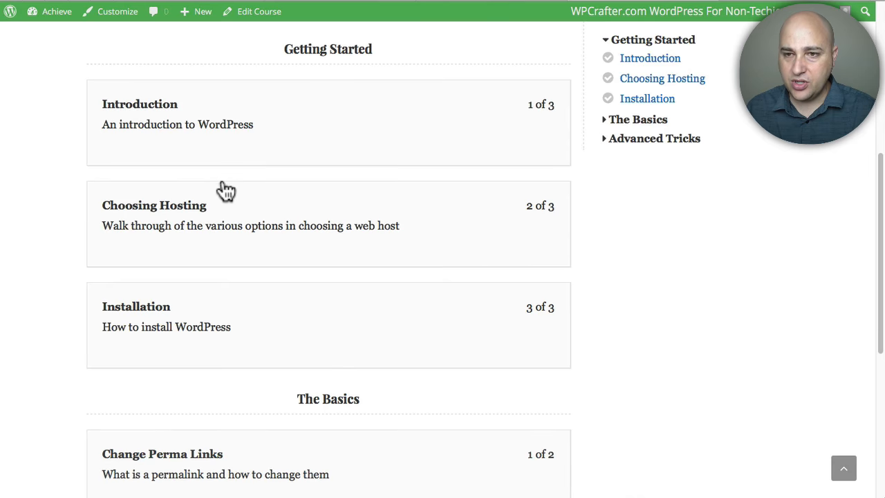
pyautogui.scroll(10, 220, 189)
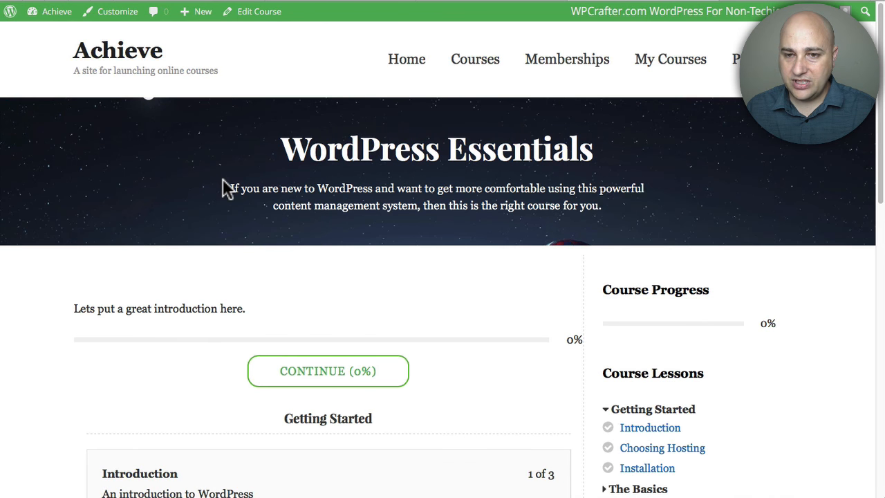
pyautogui.scroll(-5, 223, 184)
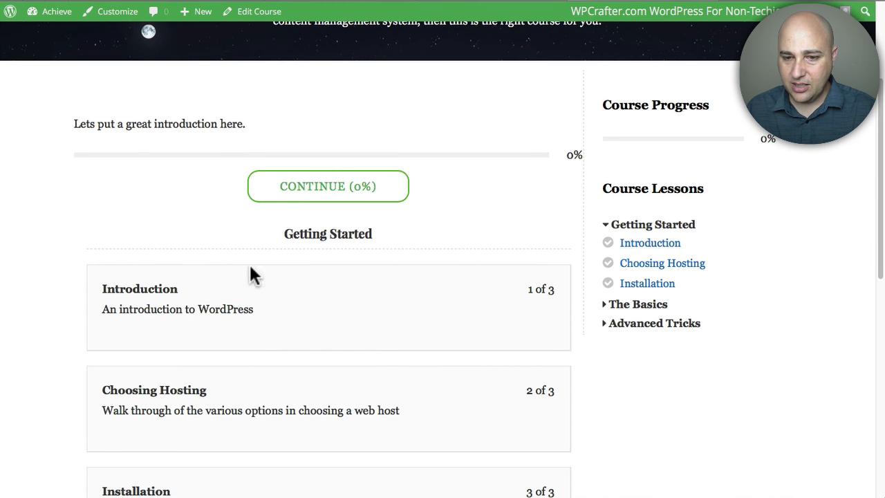
# - Open the Introduction lesson under Getting Started and examine its video, notes and lesson navigation
pyautogui.click(309, 306)
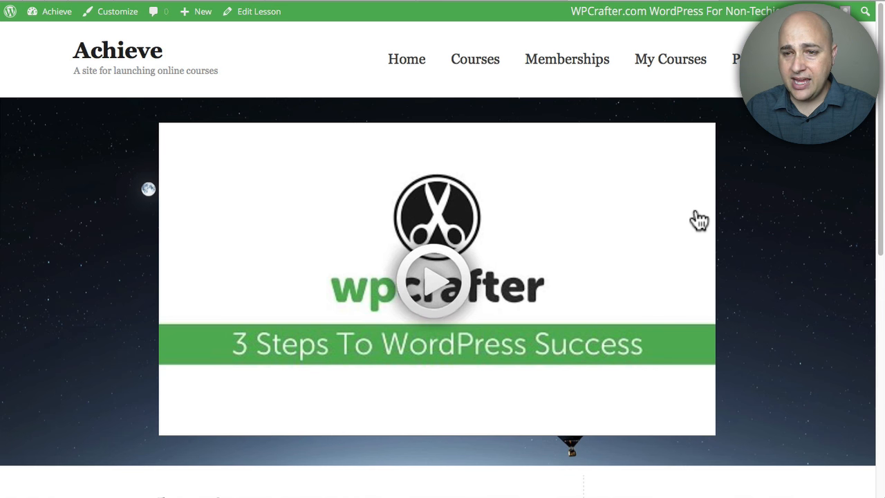
pyautogui.scroll(-5, 695, 219)
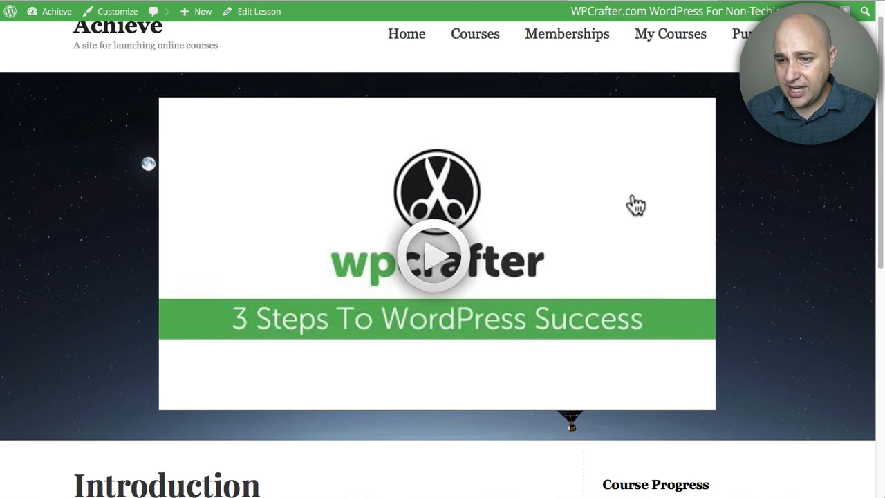
pyautogui.scroll(-5, 492, 201)
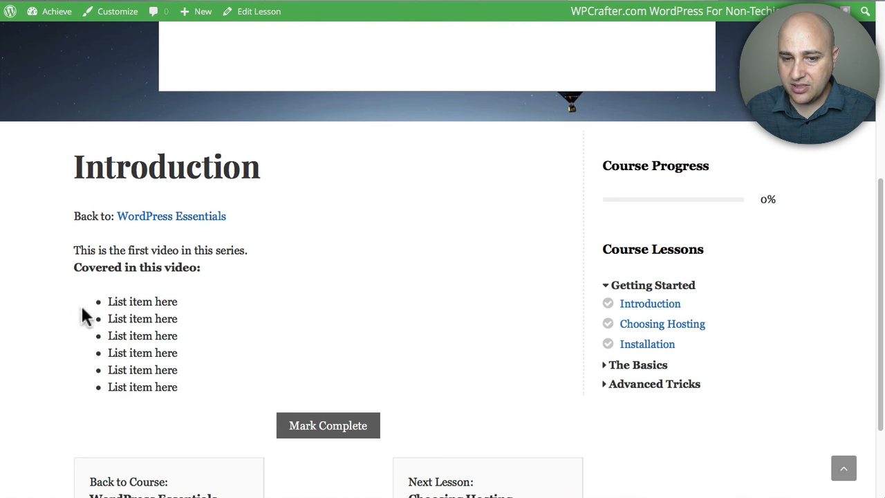
pyautogui.scroll(-3, 240, 293)
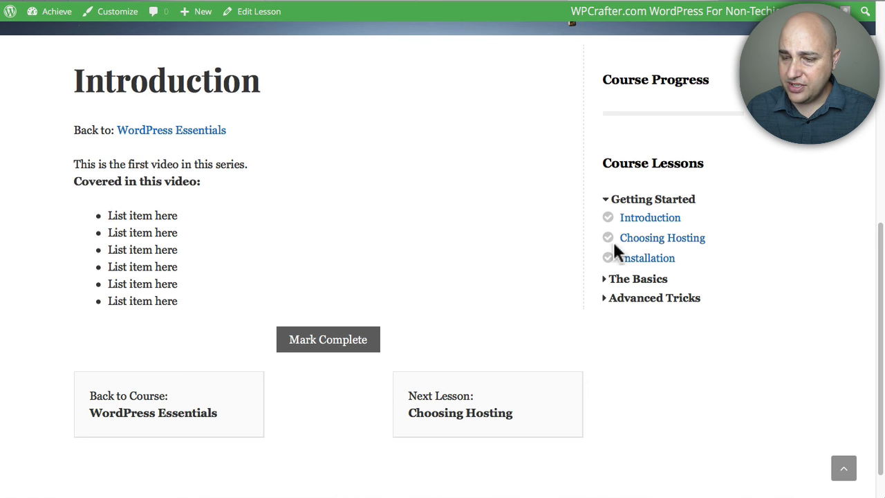
# - Expand The Basics and Advanced Tricks in the Course Lessons outline, and collapse all three sections again
pyautogui.click(611, 202)
pyautogui.click(611, 201)
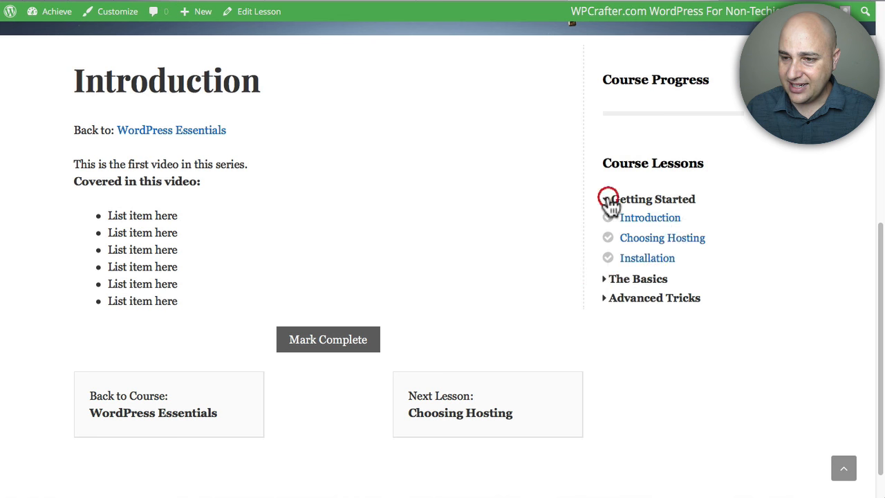
pyautogui.click(607, 279)
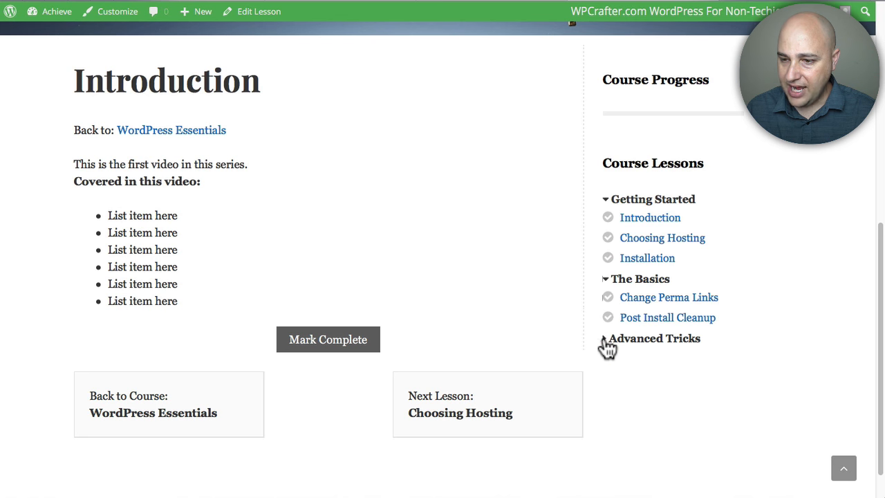
pyautogui.click(606, 340)
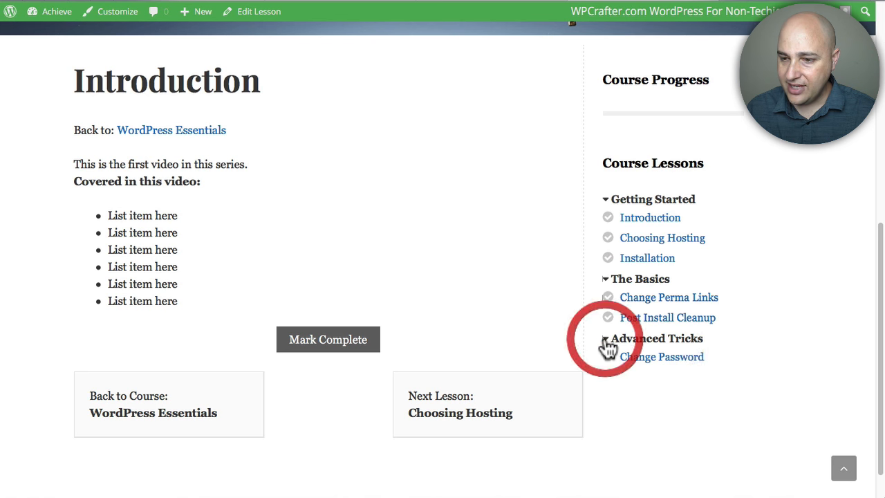
pyautogui.click(606, 204)
pyautogui.click(604, 220)
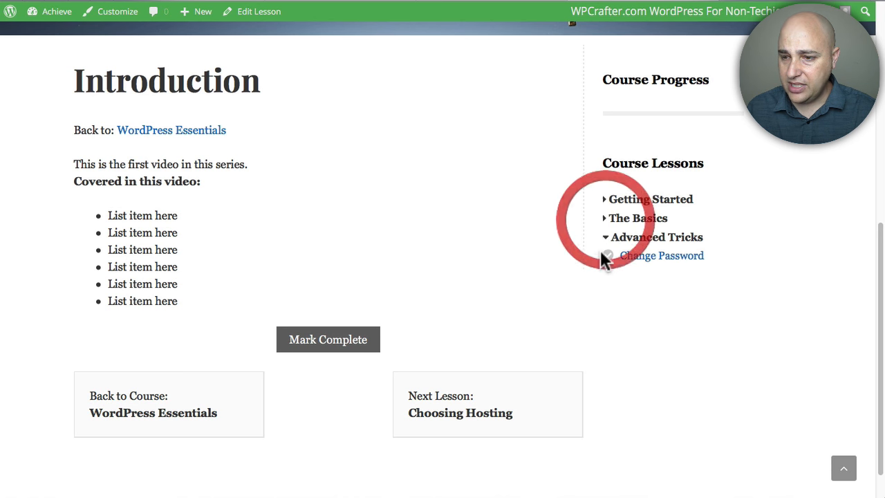
pyautogui.click(609, 239)
# - Open the site's Courses catalog to view the available courses
pyautogui.scroll(8, 488, 187)
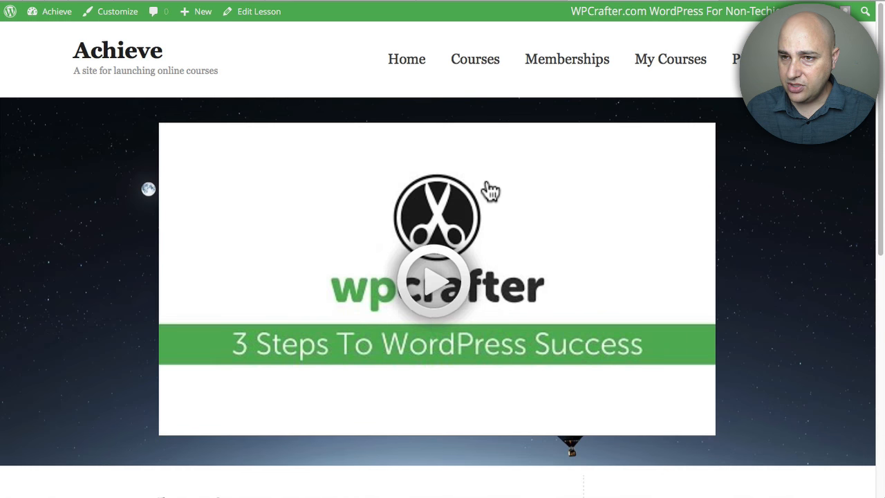
pyautogui.click(472, 65)
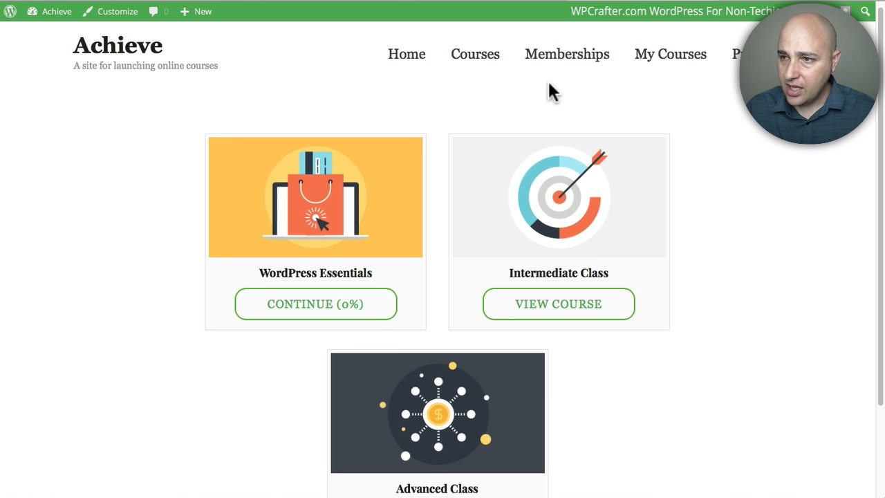
pyautogui.scroll(1, 567, 96)
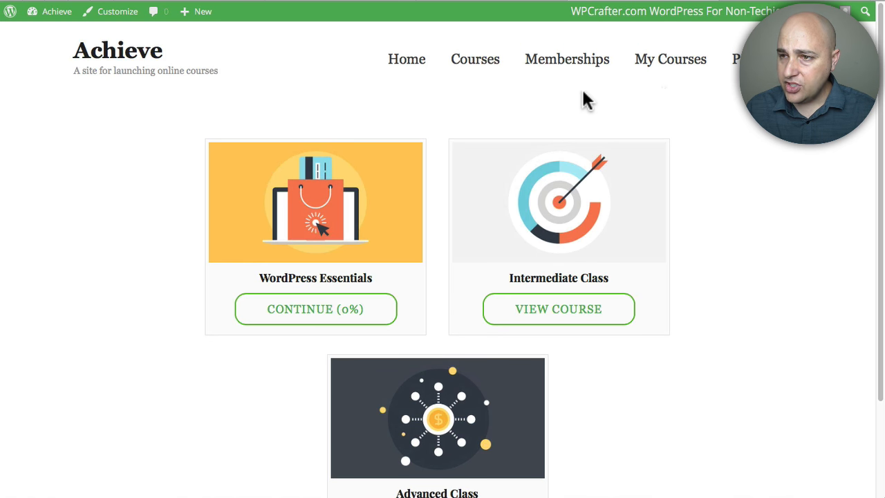
# - Open the My Courses page and review the in-progress courses, certificates and achievements sections
pyautogui.click(668, 61)
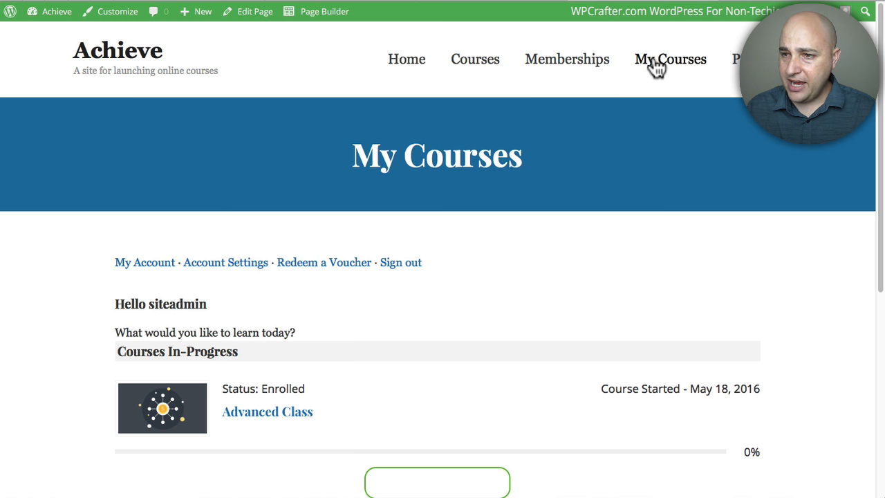
pyautogui.scroll(-2, 390, 127)
pyautogui.scroll(-5, 215, 276)
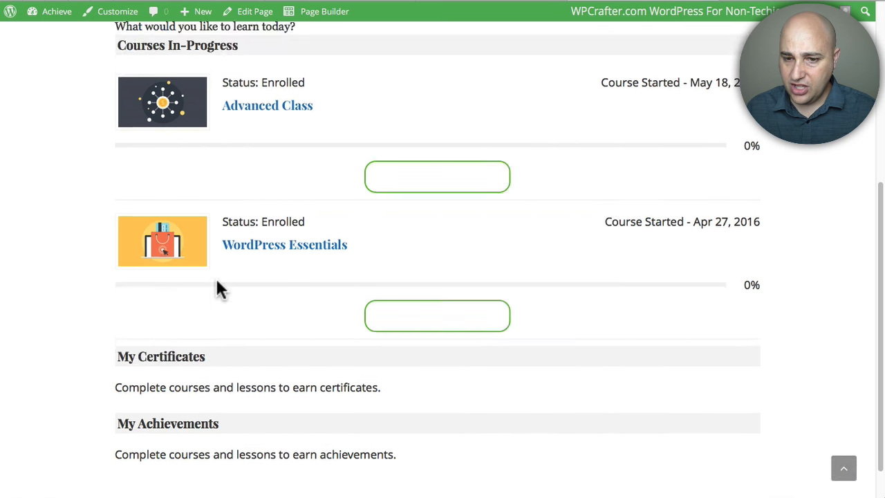
pyautogui.scroll(4, 250, 266)
pyautogui.scroll(-2, 294, 95)
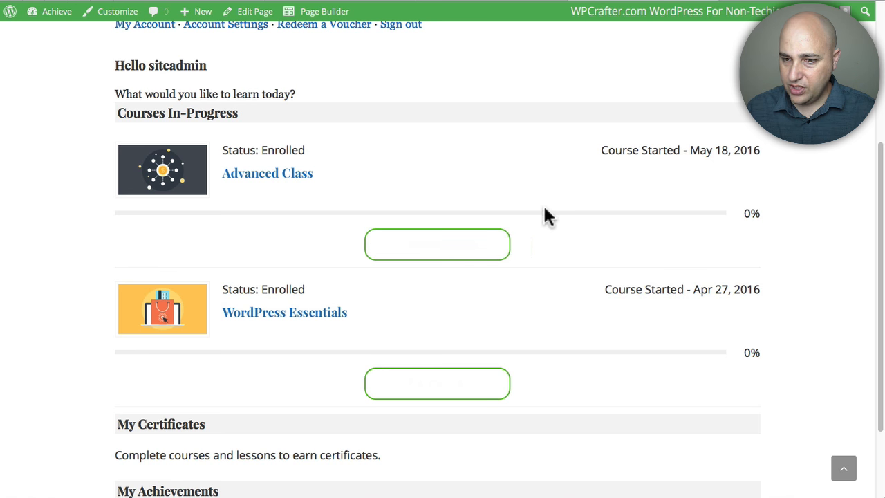
pyautogui.scroll(5, 484, 204)
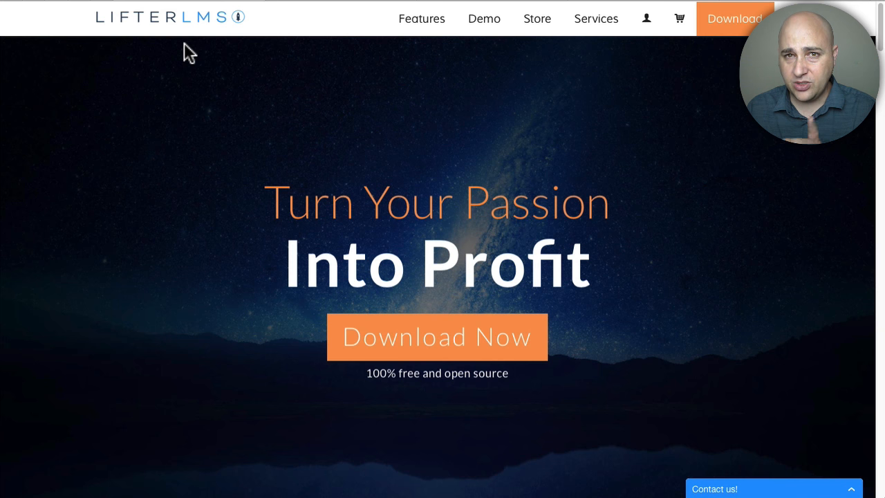
# - Look through the customer testimonials on the LifterLMS home page and open the site's Features page
pyautogui.scroll(-2, 214, 69)
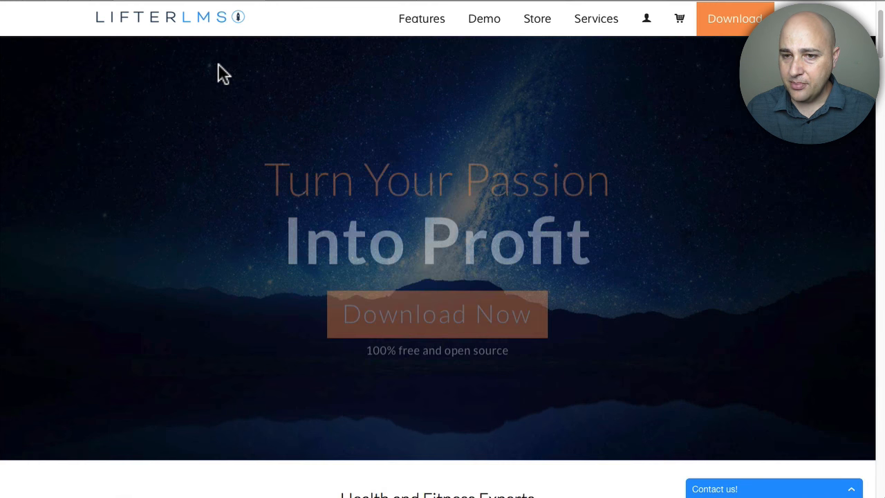
pyautogui.scroll(-6, 219, 62)
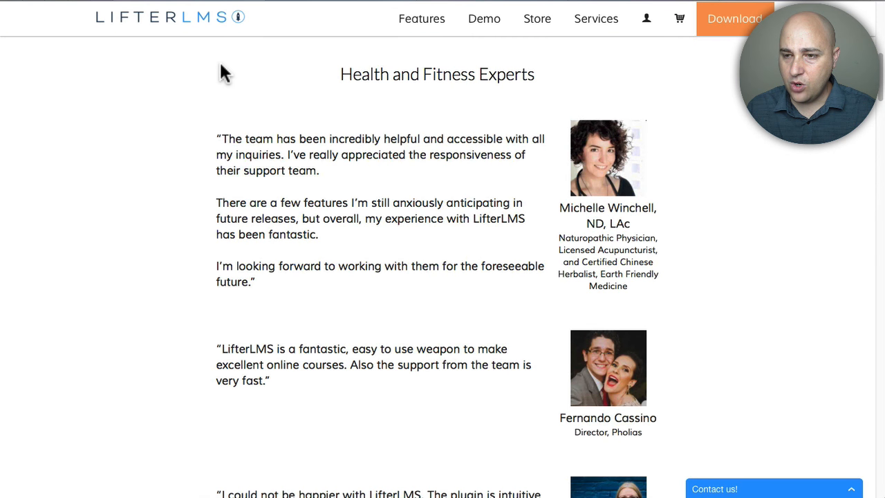
pyautogui.scroll(-1, 222, 61)
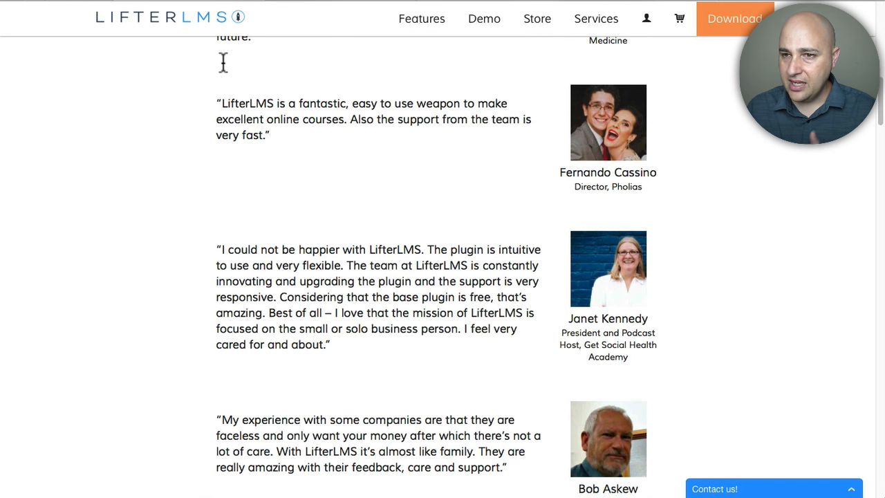
pyautogui.click(417, 26)
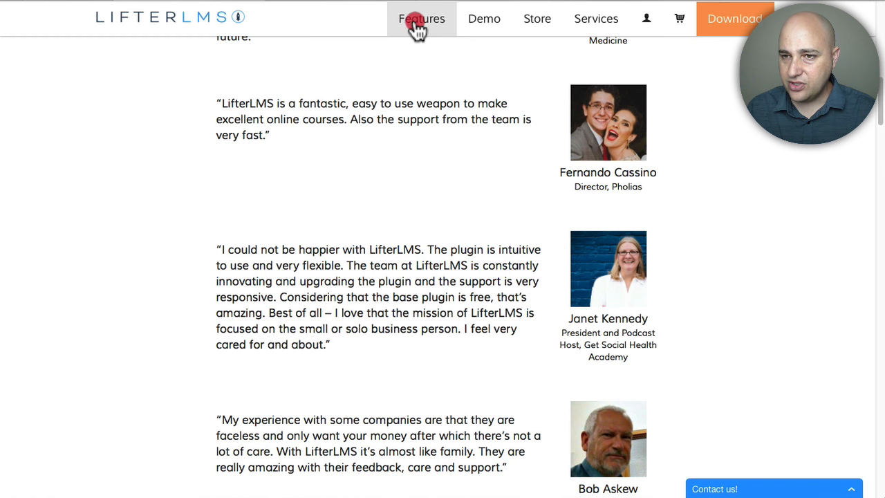
# - Review the LMS, E-Commerce, Engagement and Membership categories on the Features page
pyautogui.scroll(-2, 335, 77)
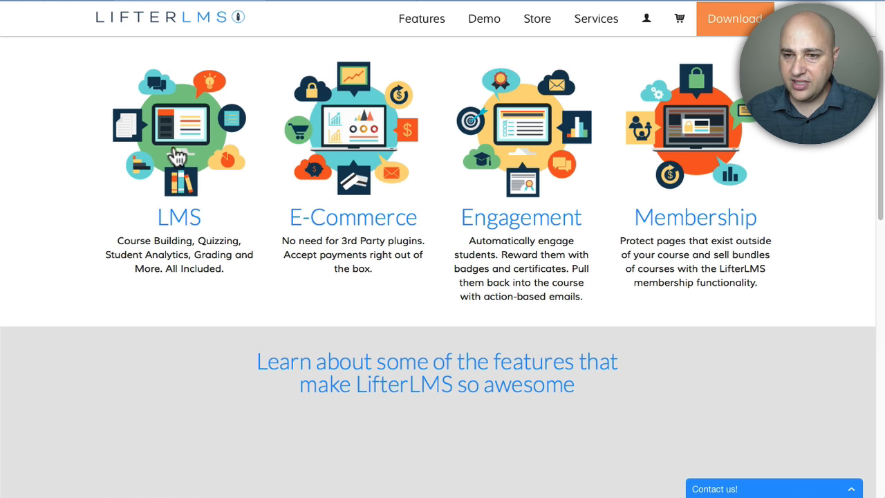
pyautogui.scroll(-1, 352, 153)
pyautogui.scroll(-1, 352, 153)
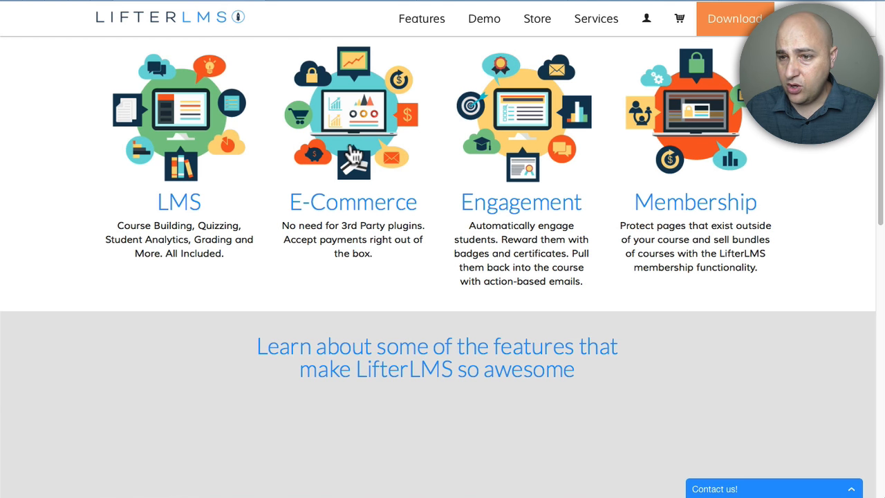
pyautogui.scroll(1, 535, 204)
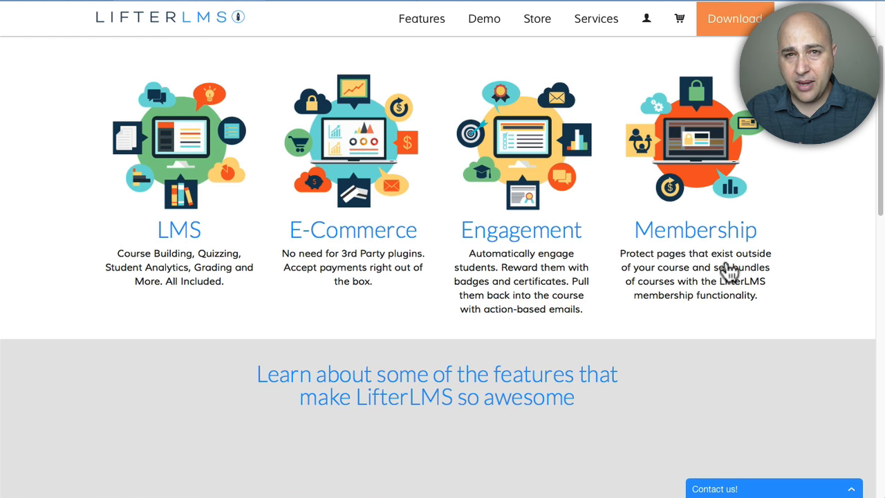
# - Look through the grid of individual LifterLMS features, from Customize Content to Mobile Responsive, and return to the page's start
pyautogui.scroll(-4, 589, 255)
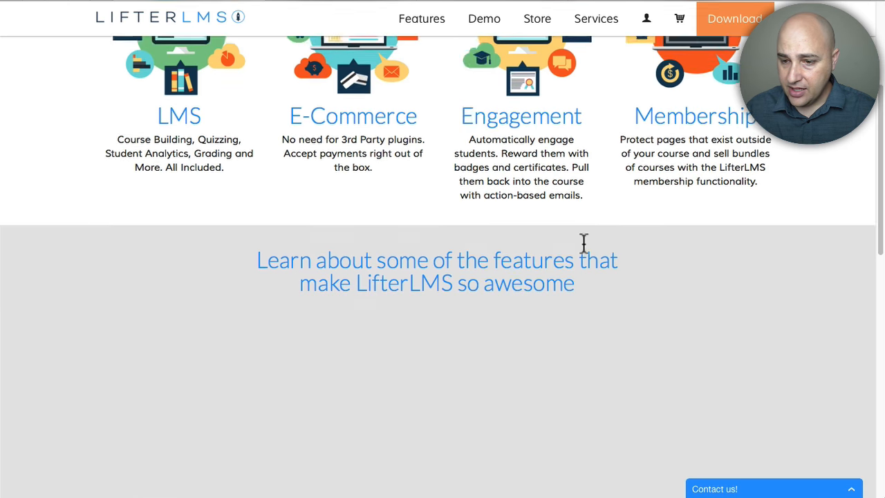
pyautogui.scroll(-1, 525, 232)
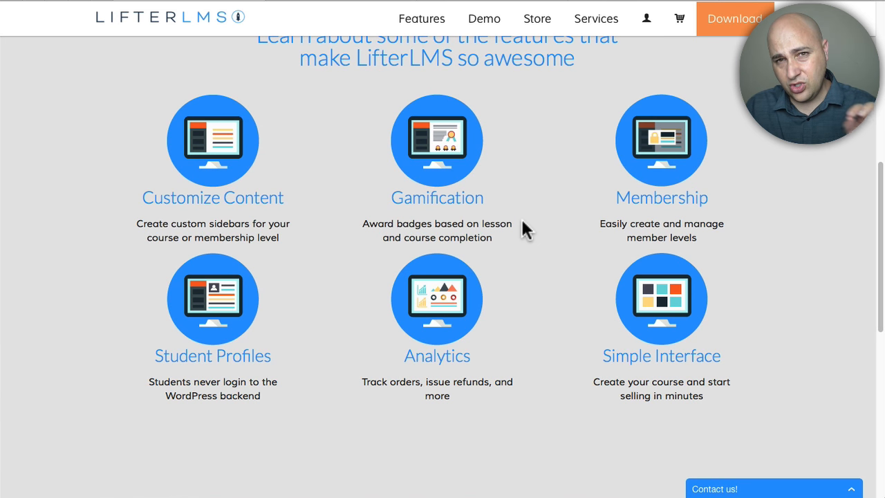
pyautogui.scroll(-4, 522, 223)
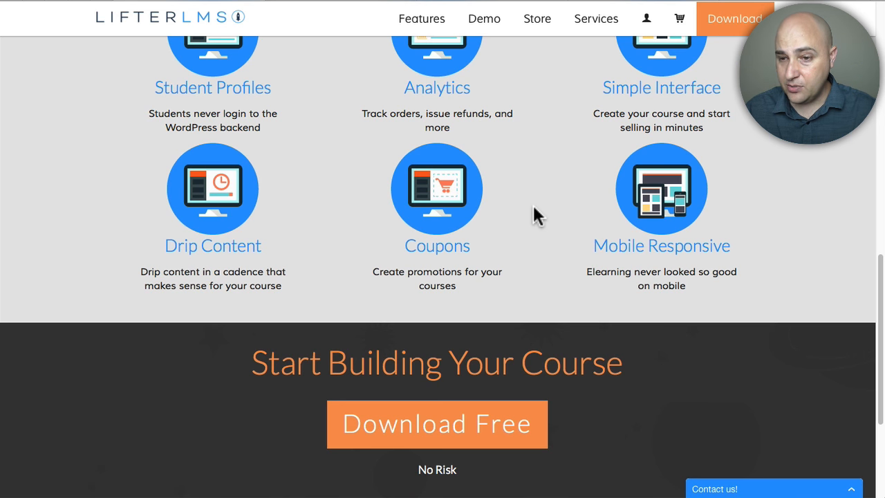
pyautogui.scroll(-3, 533, 204)
pyautogui.scroll(5, 566, 198)
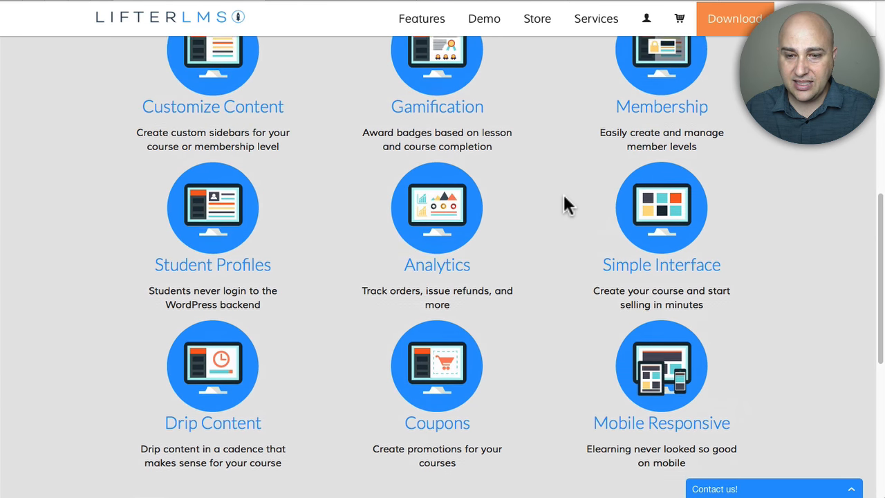
pyautogui.scroll(1, 564, 205)
pyautogui.scroll(2, 566, 205)
pyautogui.scroll(6, 566, 205)
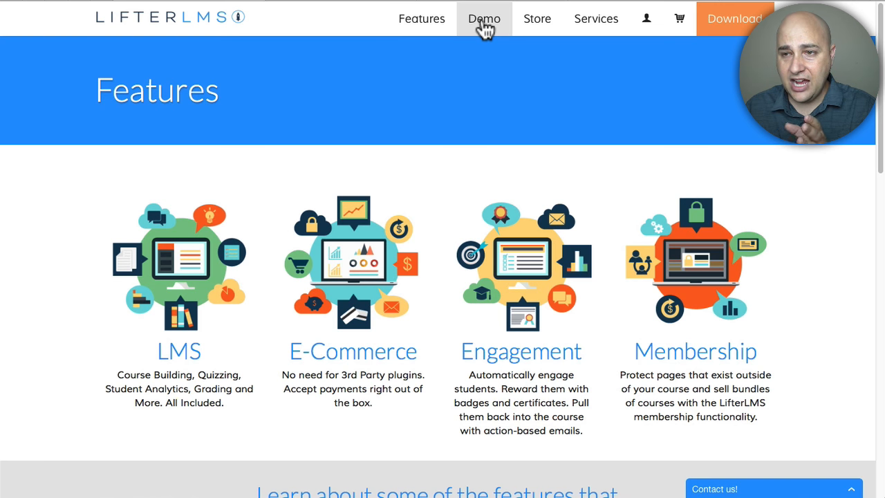
# - Open the LifterLMS Store and review the LifterLMS Pro and Stripe Extension offers
pyautogui.click(533, 28)
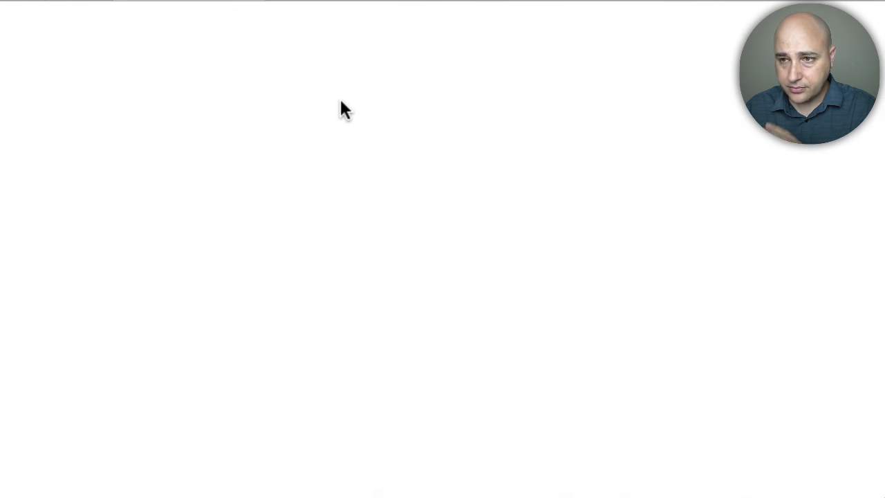
pyautogui.scroll(-2, 380, 132)
pyautogui.scroll(1, 381, 135)
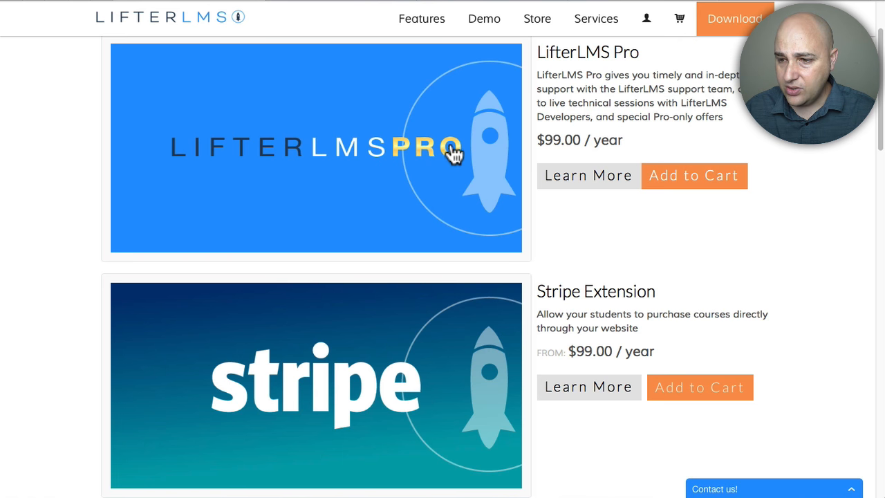
pyautogui.scroll(-3, 456, 149)
pyautogui.scroll(1, 461, 151)
pyautogui.scroll(-1, 460, 151)
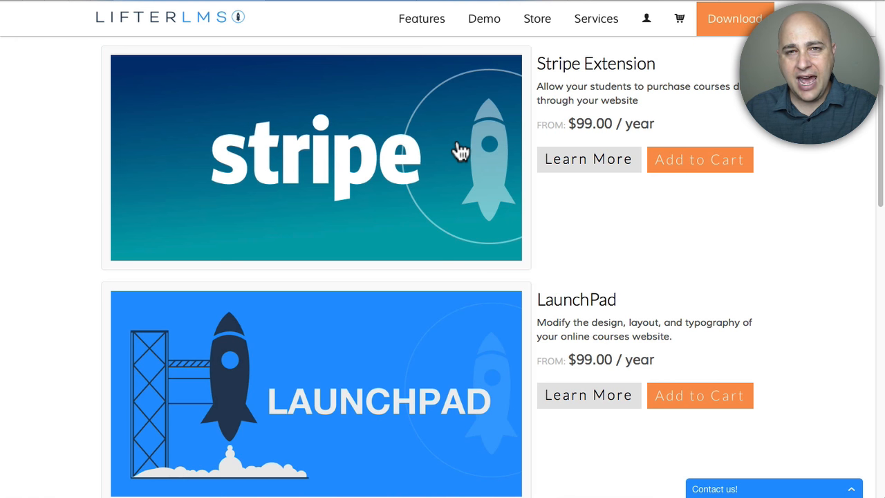
# - Browse the remaining store products: LaunchPad, ConvertKit, MailChimp, Boost and Turbo Boost
pyautogui.scroll(-2, 460, 151)
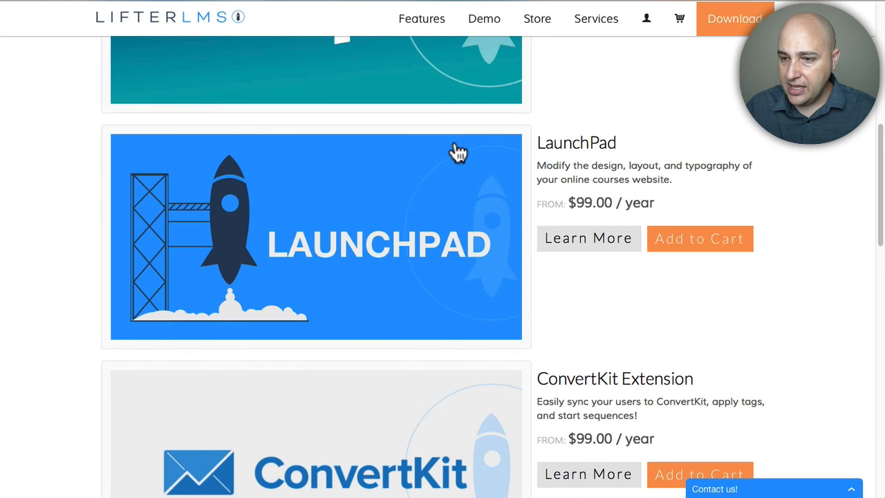
pyautogui.scroll(-1, 456, 152)
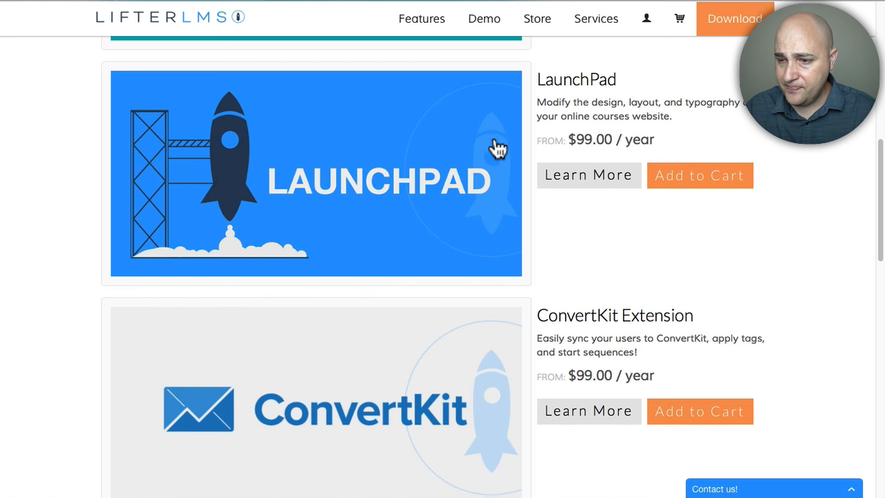
pyautogui.scroll(-3, 484, 142)
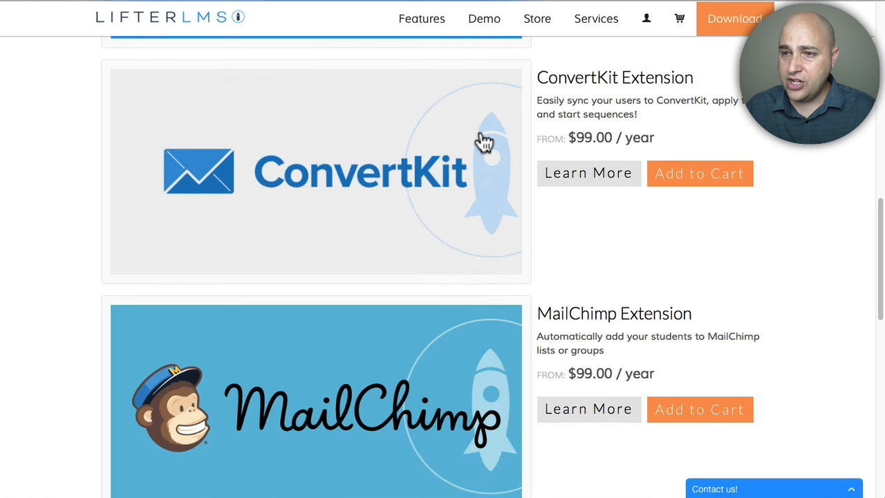
pyautogui.scroll(-1, 484, 143)
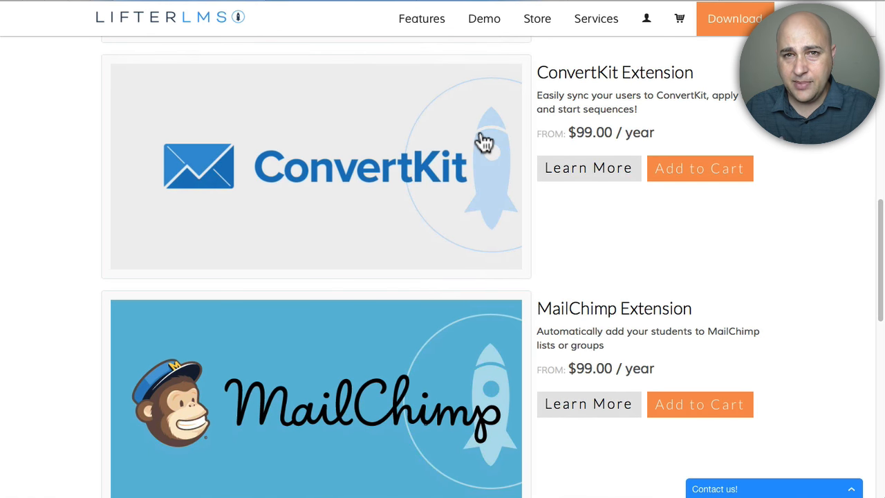
pyautogui.scroll(-3, 484, 143)
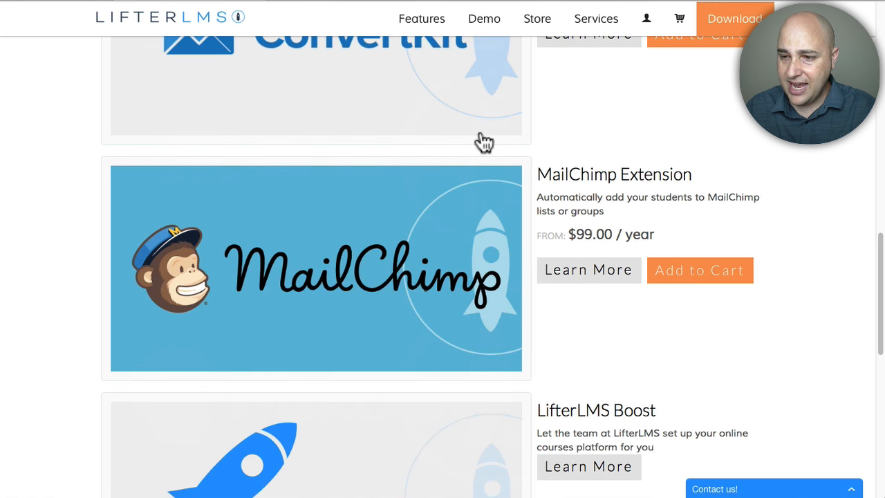
pyautogui.scroll(-3, 484, 142)
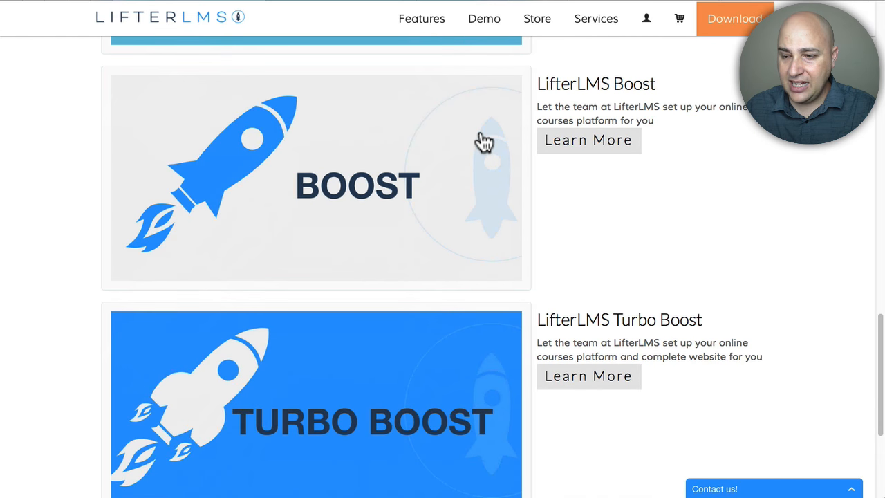
pyautogui.scroll(-1, 484, 143)
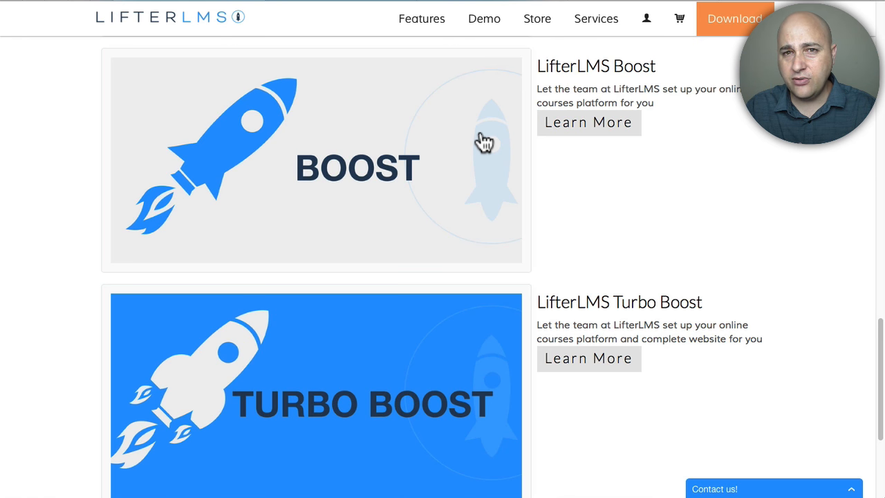
pyautogui.scroll(-3, 484, 141)
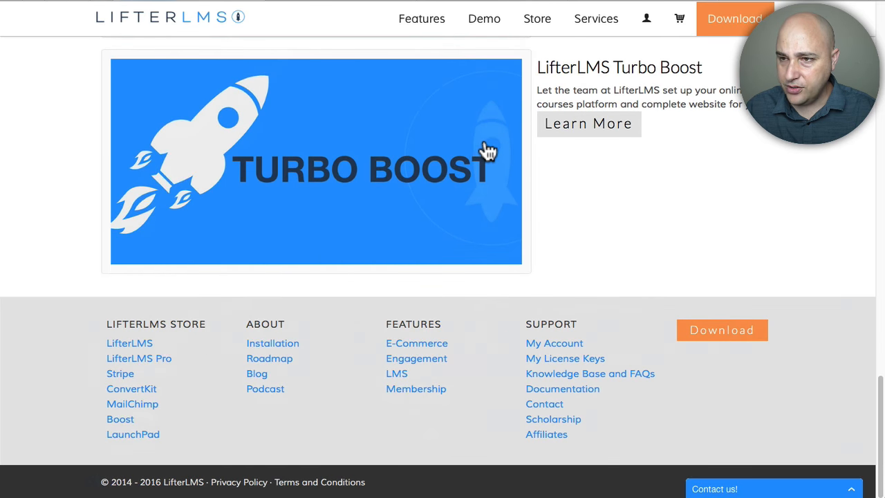
pyautogui.scroll(20, 484, 142)
# - Switch to the LifterLMS Knowledge Base page and skim its Frequently Asked Questions and Getting Started articles
pyautogui.click(324, 1)
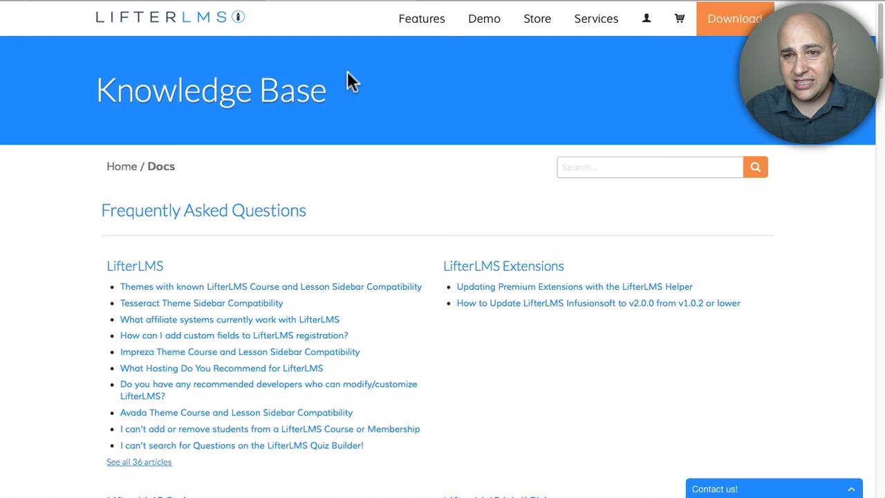
pyautogui.scroll(-5, 340, 111)
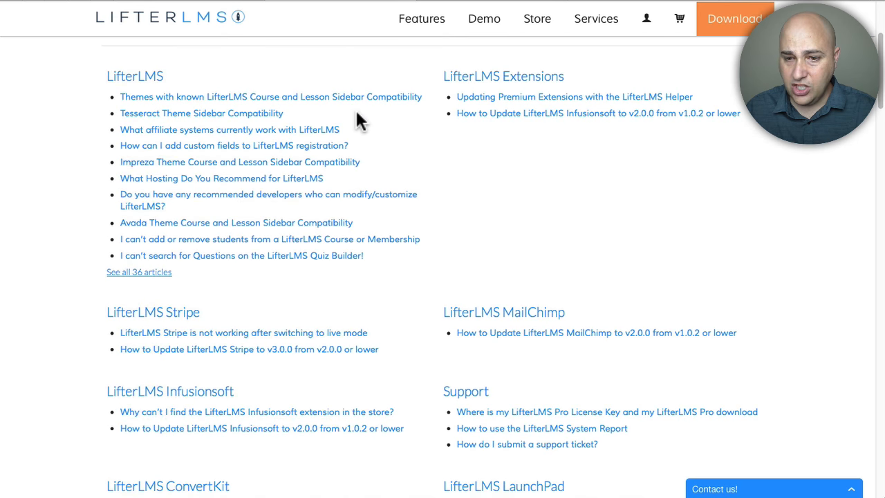
pyautogui.scroll(-2, 387, 148)
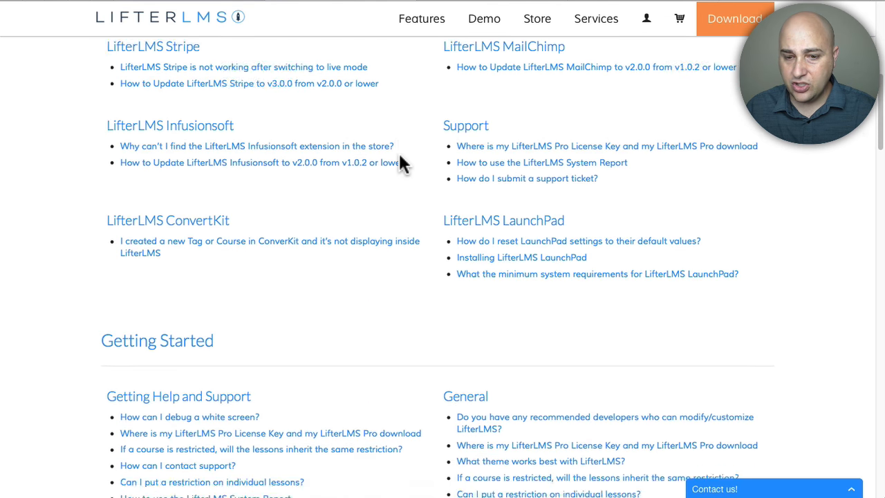
pyautogui.scroll(-2, 399, 153)
pyautogui.scroll(9, 398, 153)
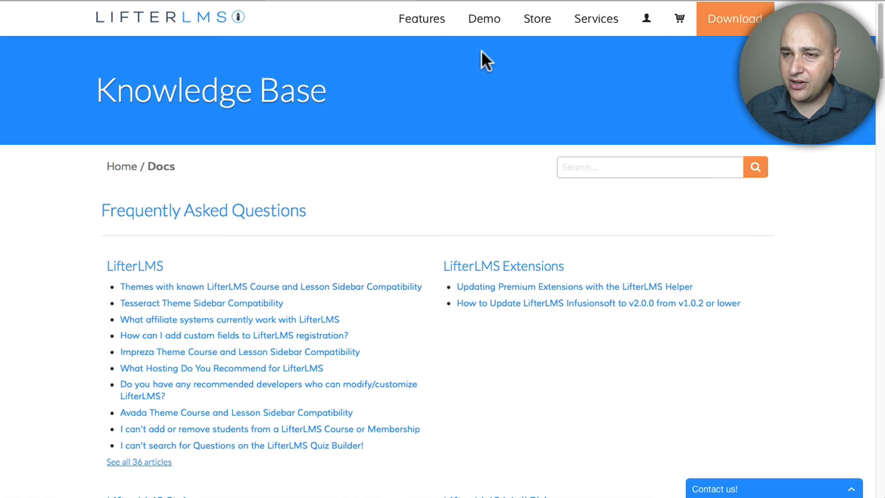
# - Switch to the WPCrafter site's course catalog and look over the listed courses
pyautogui.click(485, 1)
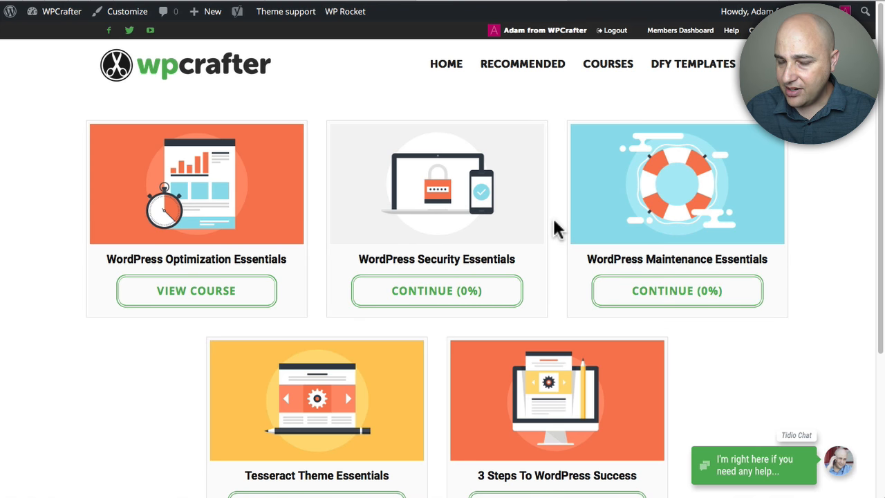
pyautogui.scroll(-2, 553, 228)
pyautogui.scroll(-1, 557, 231)
pyautogui.scroll(3, 557, 229)
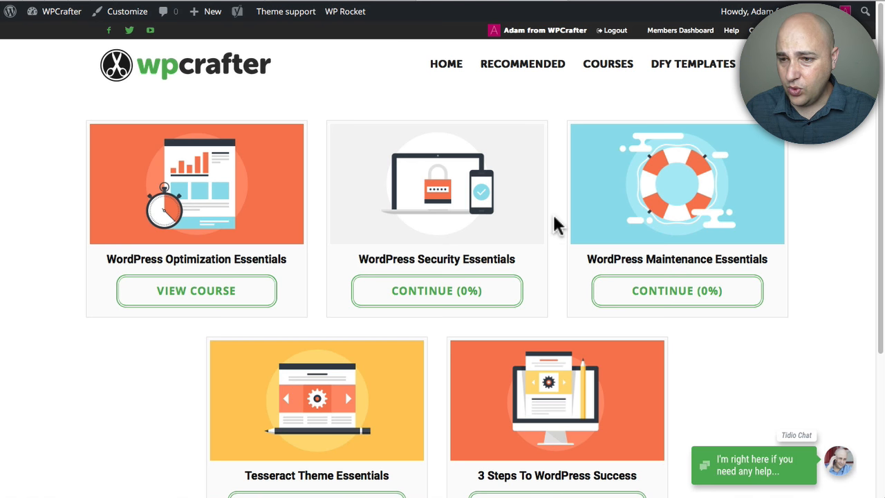
pyautogui.click(554, 210)
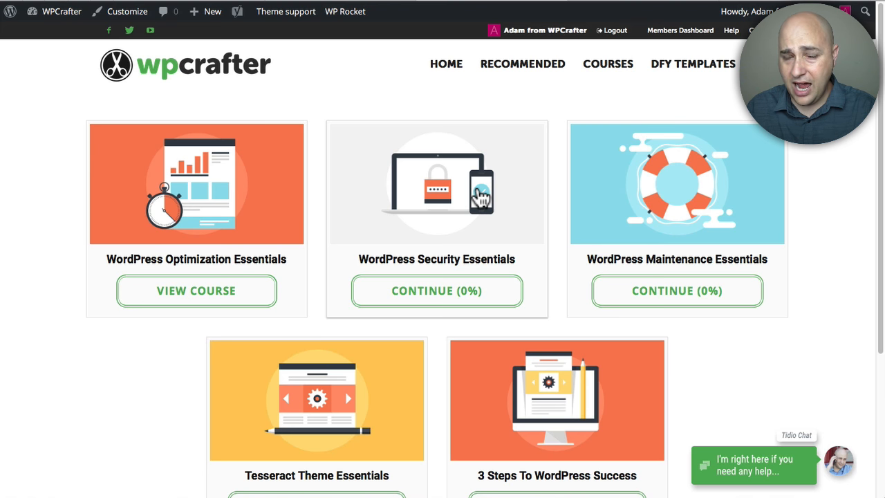
# - Open the WordPress Security Essentials course and go to its Overview Of Security Threats lesson
pyautogui.click(479, 196)
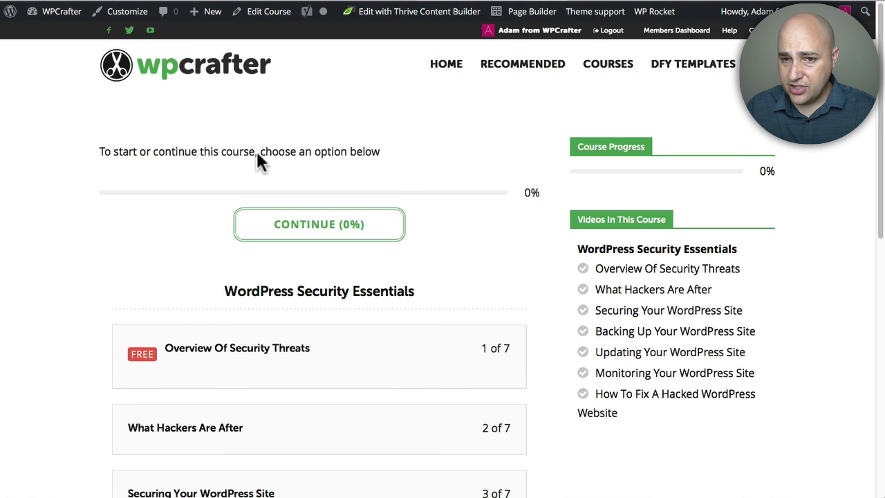
pyautogui.scroll(-5, 180, 173)
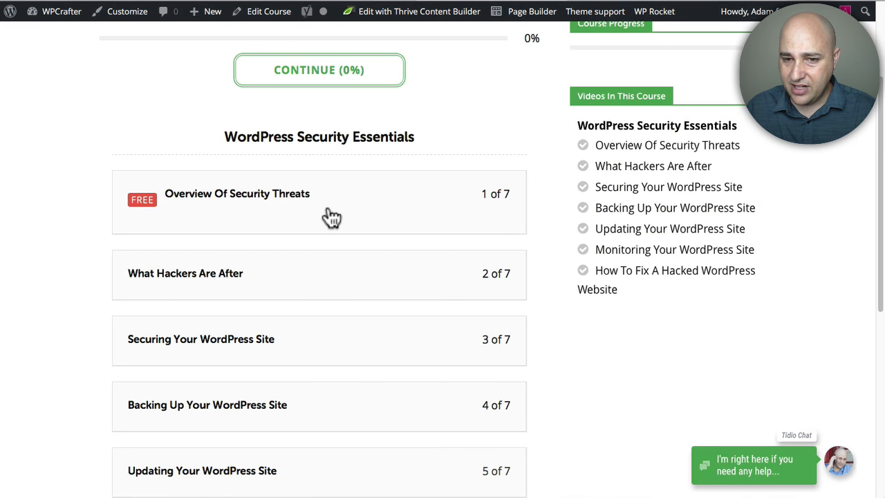
pyautogui.click(328, 209)
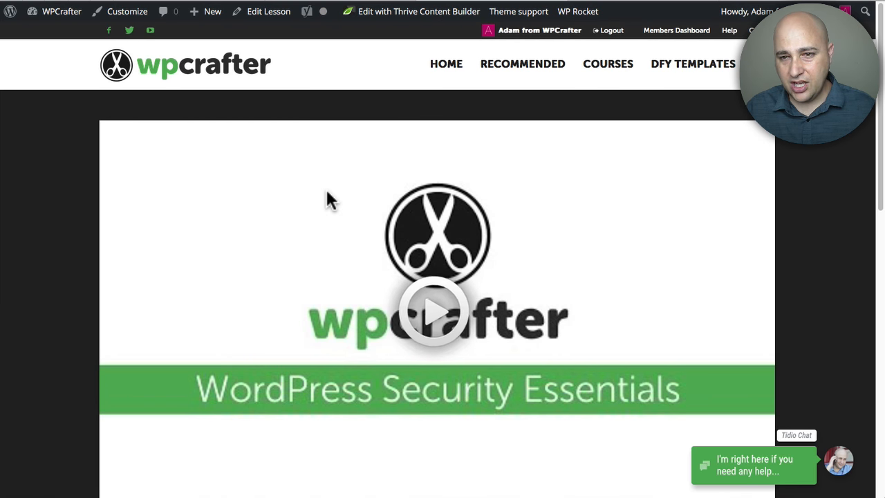
# - Examine the lesson page's video, description, course progress and list of videos in the course
pyautogui.scroll(-3, 327, 193)
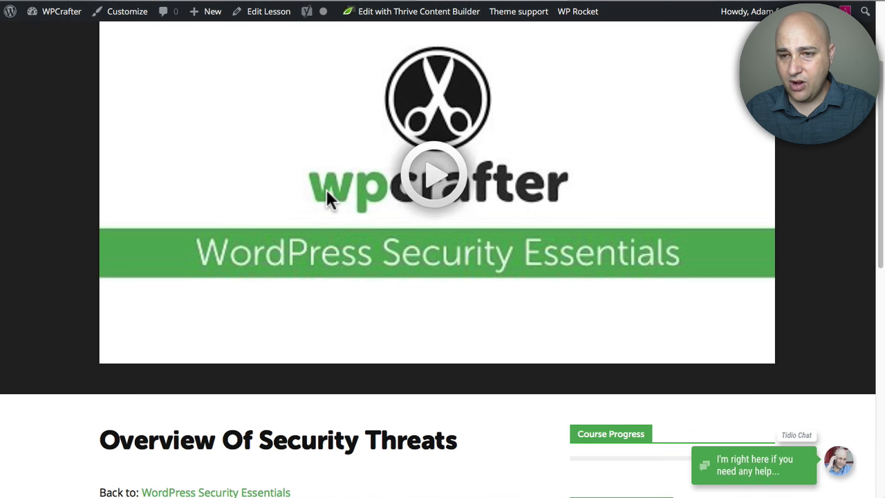
pyautogui.scroll(2, 466, 223)
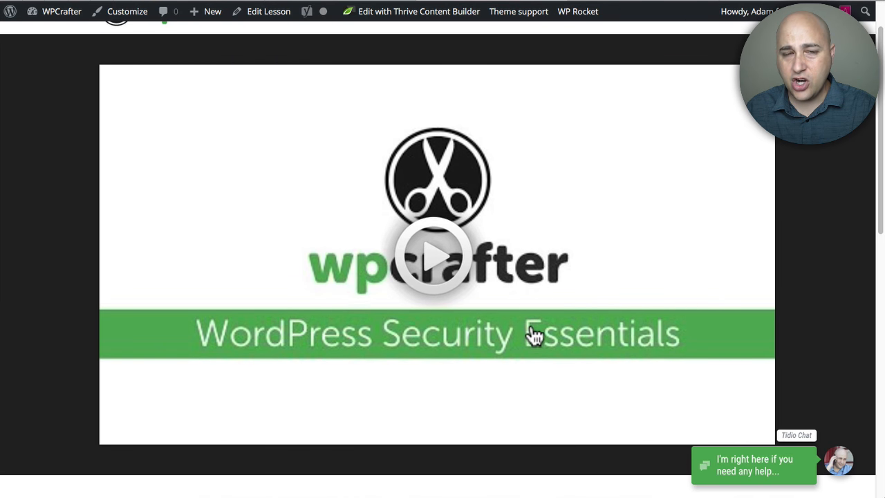
pyautogui.scroll(-1, 461, 307)
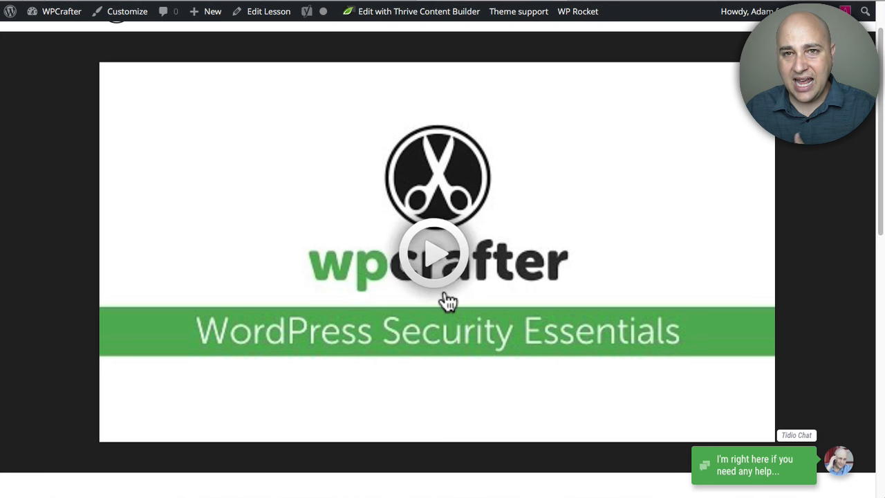
pyautogui.scroll(-5, 446, 299)
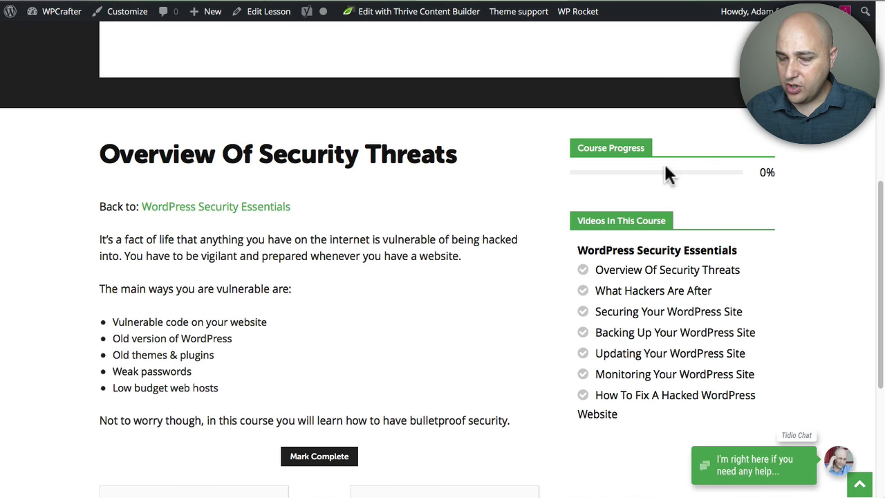
pyautogui.scroll(-3, 466, 252)
pyautogui.scroll(6, 465, 256)
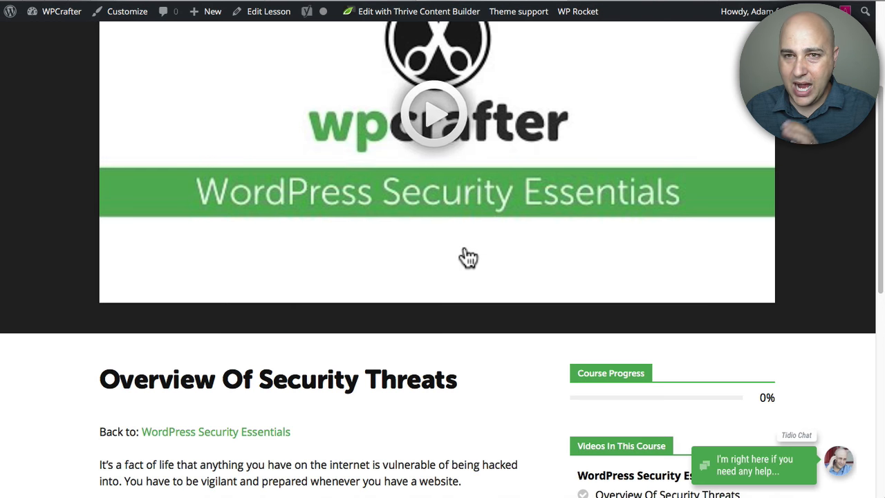
pyautogui.scroll(3, 468, 258)
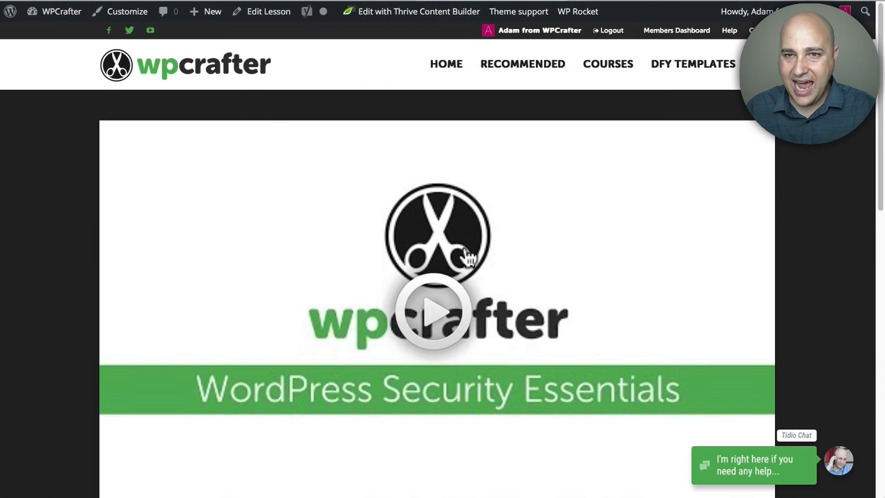
# - Switch to the Achieve demo site's My Courses page and look at the in-progress course
pyautogui.click(379, 0)
pyautogui.click(504, 1)
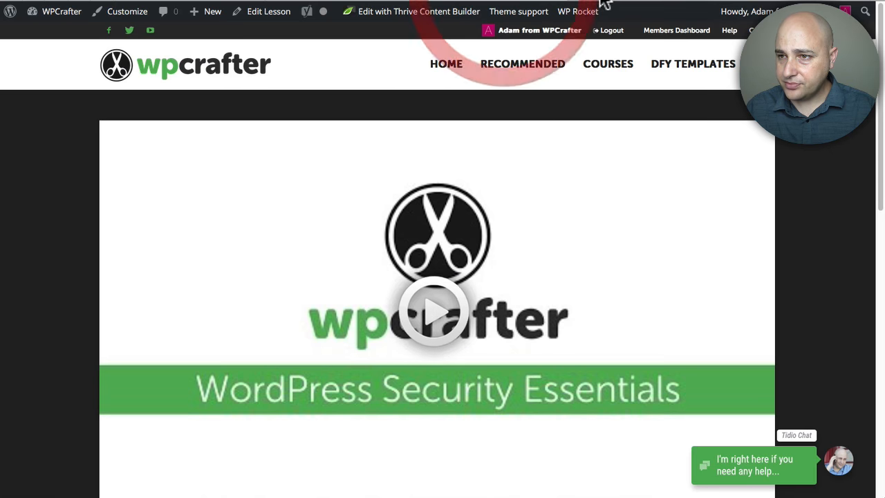
pyautogui.click(627, 0)
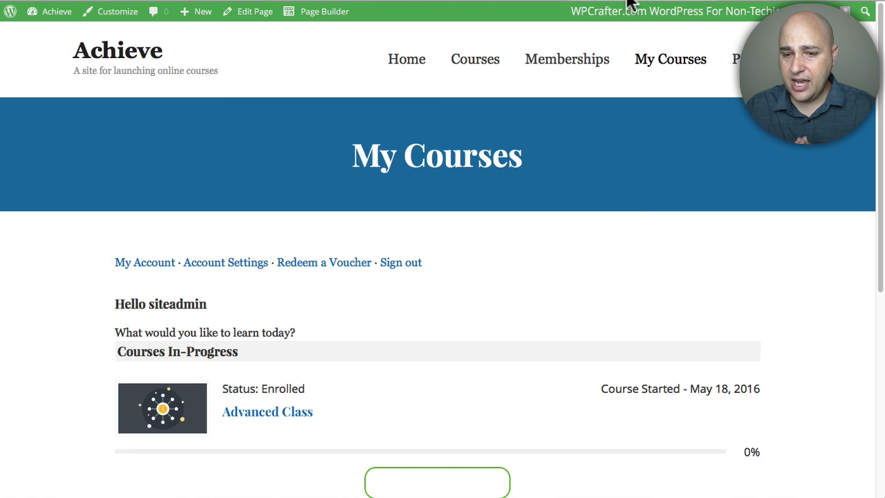
# - Switch to WPCrafter's Recommended page and follow the InMotion Hosting quick link under WordPress Website Hosting
pyautogui.click(747, 1)
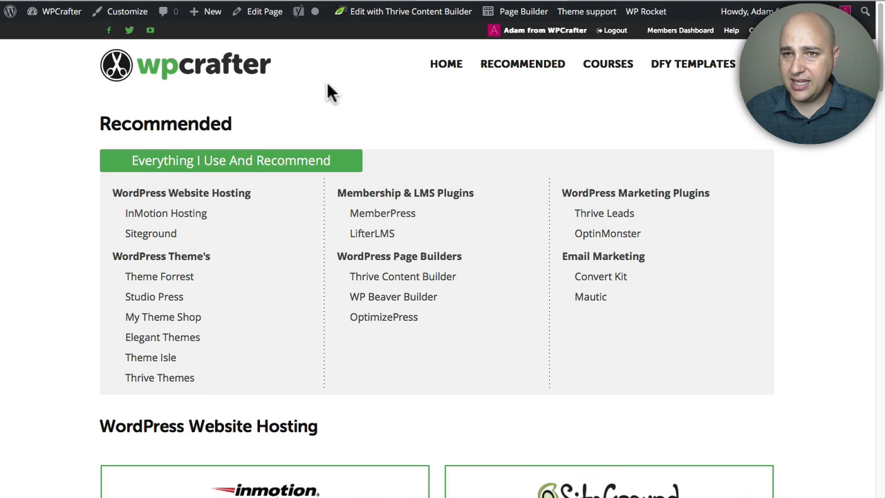
pyautogui.scroll(-4, 249, 207)
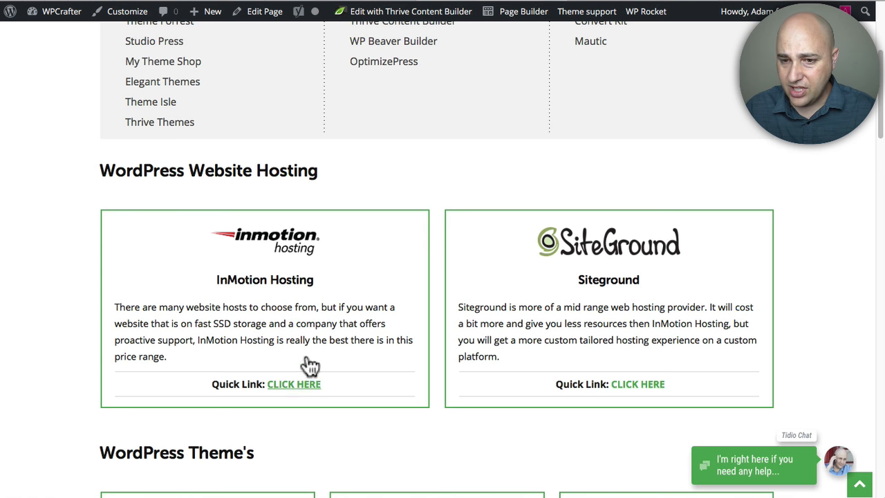
pyautogui.click(302, 387)
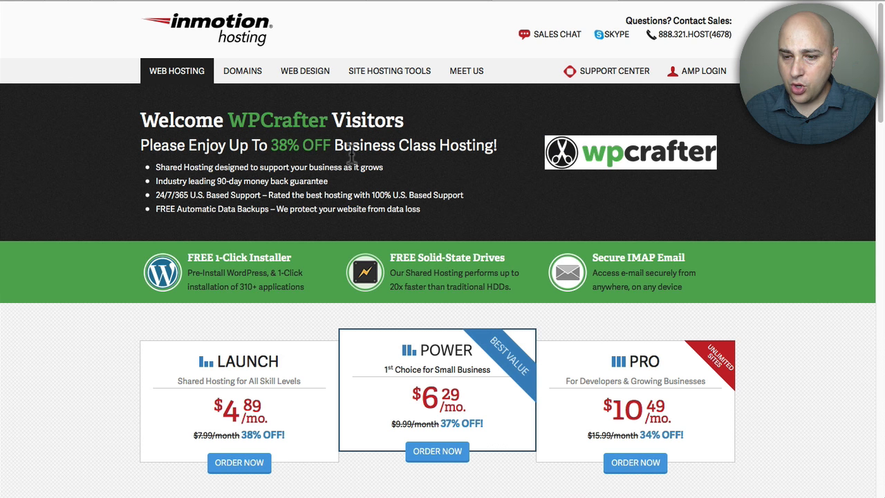
# - Examine the InMotion Hosting offer's visitor discount, Launch, Power and Pro plans, 1-Click Installer, included features and specifications
pyautogui.scroll(-3, 351, 153)
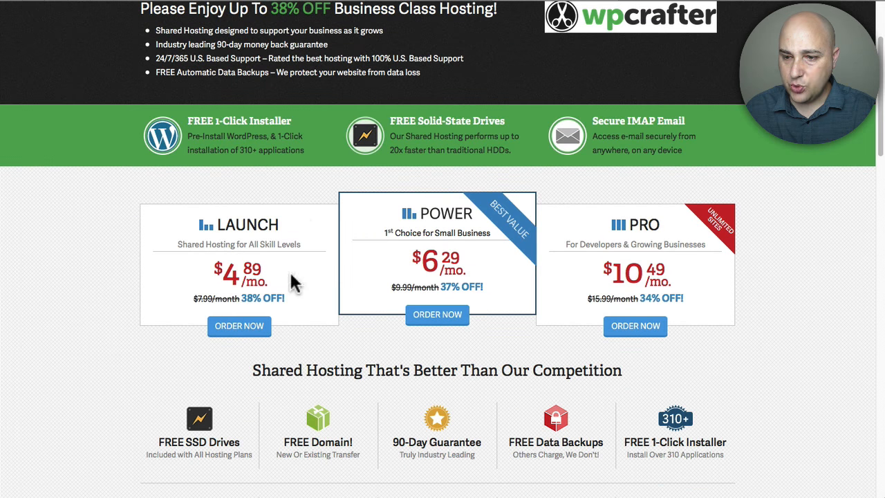
pyautogui.scroll(3, 573, 96)
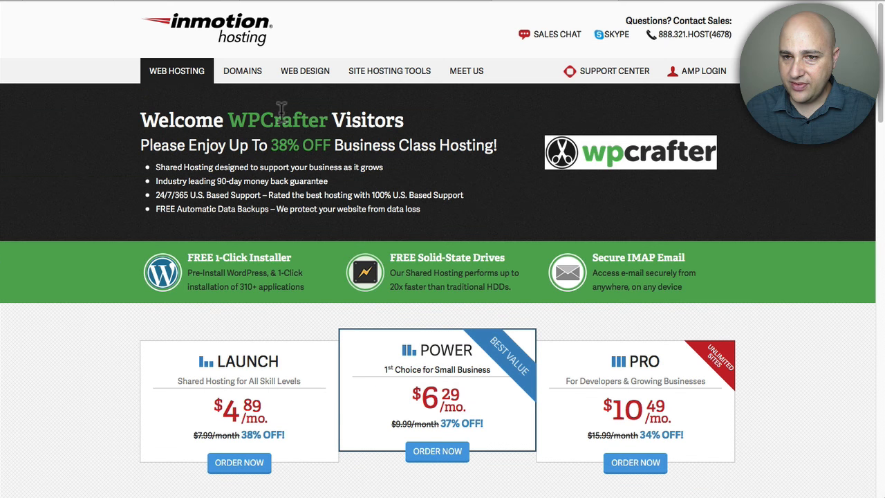
pyautogui.click(271, 143)
pyautogui.scroll(-1, 297, 133)
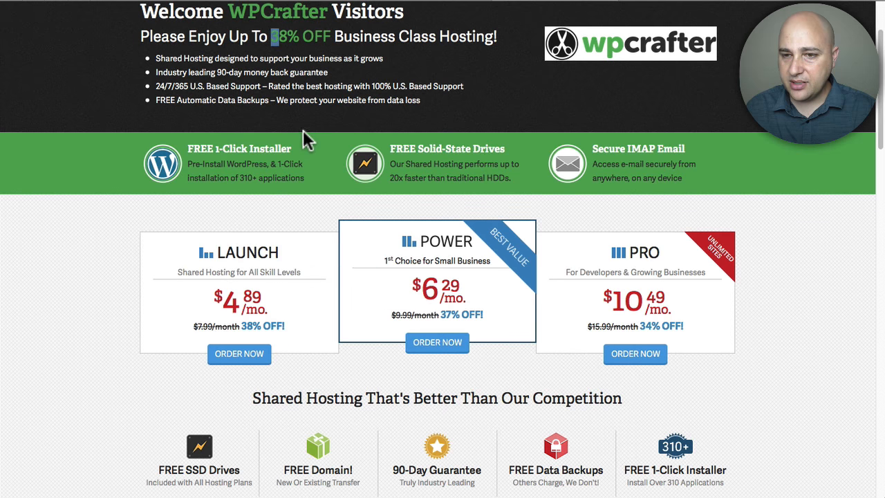
pyautogui.scroll(-2, 322, 124)
pyautogui.scroll(-1, 325, 134)
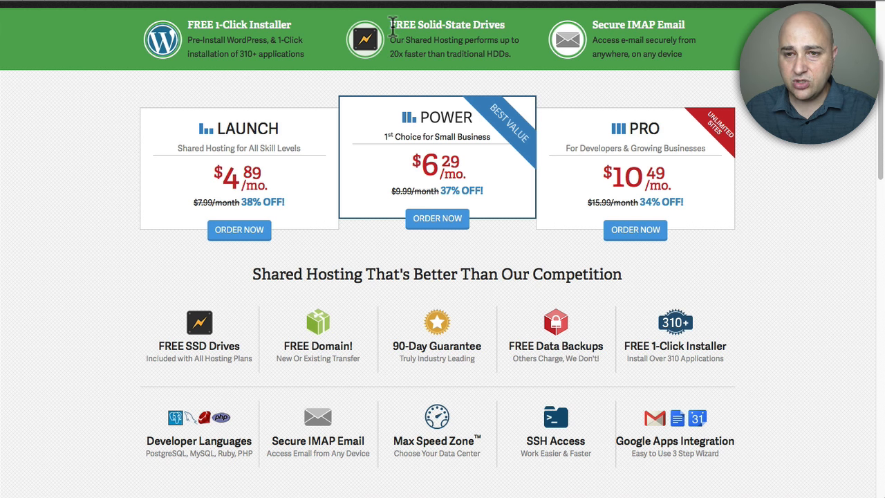
pyautogui.moveTo(188, 24); pyautogui.dragTo(292, 24)
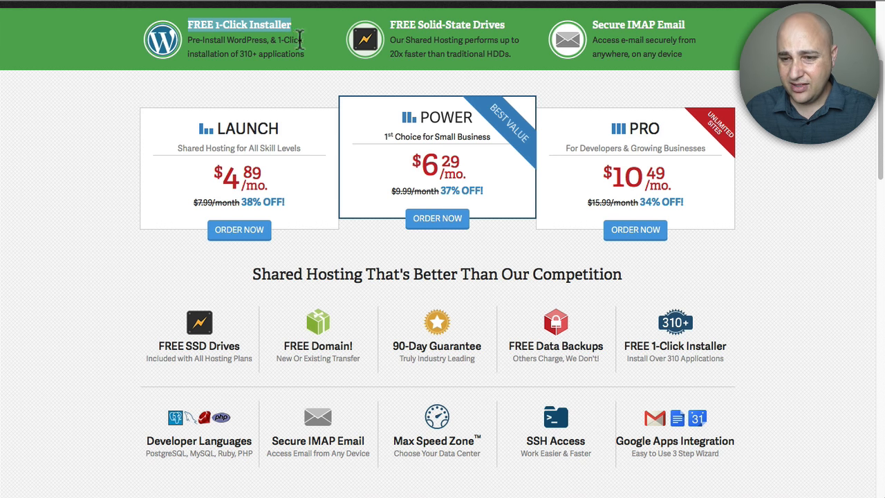
pyautogui.scroll(-3, 401, 148)
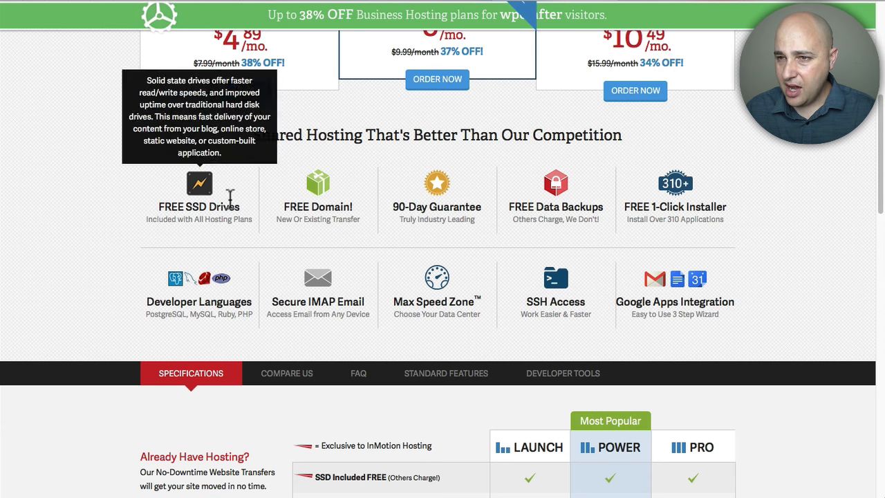
pyautogui.scroll(-1, 345, 200)
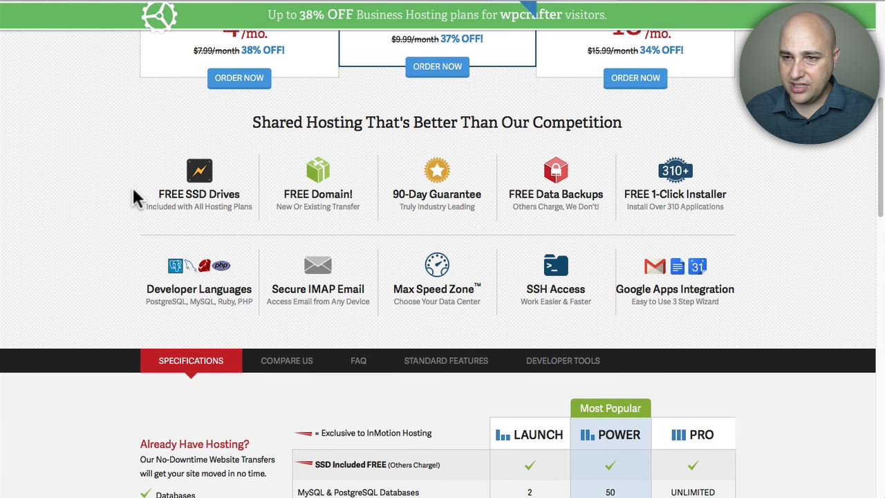
pyautogui.scroll(-3, 135, 190)
pyautogui.scroll(-6, 134, 197)
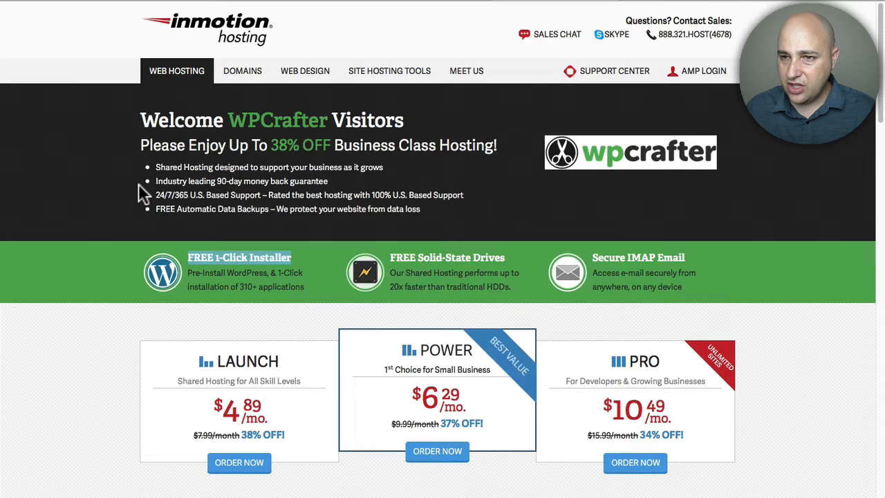
# - Order the Pro hosting plan with the 12-month period and continue to the domain options
pyautogui.scroll(-5, 139, 185)
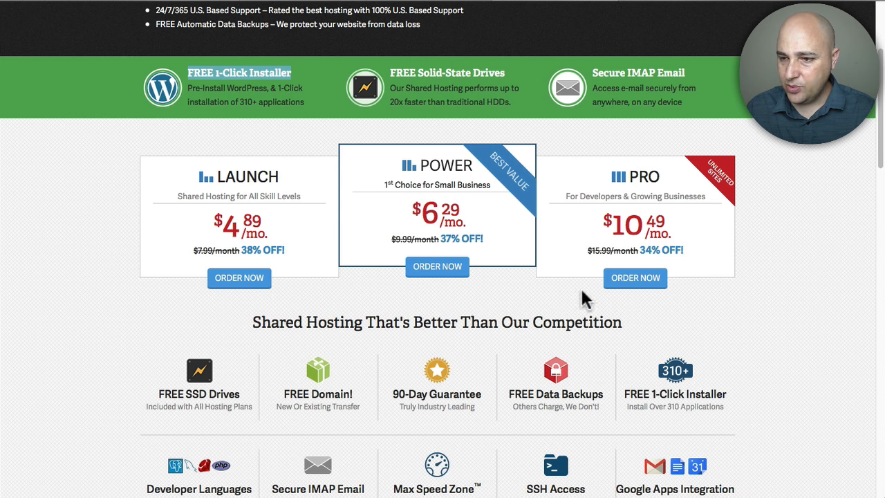
pyautogui.click(636, 280)
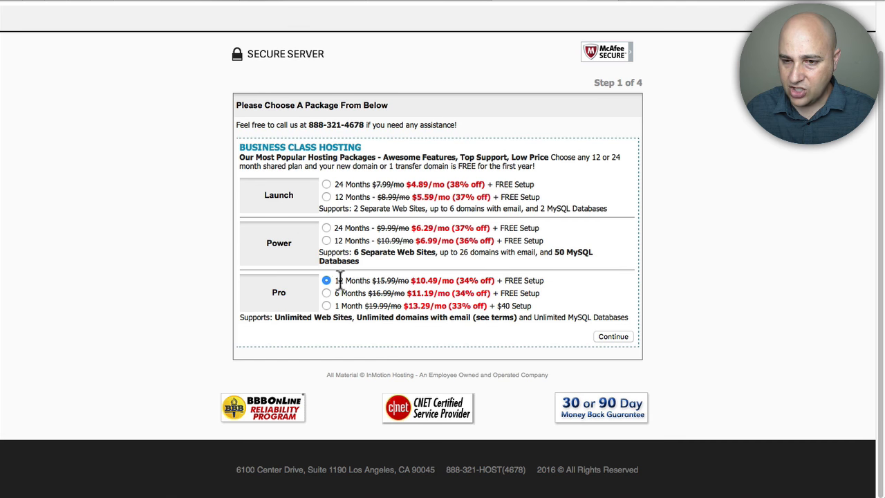
pyautogui.click(613, 335)
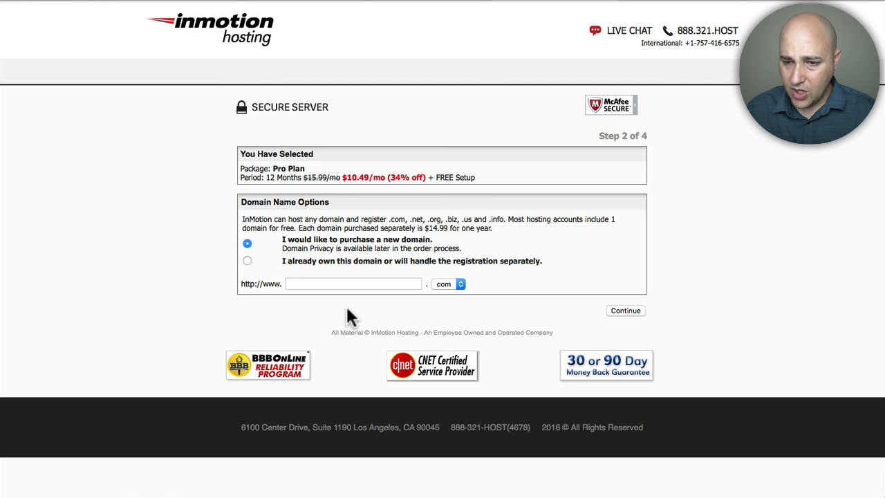
# - Choose the already-owned domain option, enter dadadasdasdasd.com as the domain and continue the order
pyautogui.click(246, 260)
pyautogui.click(325, 287)
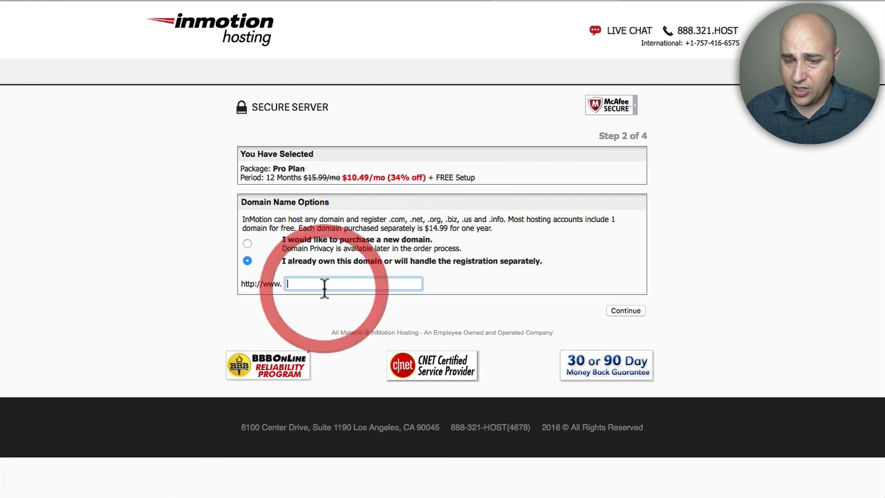
pyautogui.write('dadadasdasdasd')
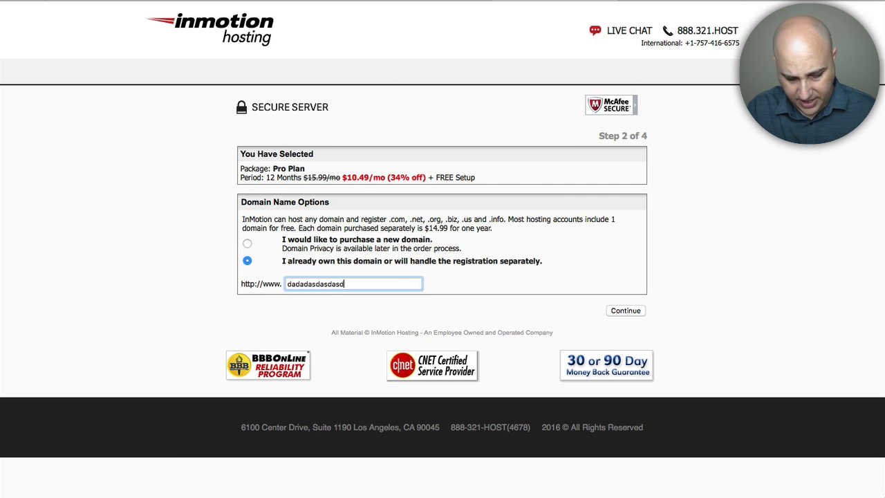
pyautogui.write('.com')
pyautogui.click(625, 311)
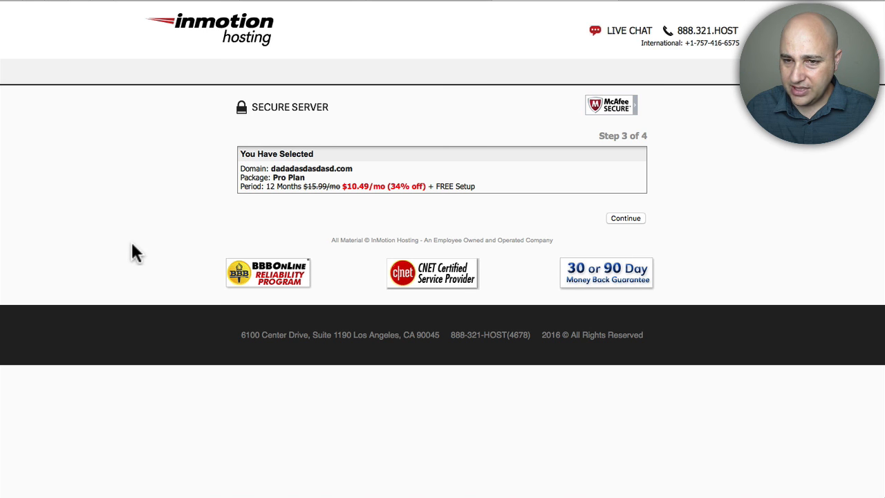
# - Continue to the account and payment form and select Install WordPress in the Content Management System Auto-Installer
pyautogui.click(614, 218)
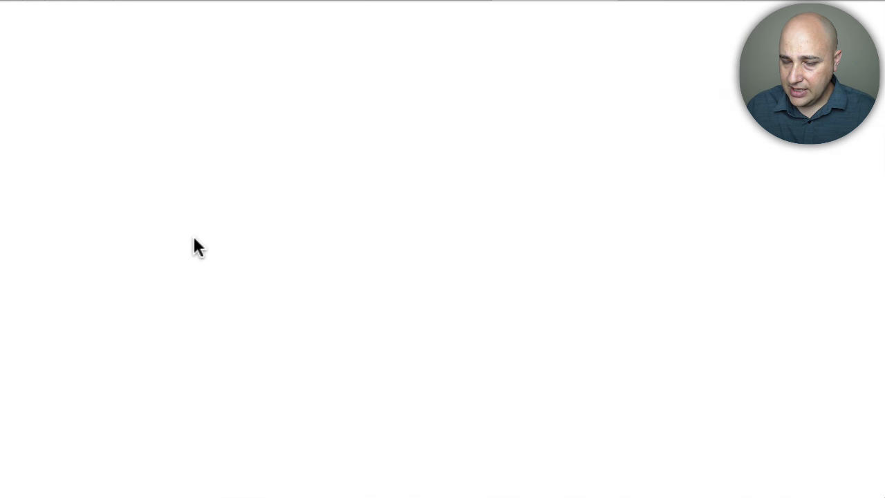
pyautogui.scroll(-3, 195, 247)
pyautogui.scroll(-10, 195, 247)
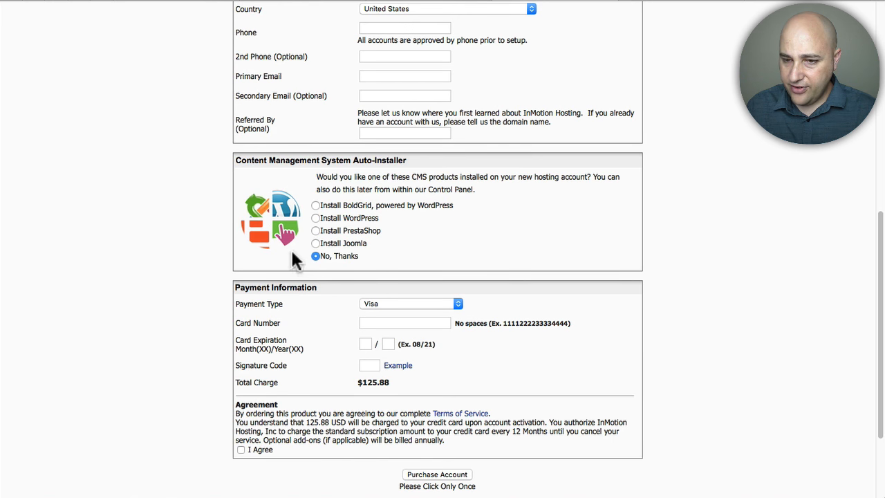
pyautogui.click(315, 218)
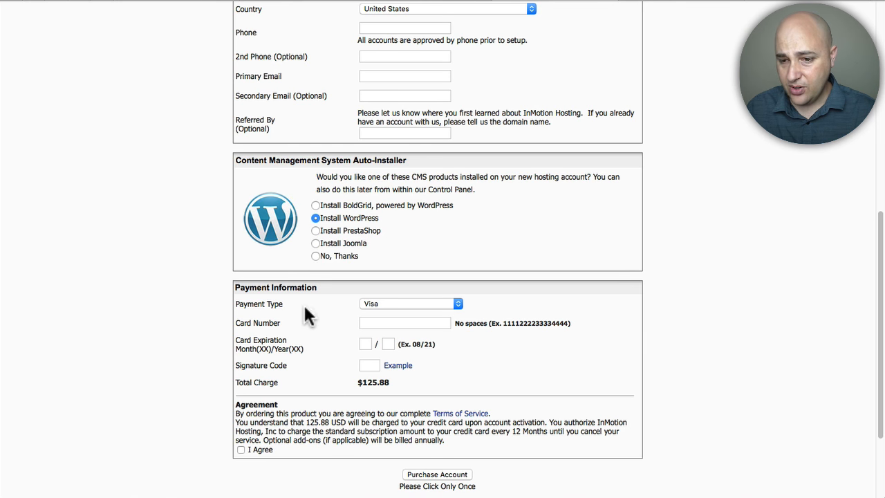
pyautogui.scroll(13, 312, 316)
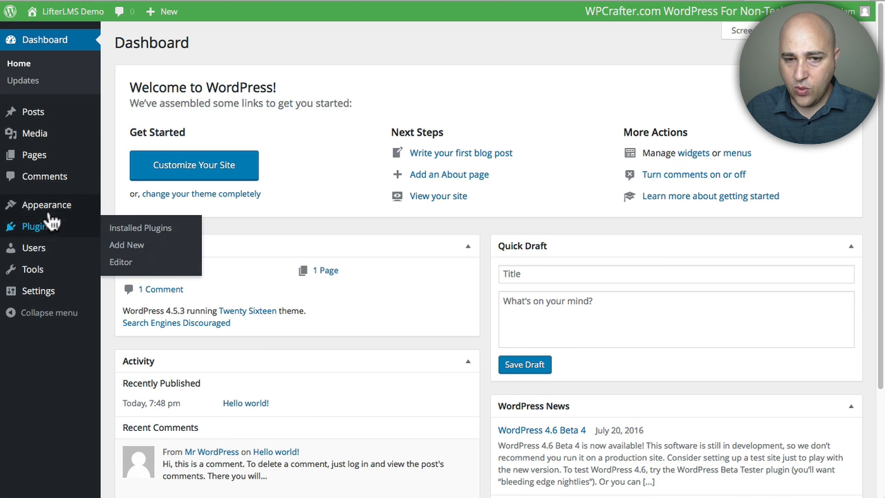
# - Set the LifterLMS Demo site's permalink structure to Post name and save the changes
pyautogui.moveTo(53, 295)
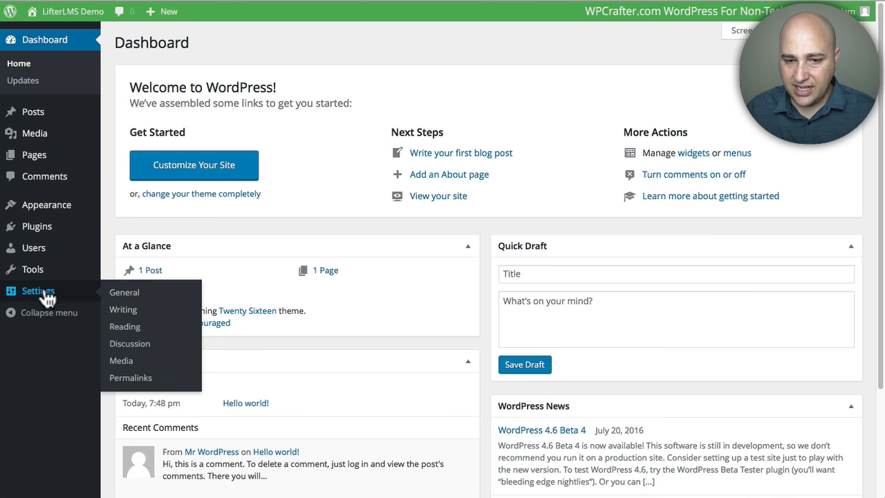
pyautogui.click(149, 379)
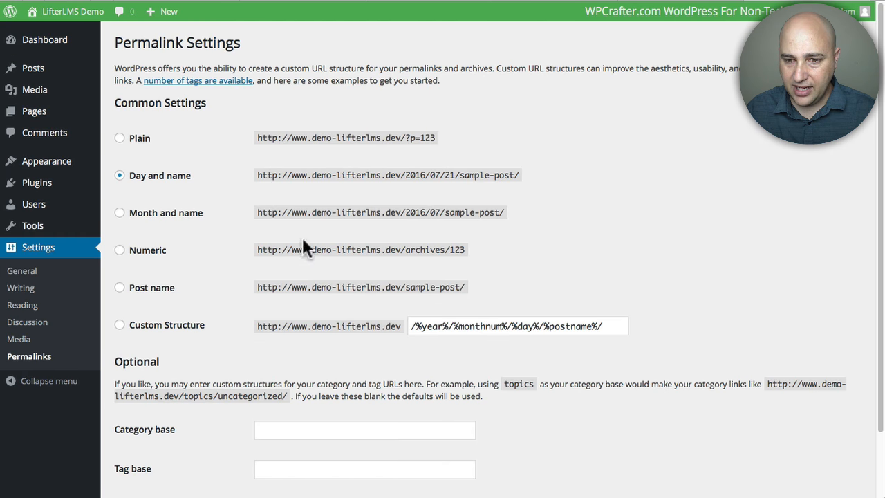
pyautogui.click(119, 287)
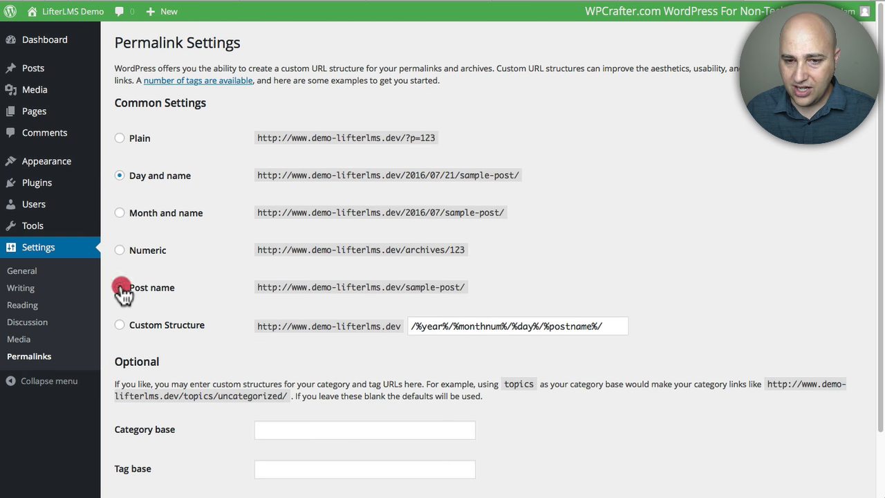
pyautogui.scroll(-2, 170, 304)
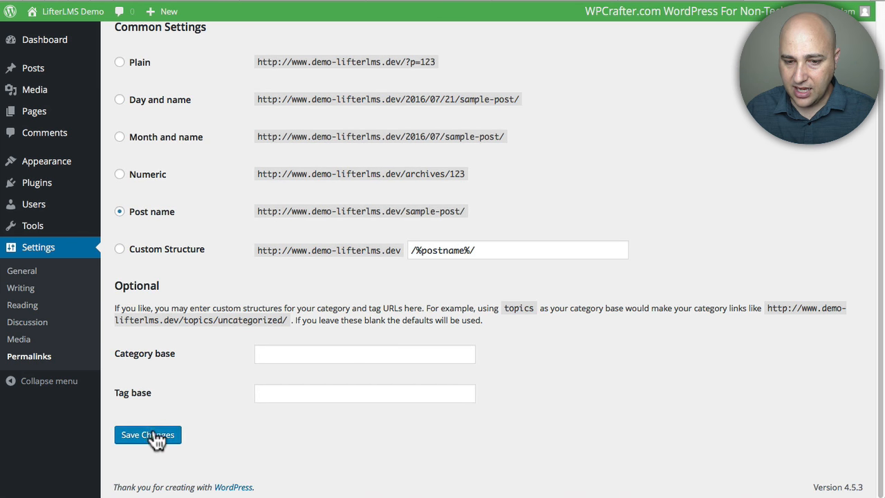
pyautogui.click(124, 435)
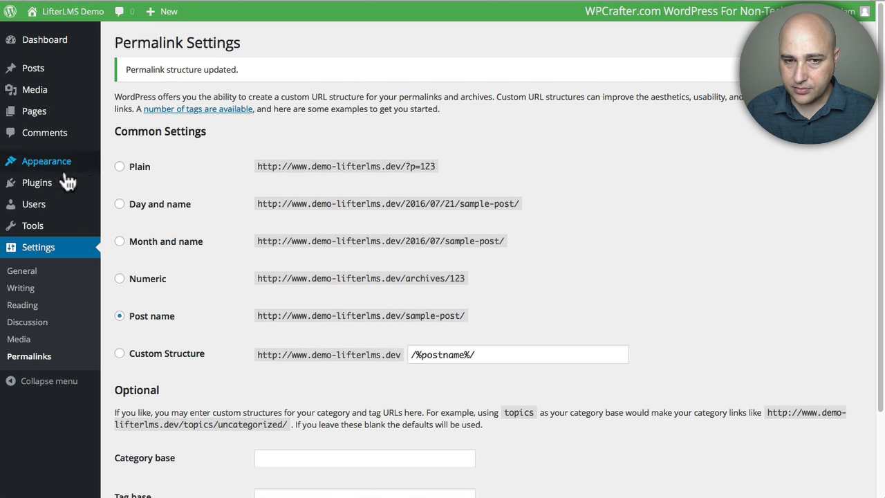
# - Delete both the Akismet and Hello Dolly plugins in bulk and confirm the deletion
pyautogui.click(42, 182)
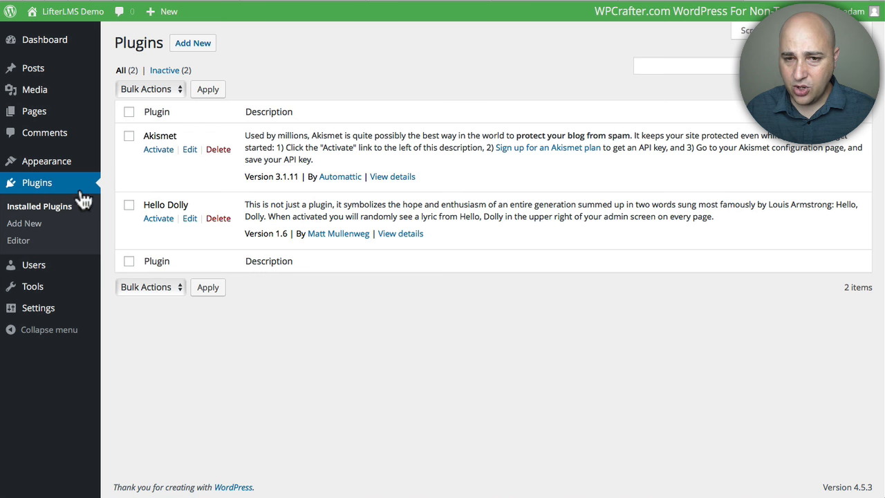
pyautogui.click(129, 111)
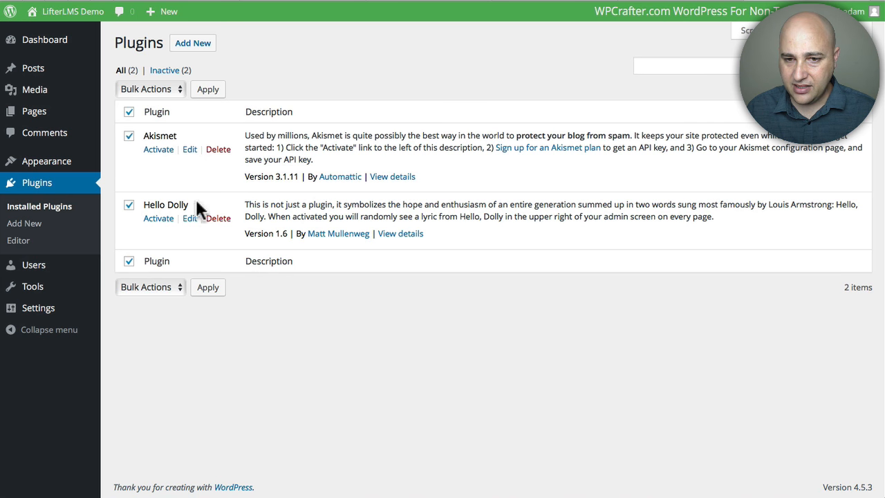
pyautogui.click(146, 91)
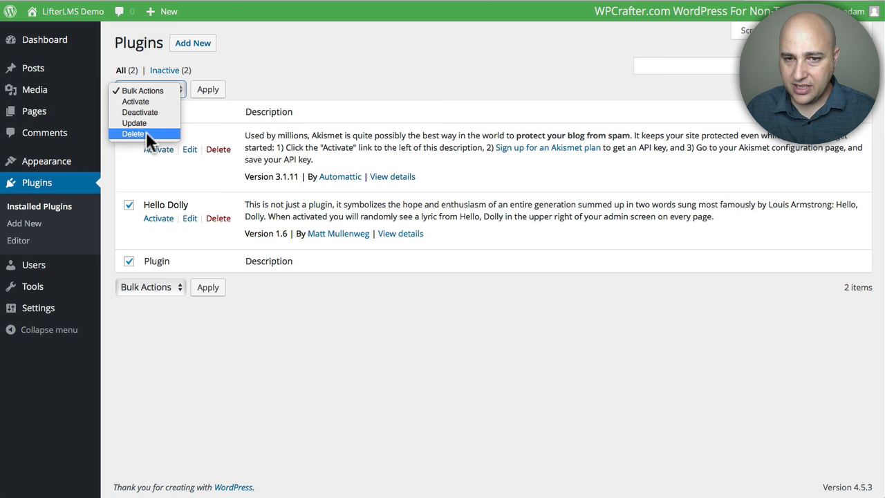
pyautogui.click(145, 132)
pyautogui.click(207, 90)
pyautogui.click(170, 157)
# - Search the theme directory for "generate press", then install and activate the GeneratePress theme
pyautogui.moveTo(68, 163)
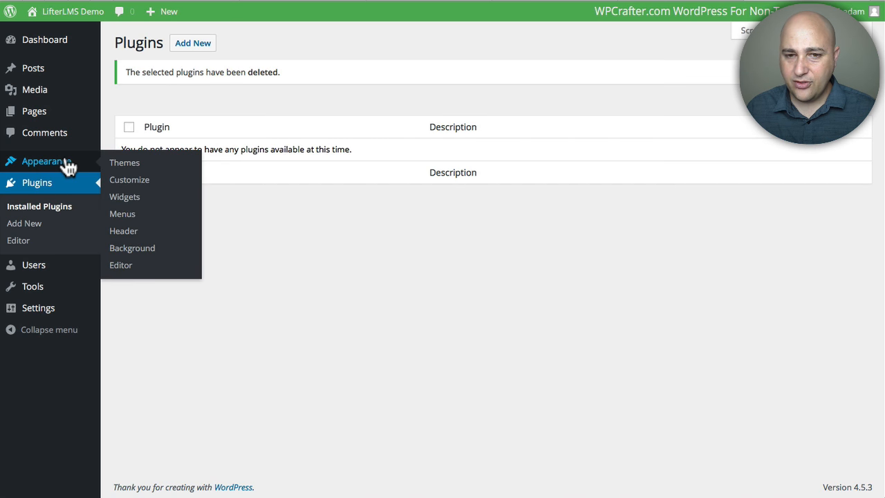
pyautogui.click(123, 164)
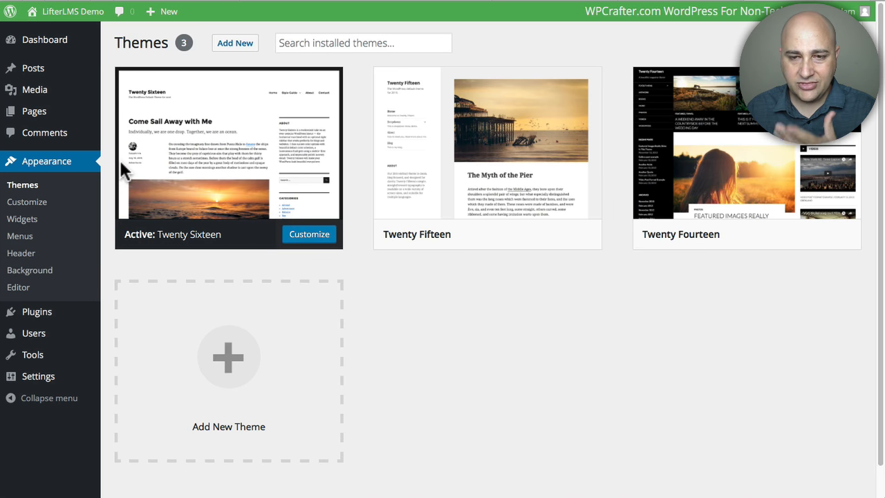
pyautogui.moveTo(212, 145)
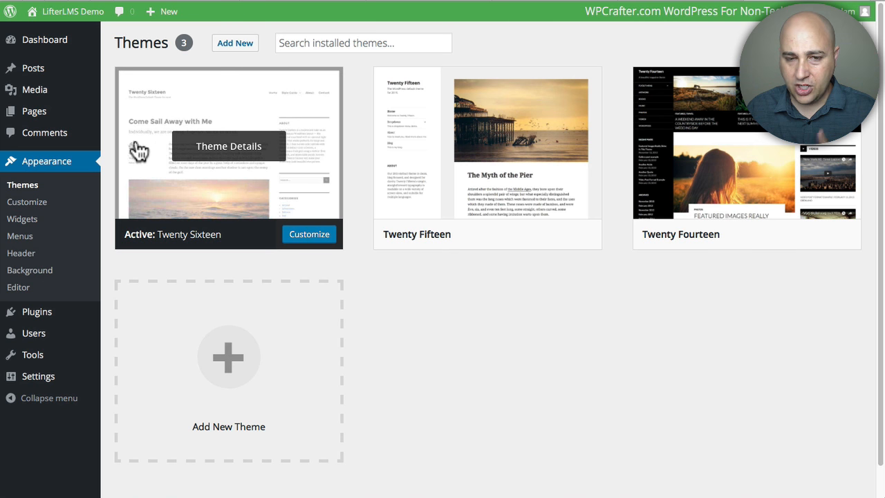
pyautogui.click(237, 46)
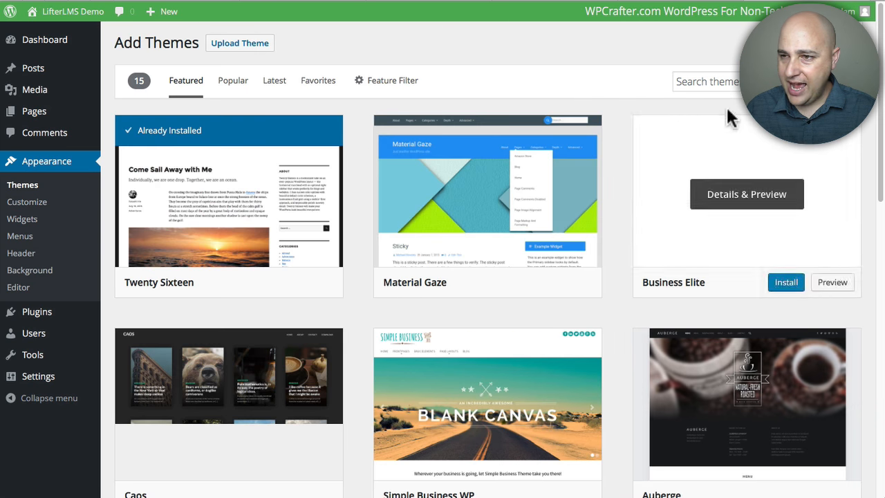
pyautogui.click(730, 82)
pyautogui.write('genera')
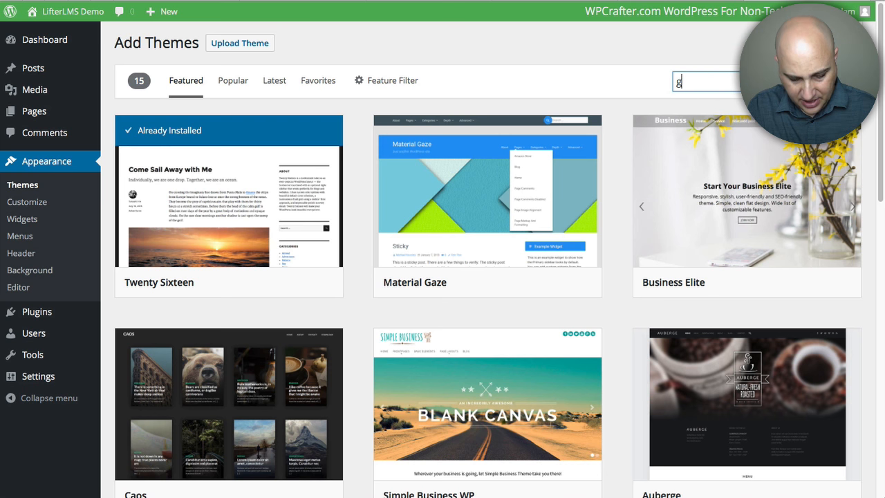
pyautogui.write('te pres')
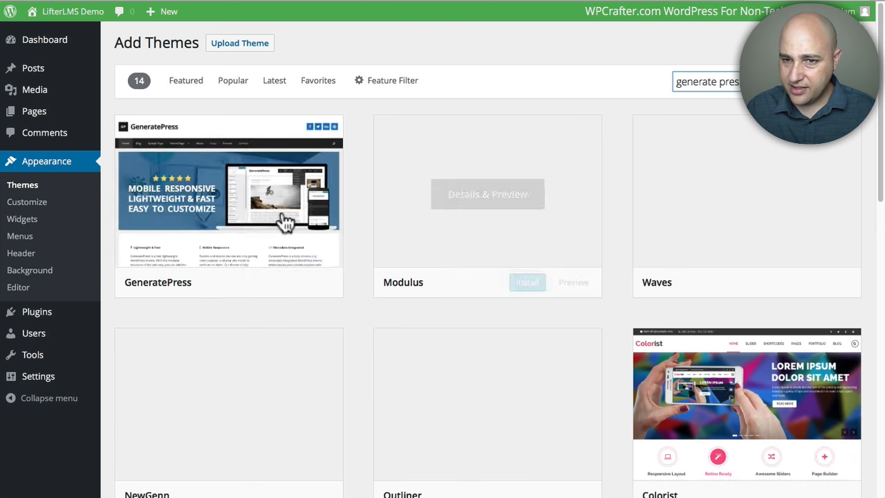
pyautogui.click(266, 282)
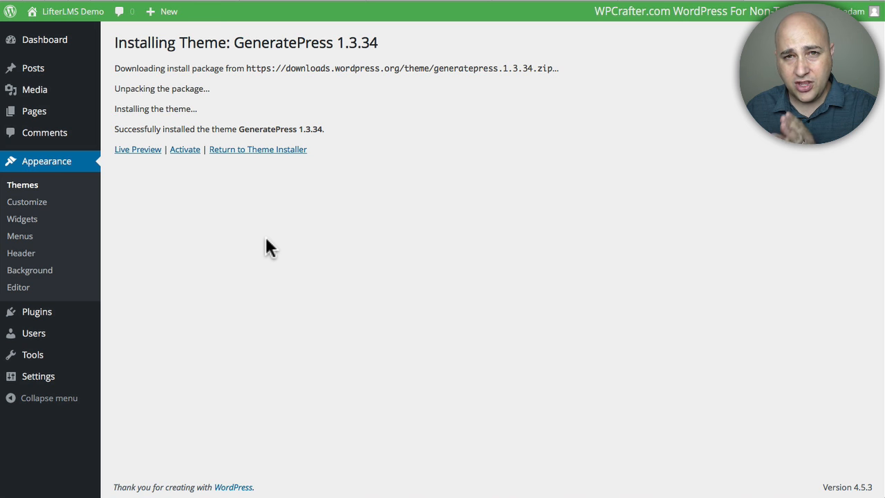
pyautogui.click(184, 150)
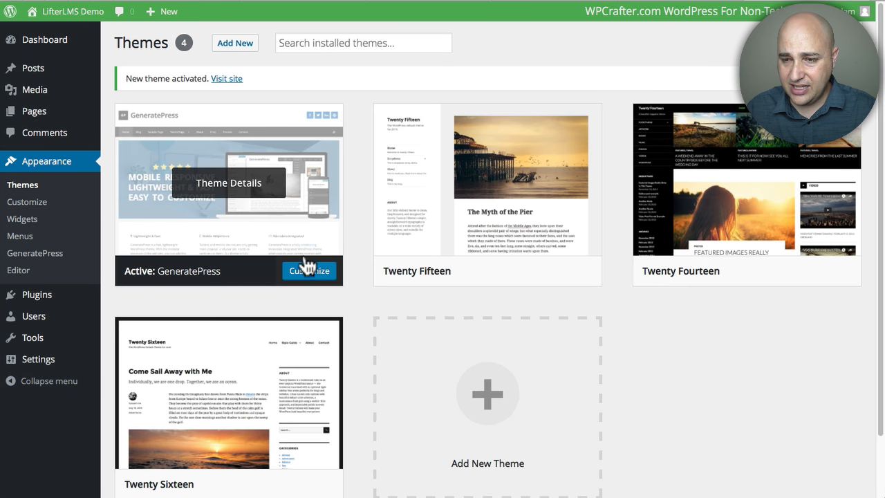
# - Delete the unused Twenty Fifteen, Twenty Fourteen and Twenty Sixteen themes, confirming each deletion
pyautogui.click(497, 188)
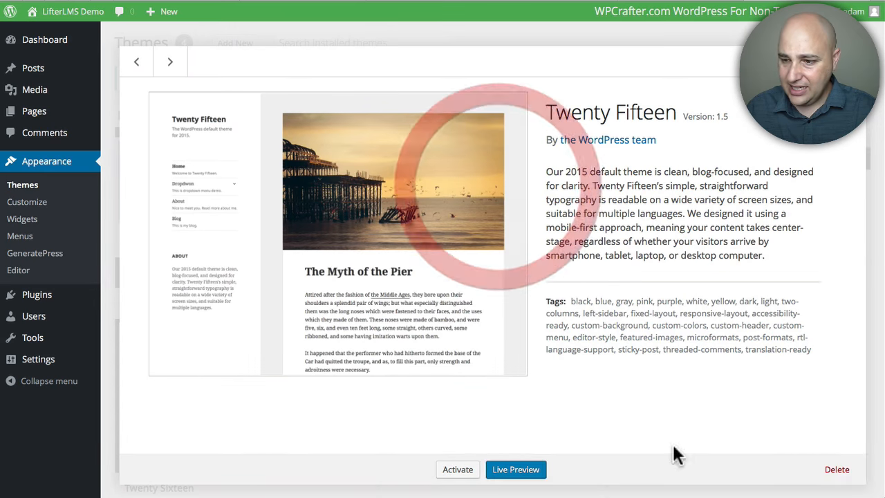
pyautogui.click(849, 469)
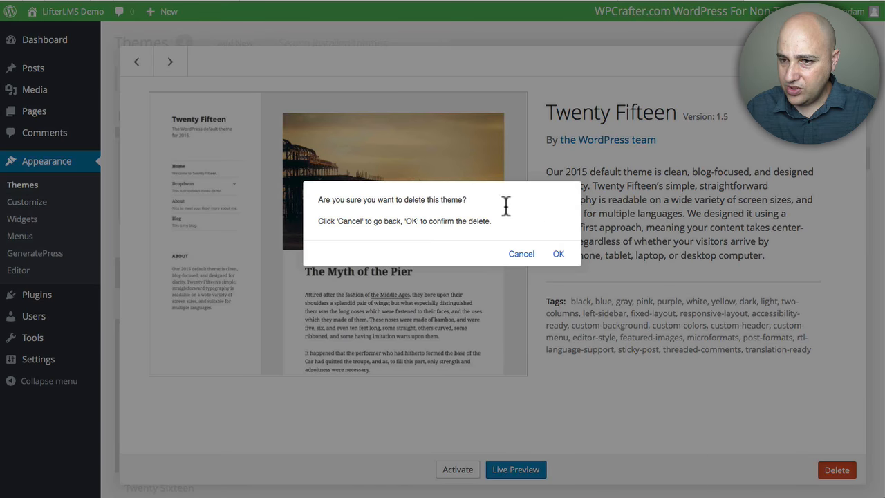
pyautogui.click(558, 255)
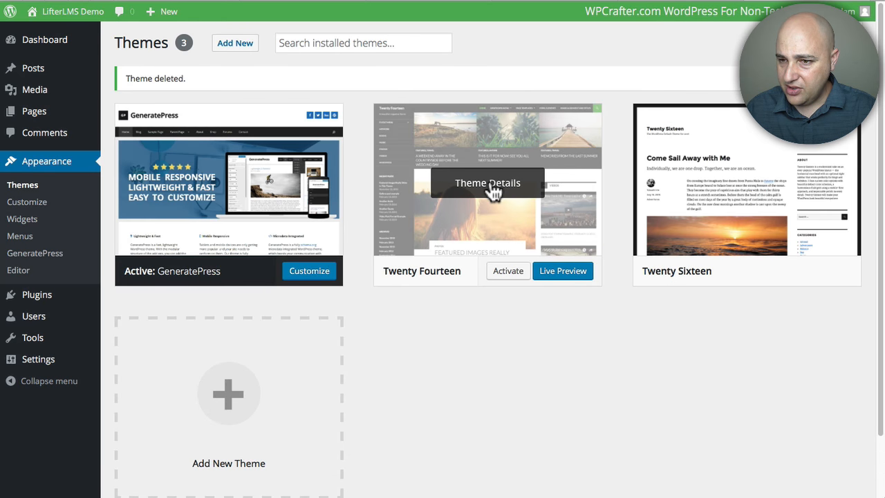
pyautogui.click(492, 182)
pyautogui.click(840, 469)
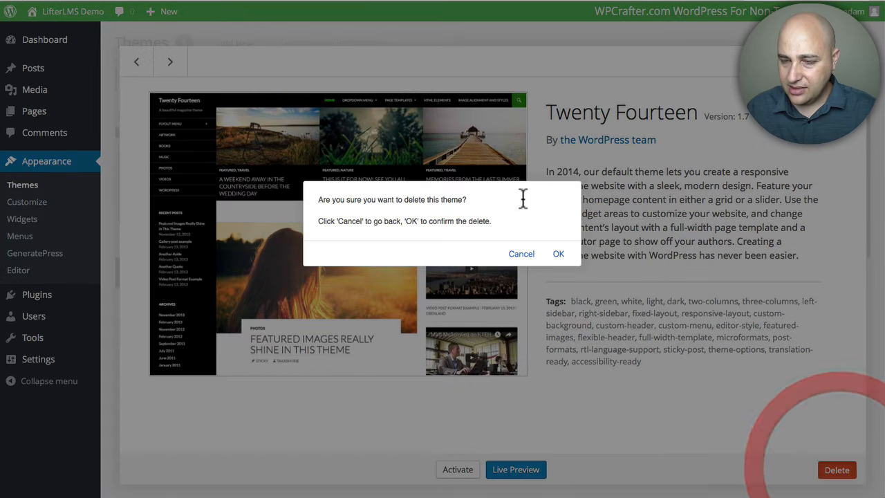
pyautogui.click(551, 252)
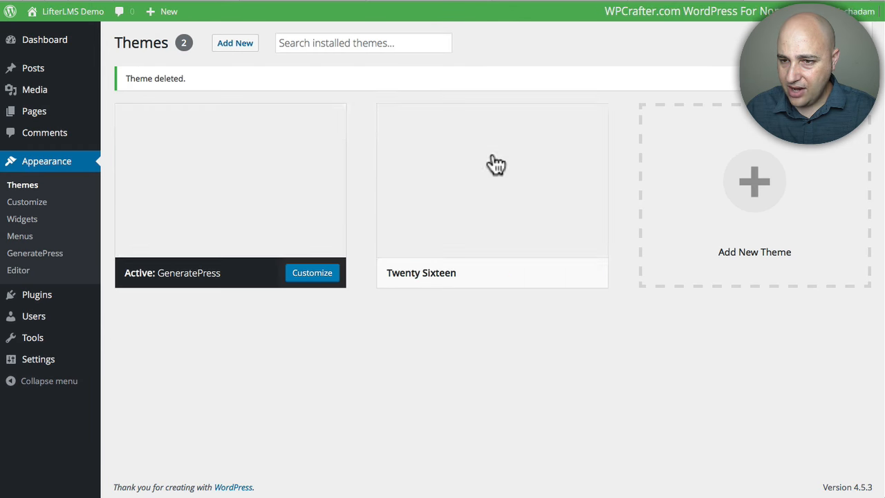
pyautogui.click(493, 162)
pyautogui.click(836, 469)
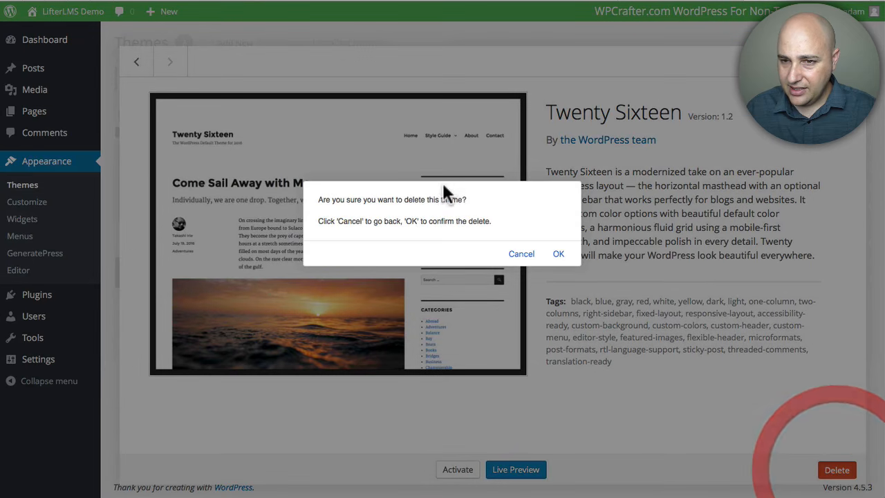
pyautogui.click(557, 255)
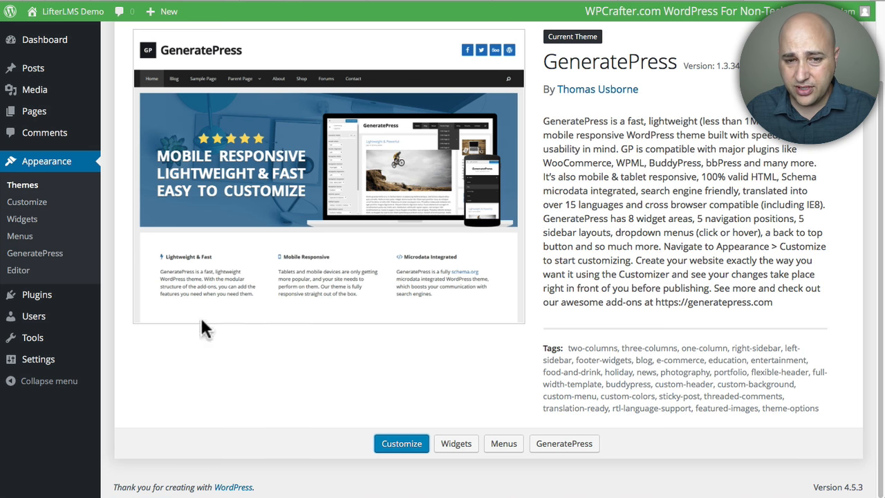
# - Search for the lifterlms plugin, install and activate LifterLMS, and dismiss its welcome notice without opening the setup guide
pyautogui.moveTo(38, 296)
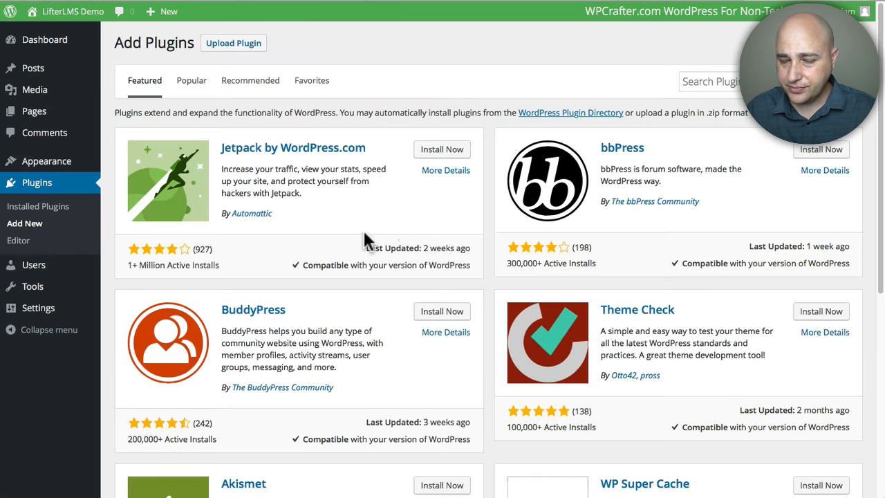
pyautogui.click(722, 82)
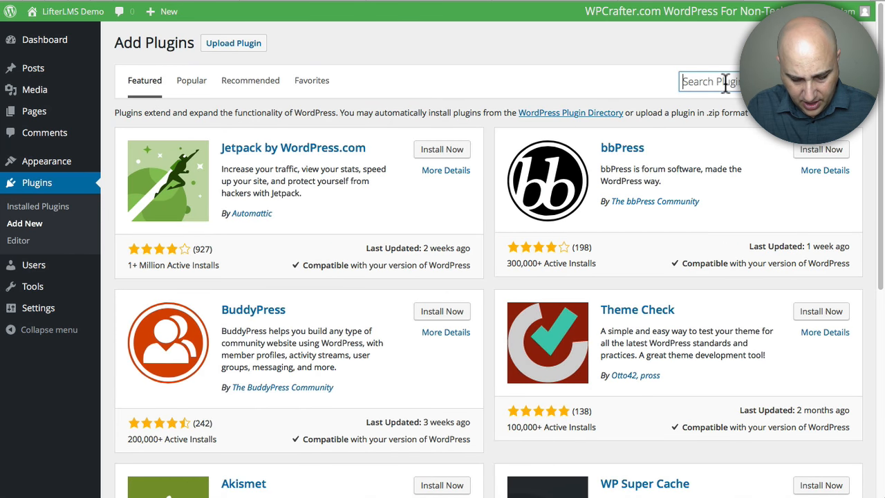
pyautogui.write('lifterlms')
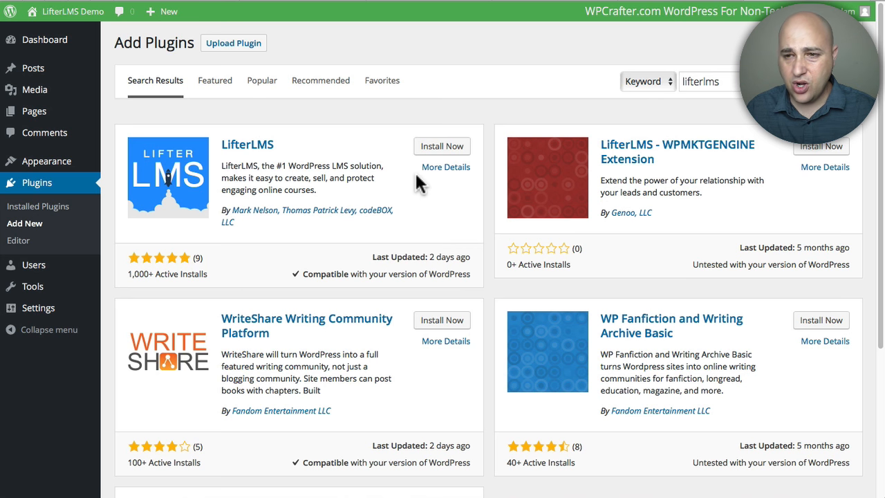
pyautogui.click(442, 146)
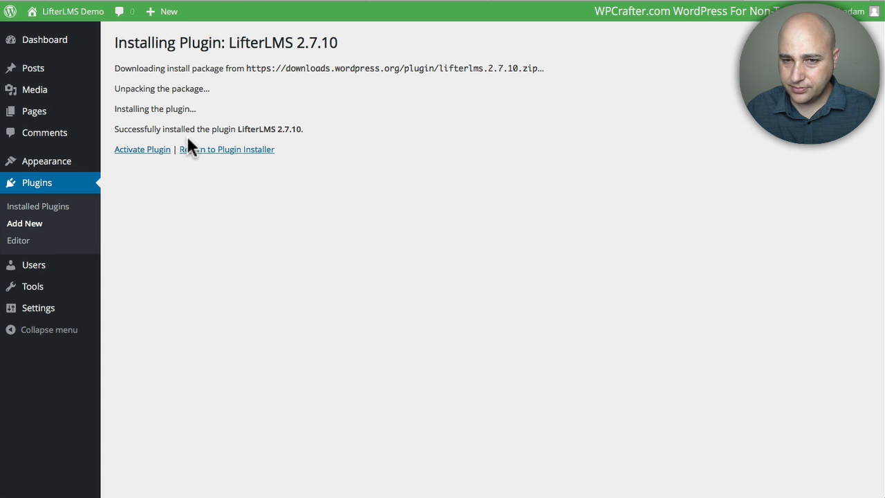
pyautogui.click(142, 149)
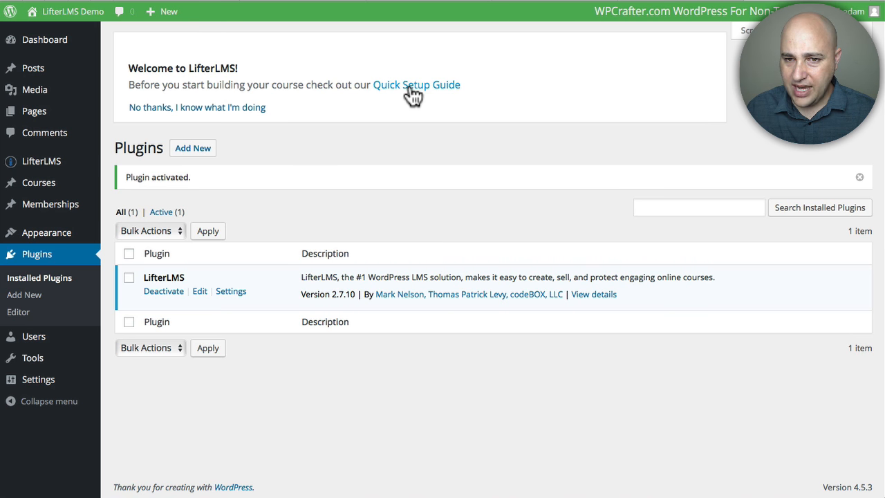
pyautogui.click(224, 107)
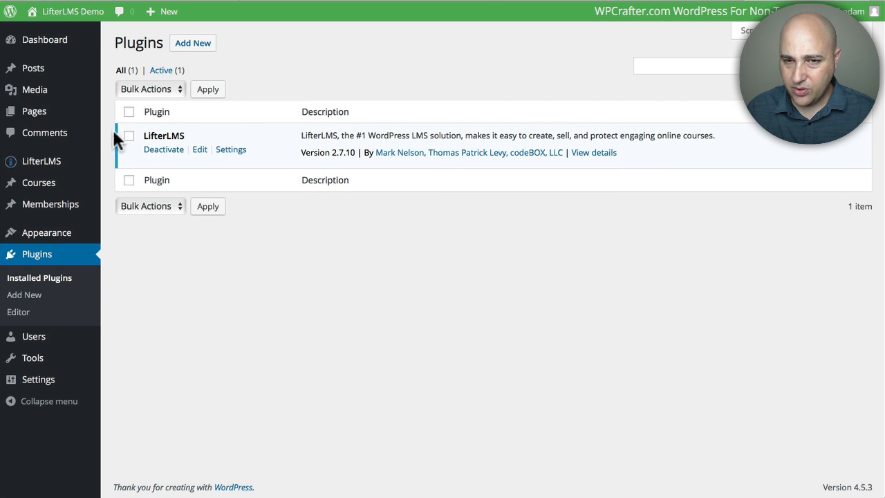
# - Open the LifterLMS settings and look through the General page, including its add-ons, quick links and session management
pyautogui.moveTo(56, 176)
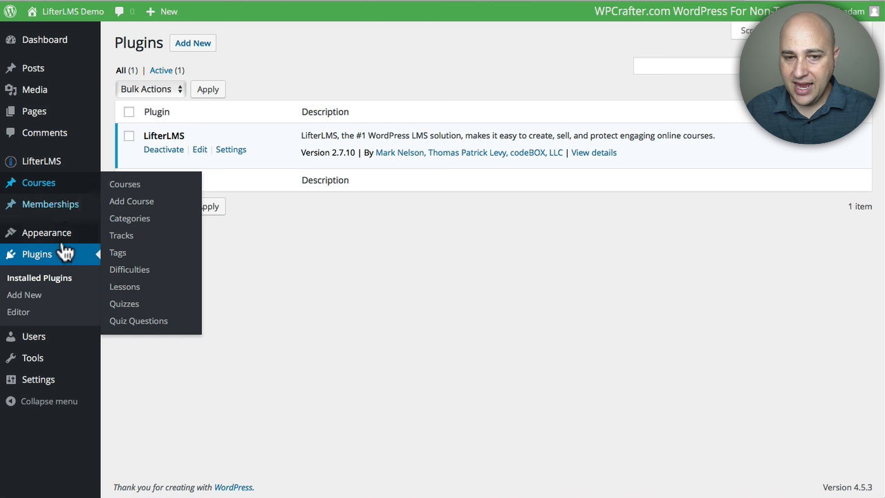
pyautogui.moveTo(67, 211)
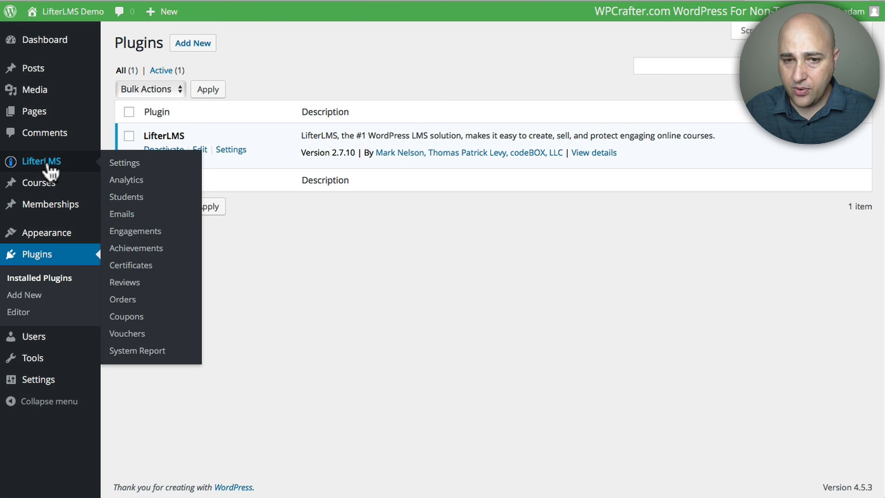
pyautogui.click(125, 163)
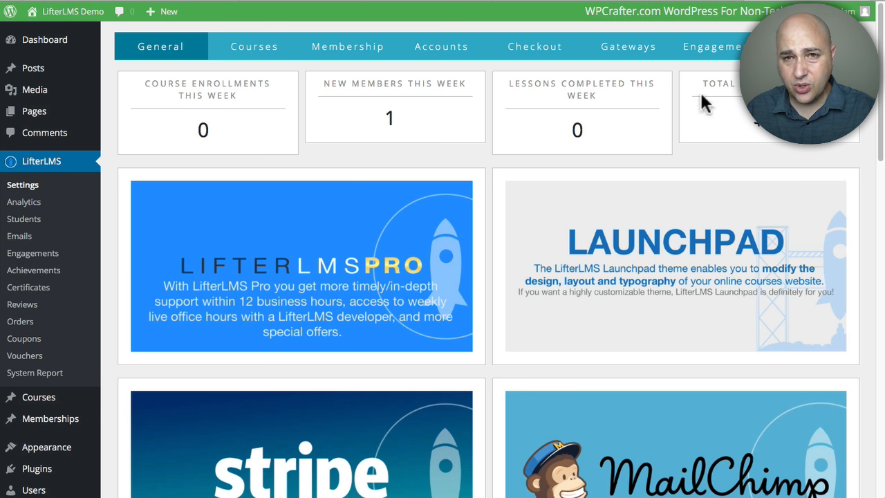
pyautogui.scroll(-3, 371, 159)
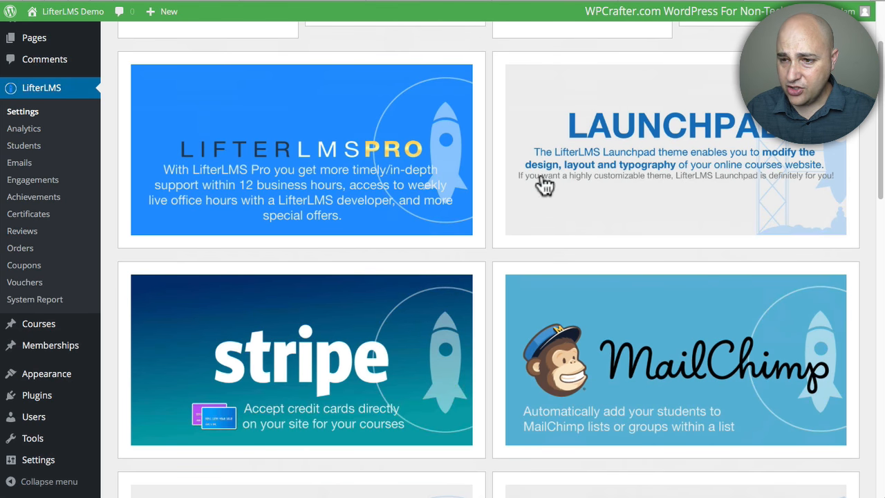
pyautogui.scroll(-10, 498, 304)
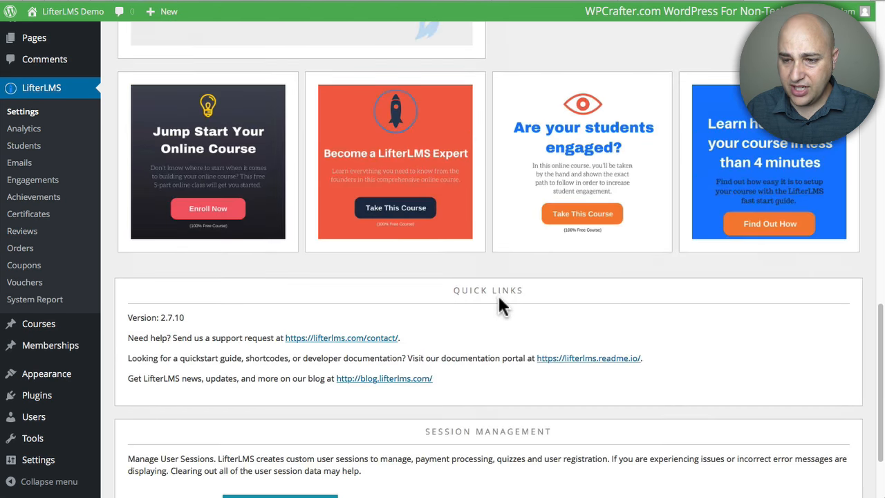
pyautogui.scroll(-3, 490, 300)
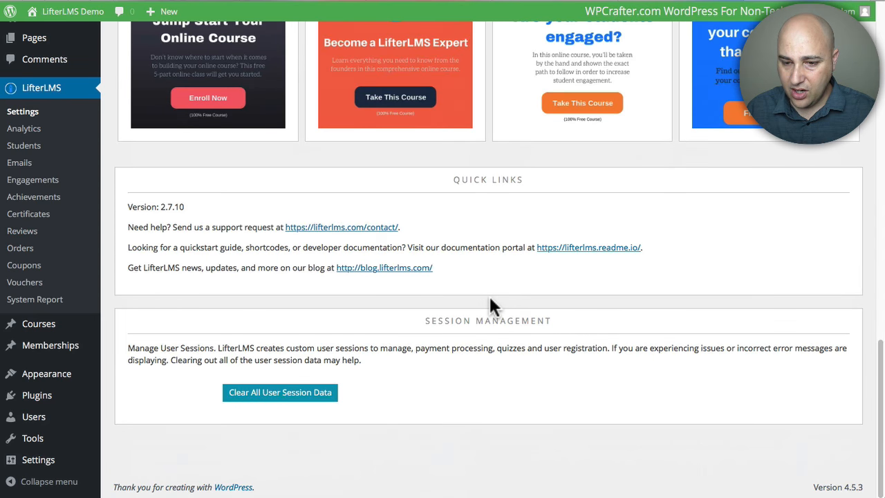
pyautogui.scroll(20, 489, 294)
# - Set the Courses Page in the LifterLMS course archive settings to the Courses page
pyautogui.click(228, 43)
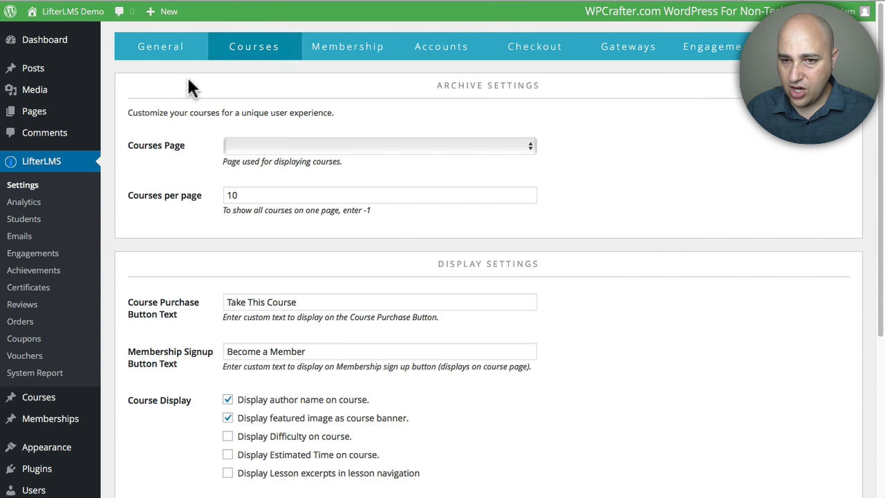
pyautogui.click(328, 144)
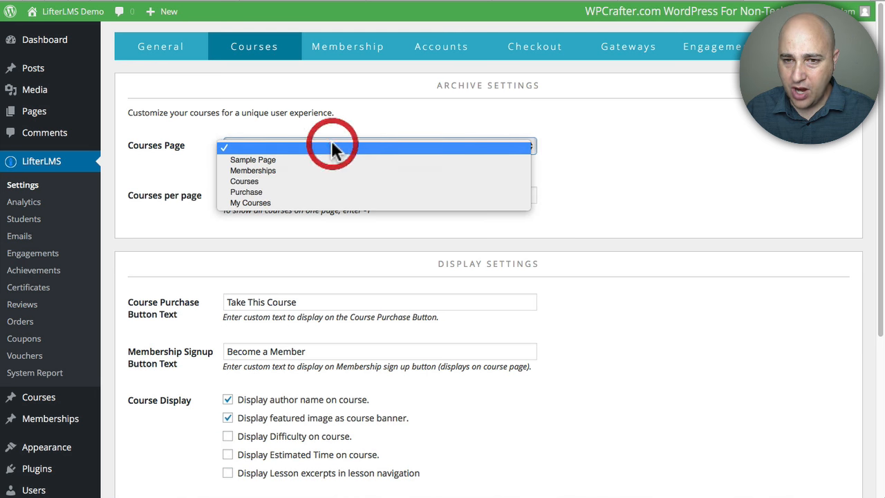
pyautogui.click(258, 180)
pyautogui.click(211, 172)
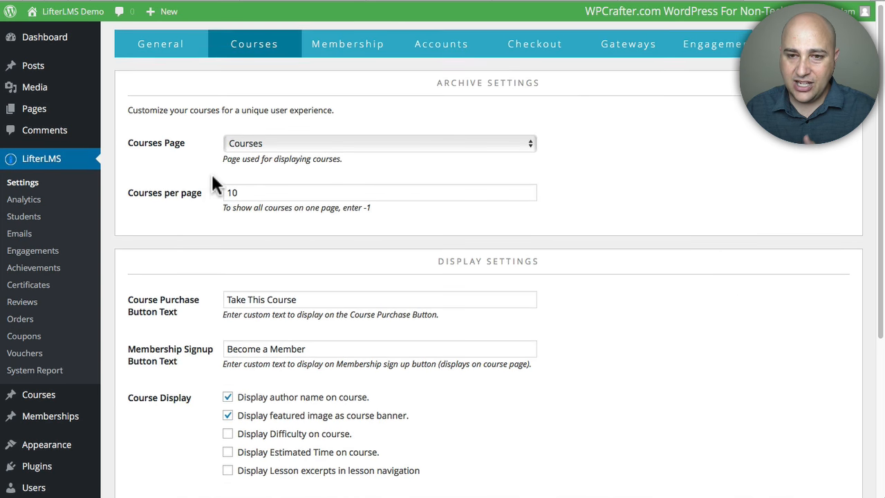
# - View the Courses page on the Achieve example site and examine the LifterLMS course display, outline and auto-advance options
pyautogui.scroll(-1, 211, 172)
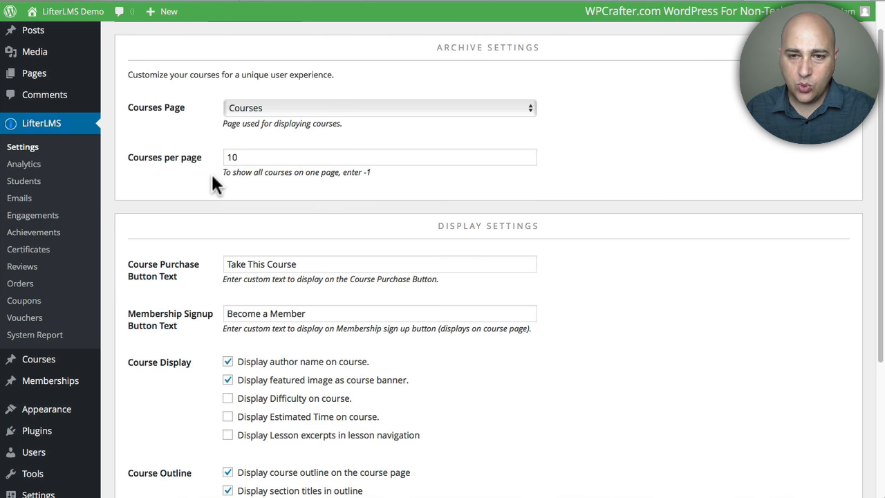
pyautogui.scroll(-3, 212, 176)
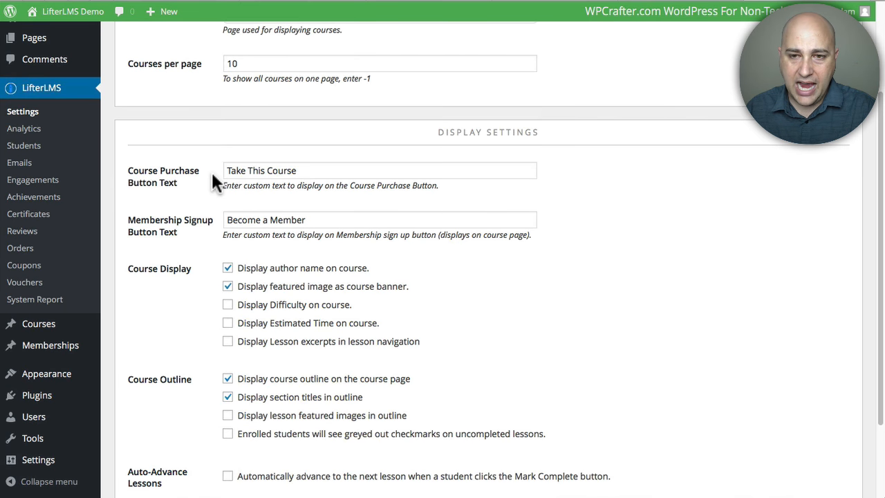
pyautogui.click(655, 4)
pyautogui.click(477, 59)
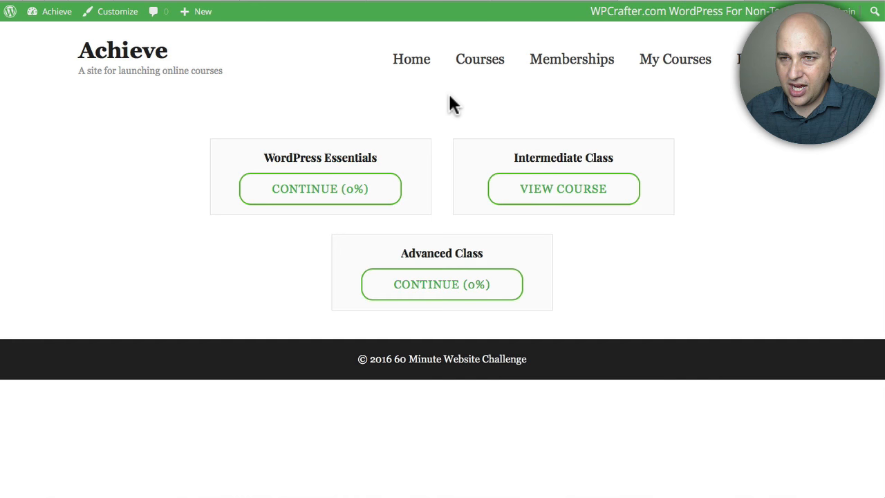
pyautogui.scroll(-2, 435, 111)
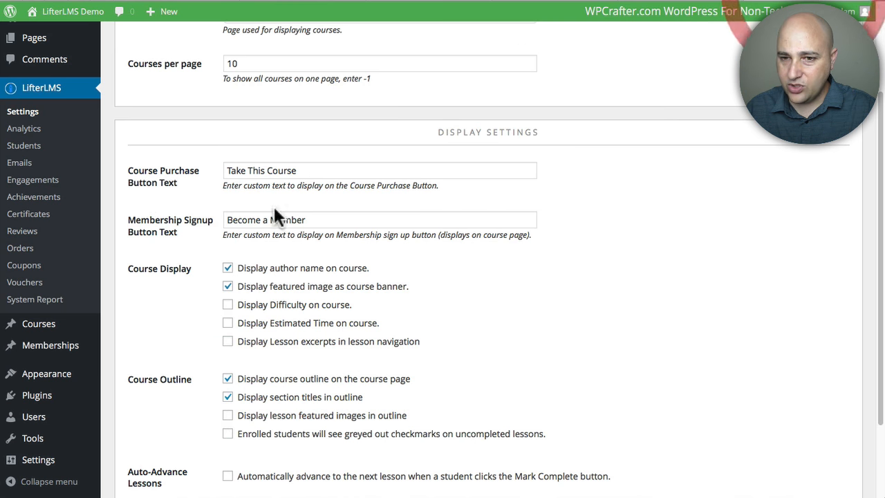
pyautogui.scroll(-1, 235, 128)
pyautogui.scroll(-3, 213, 158)
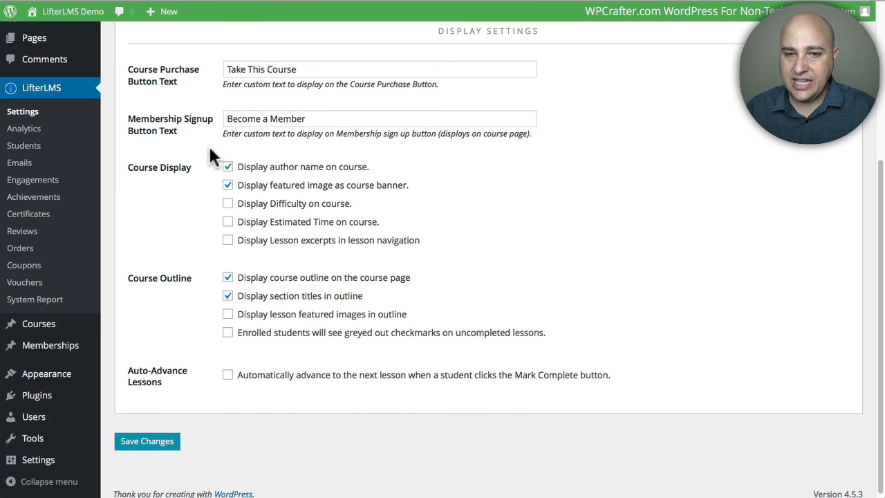
# - Save the course settings, and set the Membership Page in the membership settings to Memberships and save it
pyautogui.scroll(1, 213, 157)
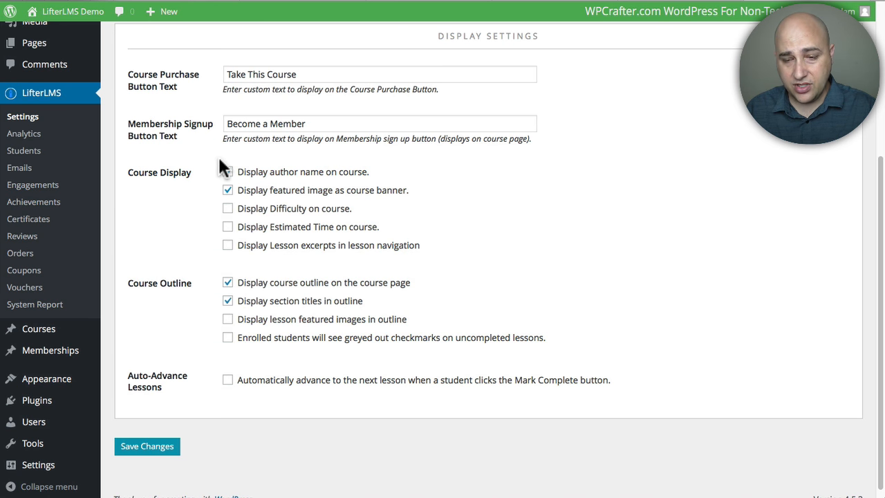
pyautogui.scroll(-1, 197, 204)
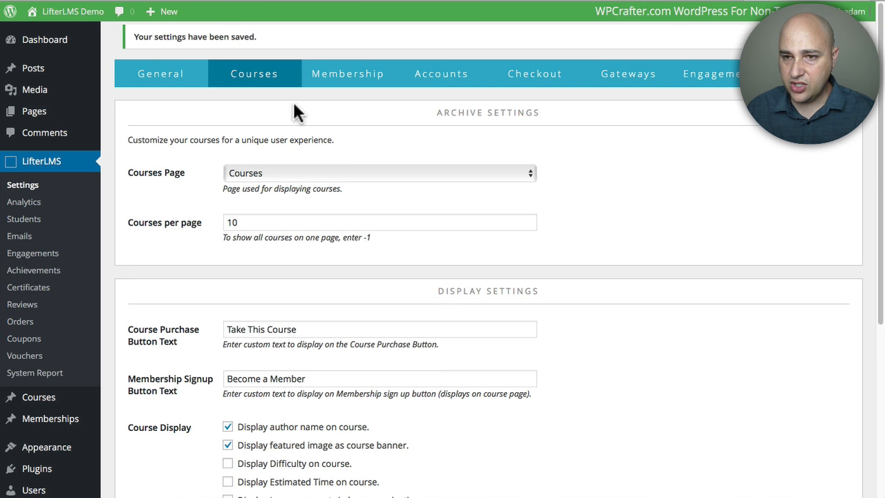
pyautogui.click(339, 72)
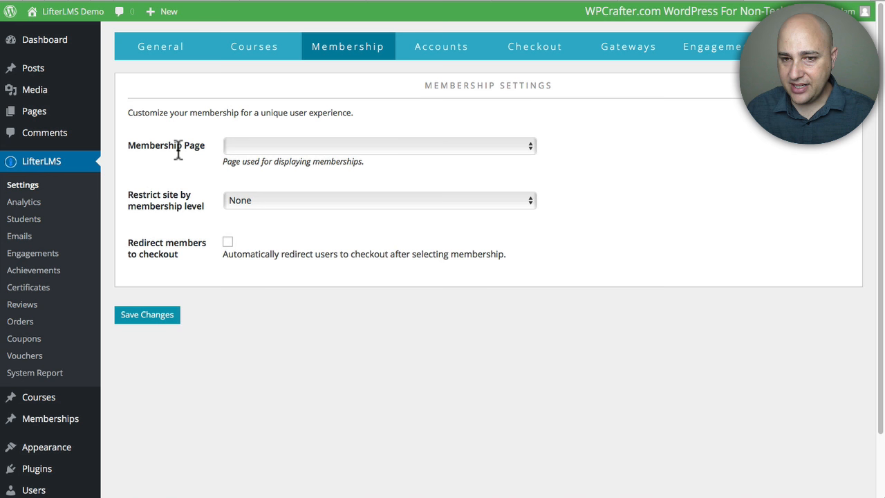
pyautogui.click(277, 145)
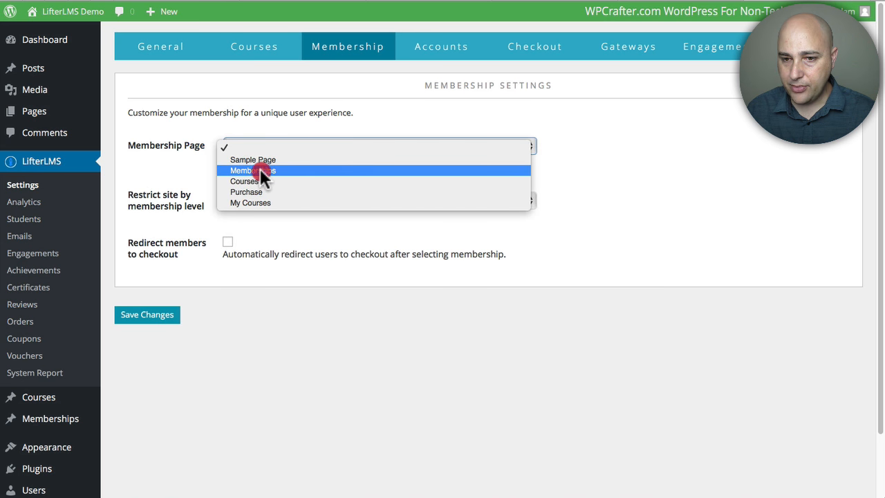
pyautogui.click(260, 170)
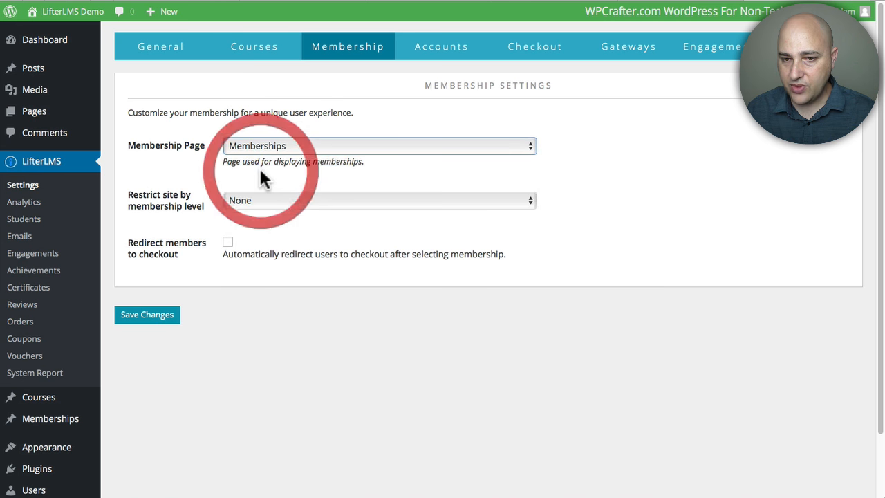
pyautogui.click(149, 323)
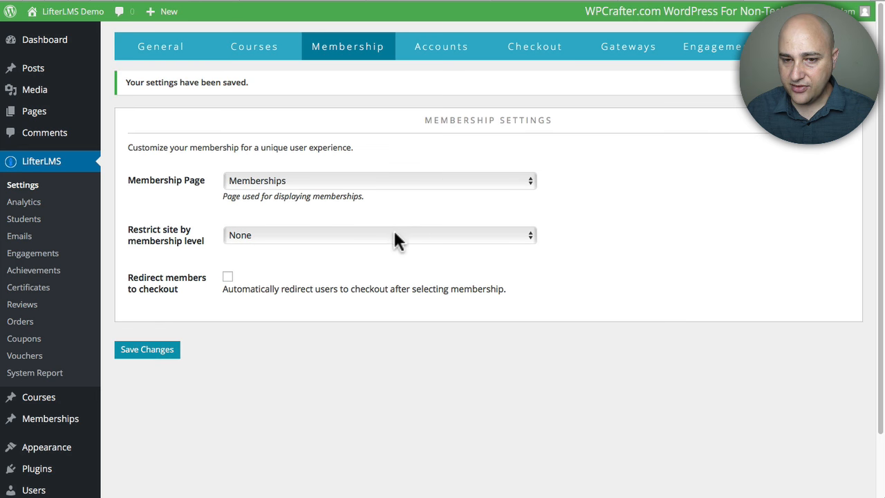
# - Set the Account Access Page in the account settings to My Courses and review the remaining account options
pyautogui.click(428, 50)
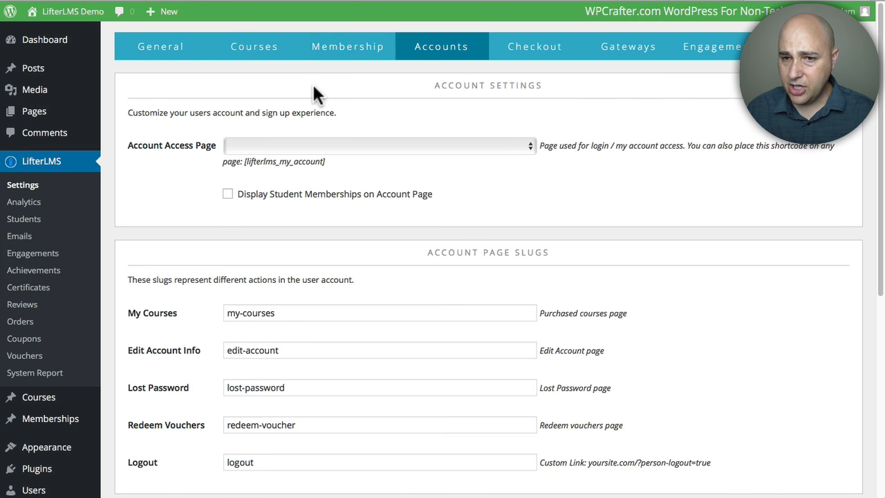
pyautogui.click(268, 142)
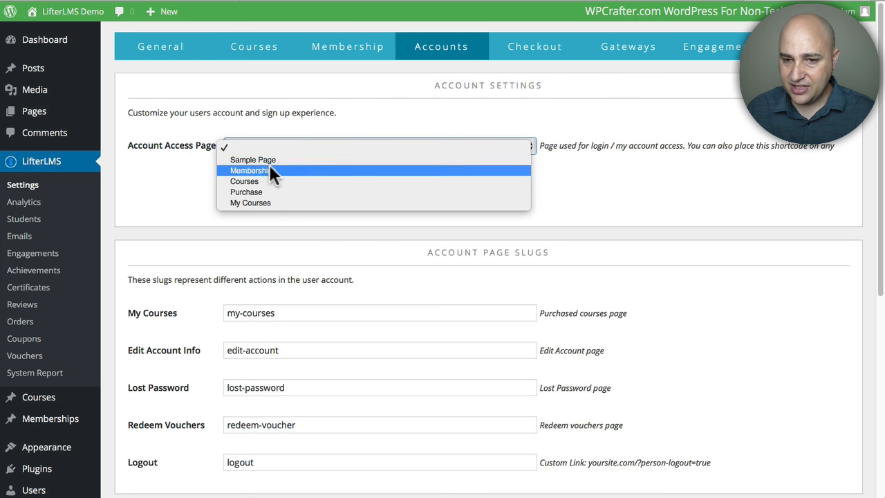
pyautogui.click(273, 203)
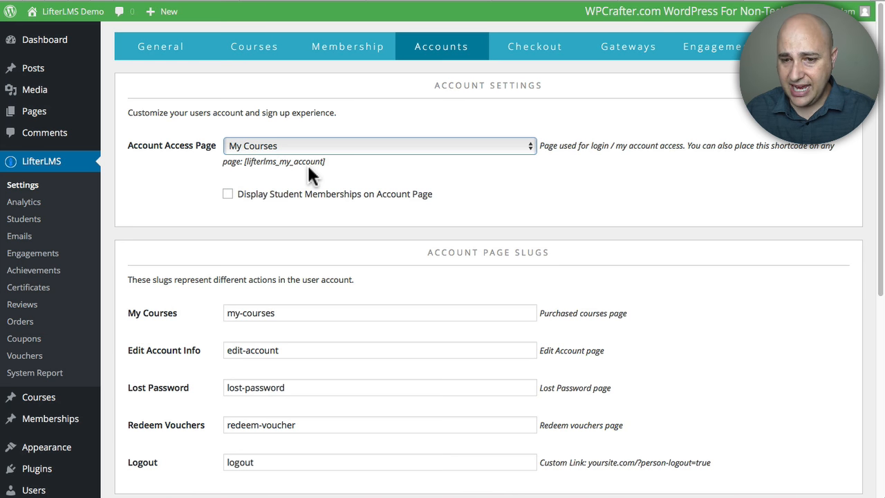
pyautogui.click(222, 171)
pyautogui.scroll(-5, 166, 193)
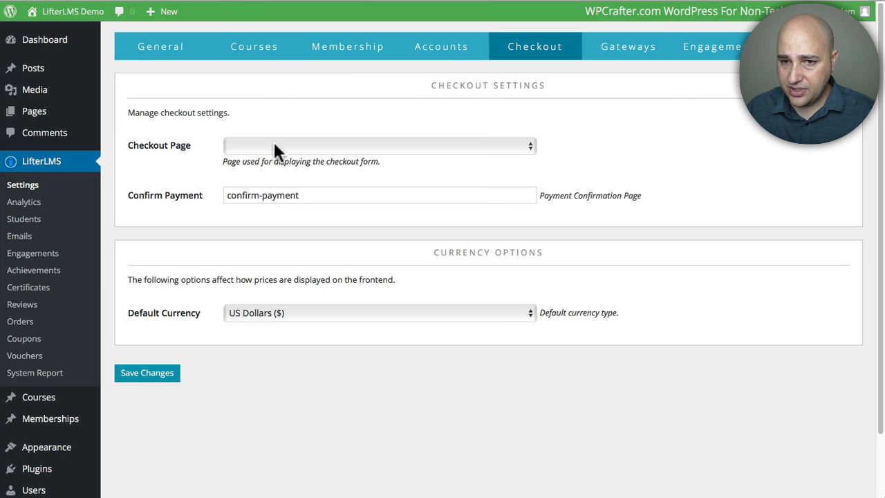
# - Set the Checkout Page to Purchase, keep US Dollars ($) as the default currency, and save the checkout settings
pyautogui.click(277, 146)
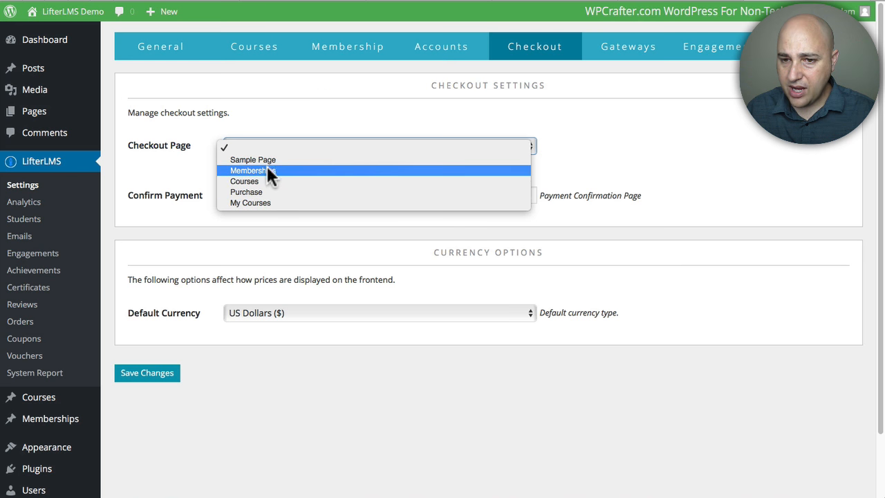
pyautogui.click(263, 191)
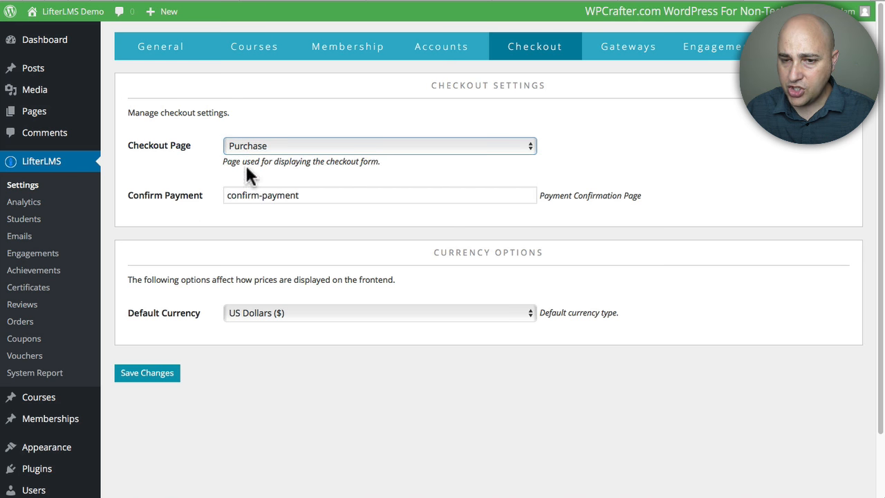
pyautogui.click(208, 155)
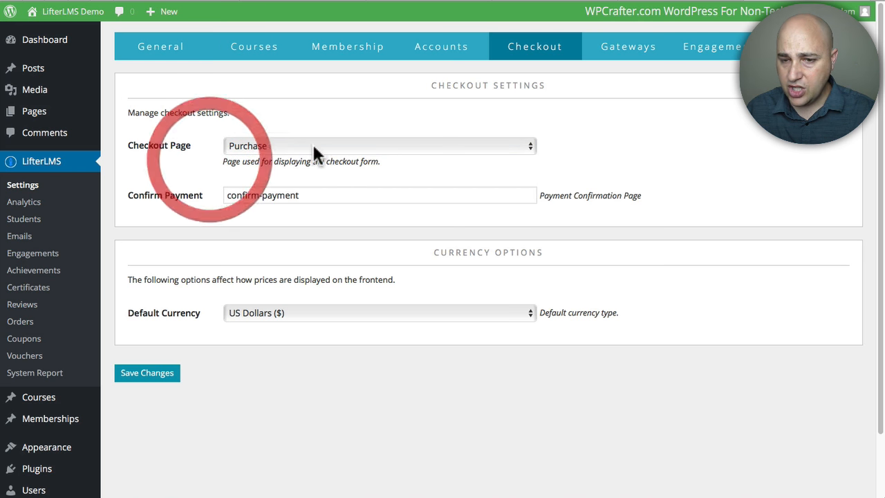
pyautogui.scroll(-2, 204, 169)
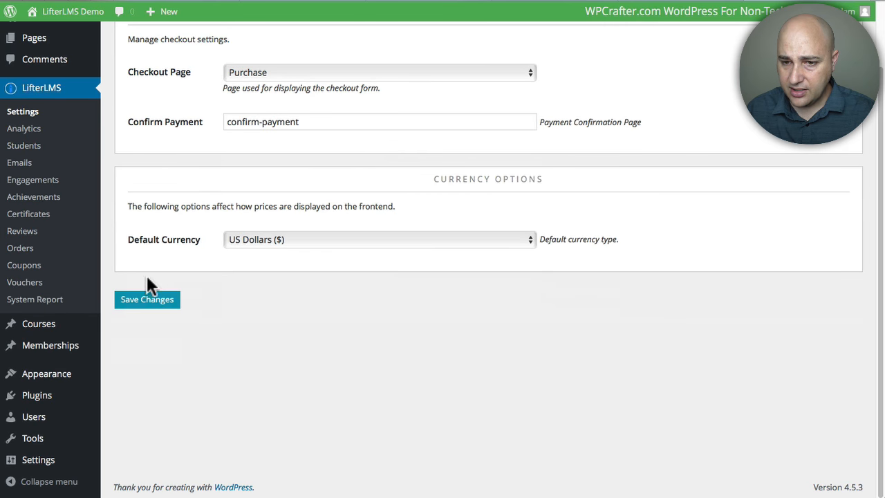
pyautogui.click(302, 242)
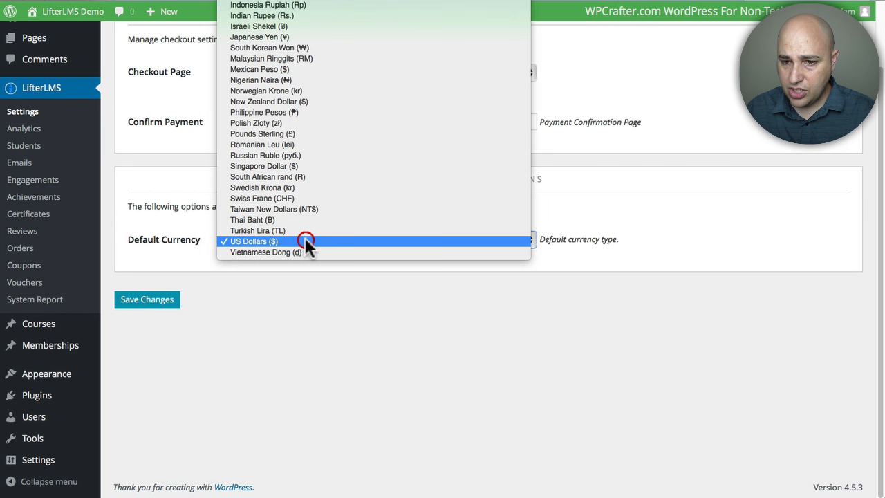
pyautogui.click(458, 301)
pyautogui.click(132, 300)
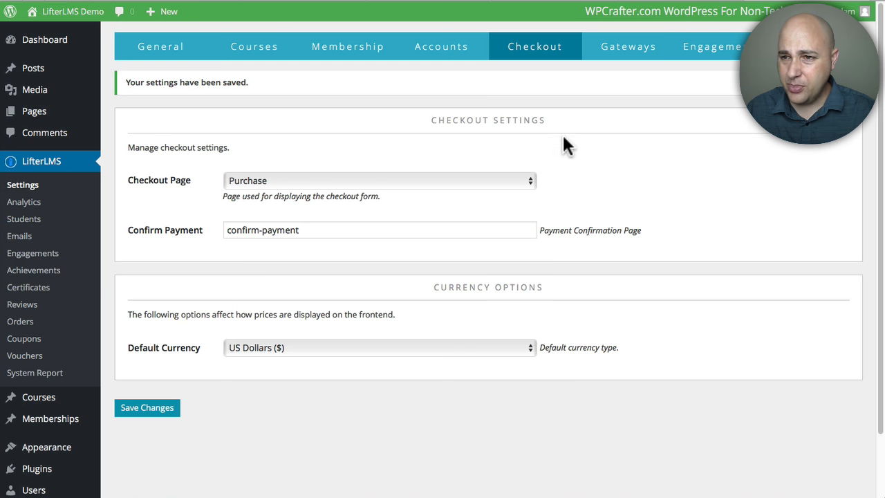
# - Examine the PayPal gateway options and API fields, and the email and certificate settings under Engagements
pyautogui.click(629, 44)
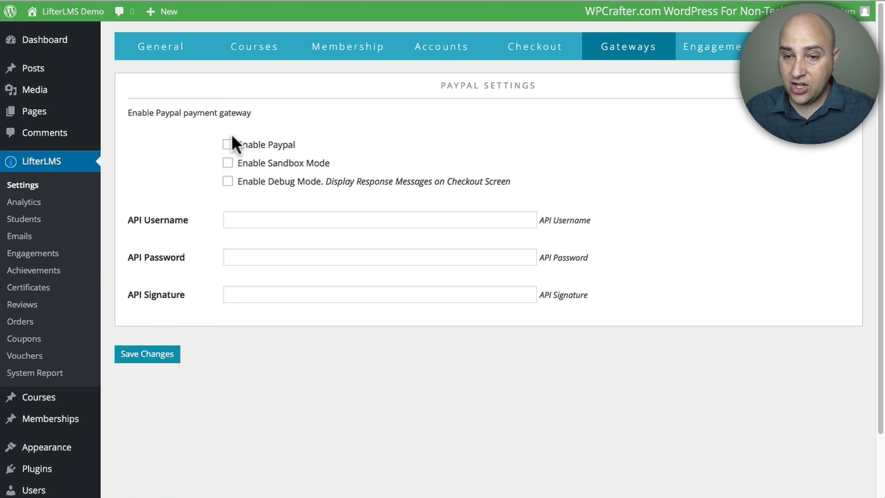
pyautogui.moveTo(123, 214); pyautogui.dragTo(187, 212)
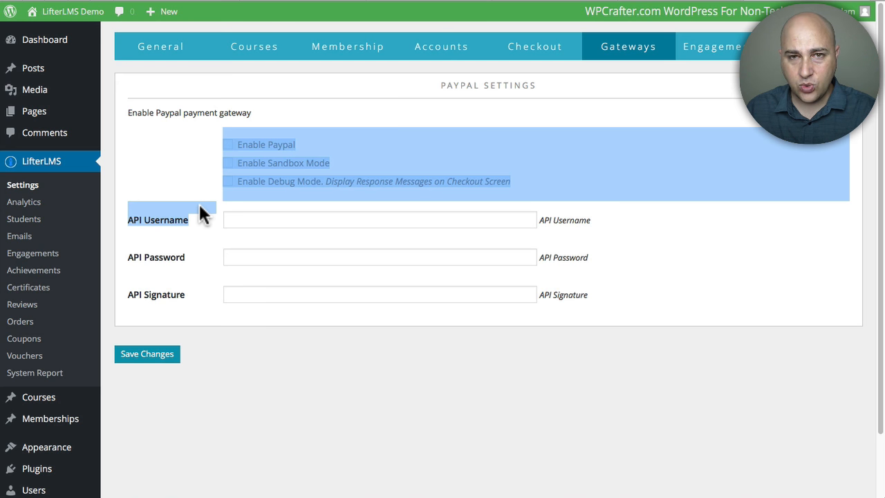
pyautogui.click(316, 221)
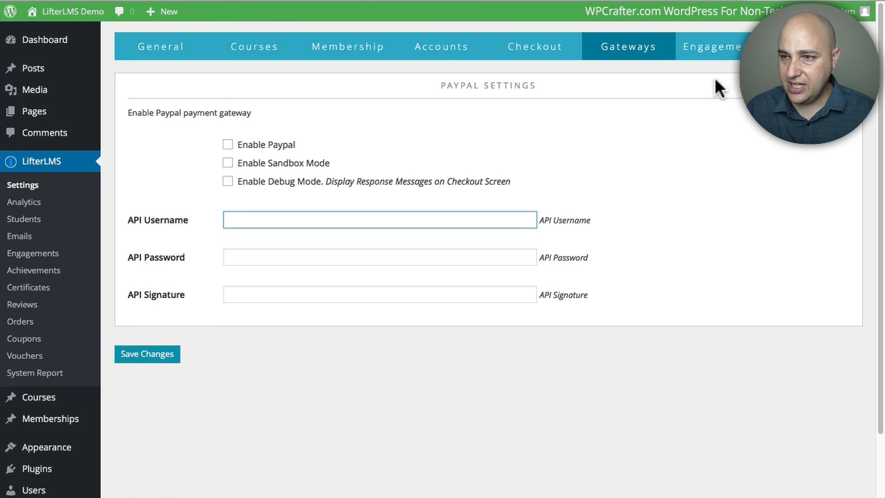
pyautogui.click(719, 50)
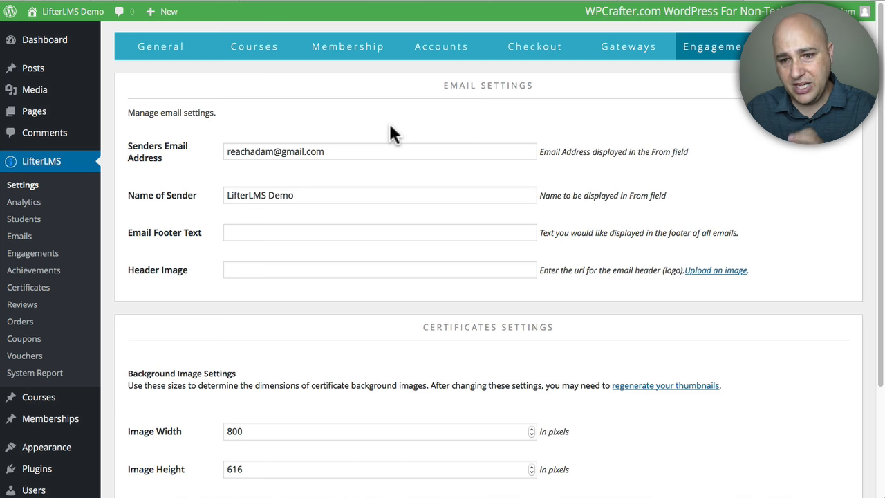
pyautogui.scroll(-3, 394, 132)
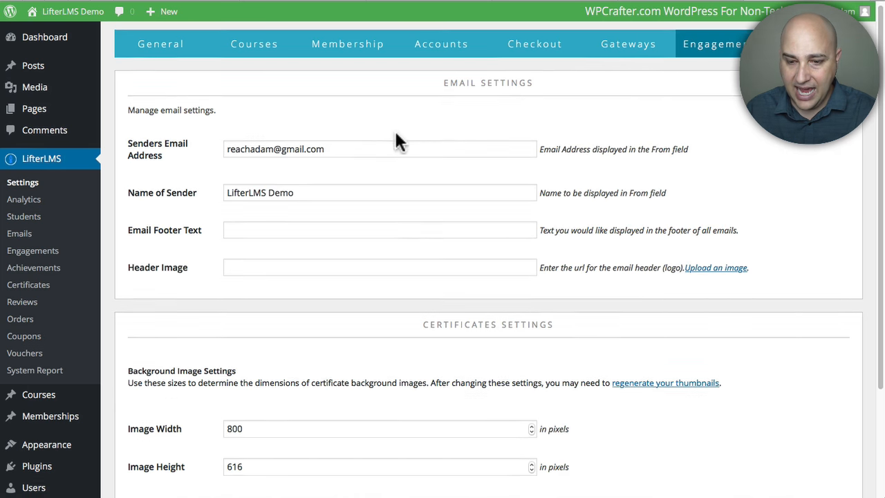
pyautogui.scroll(3, 505, 250)
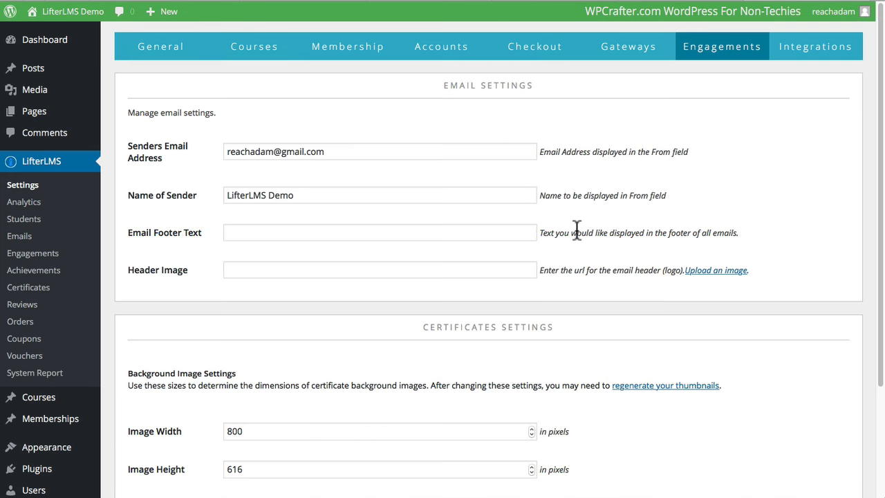
# - View the BuddyPress and WooCommerce integration settings and the list of LifterLMS emails
pyautogui.click(801, 47)
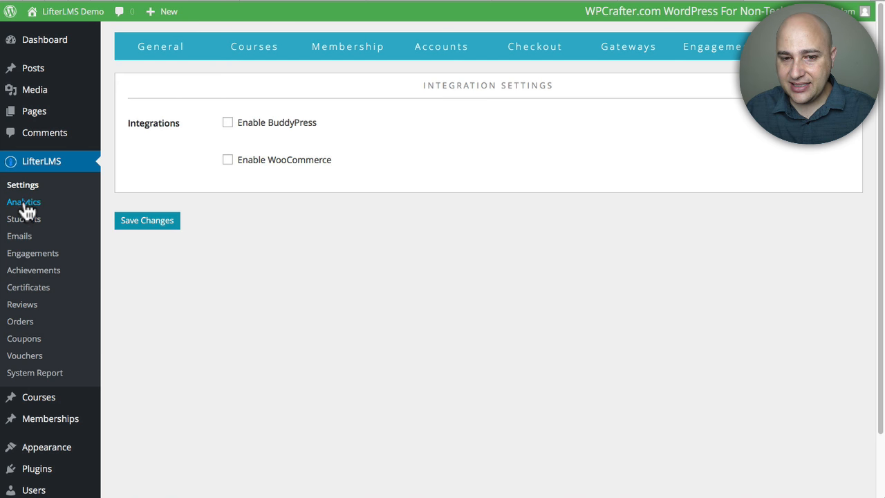
pyautogui.scroll(-1, 26, 207)
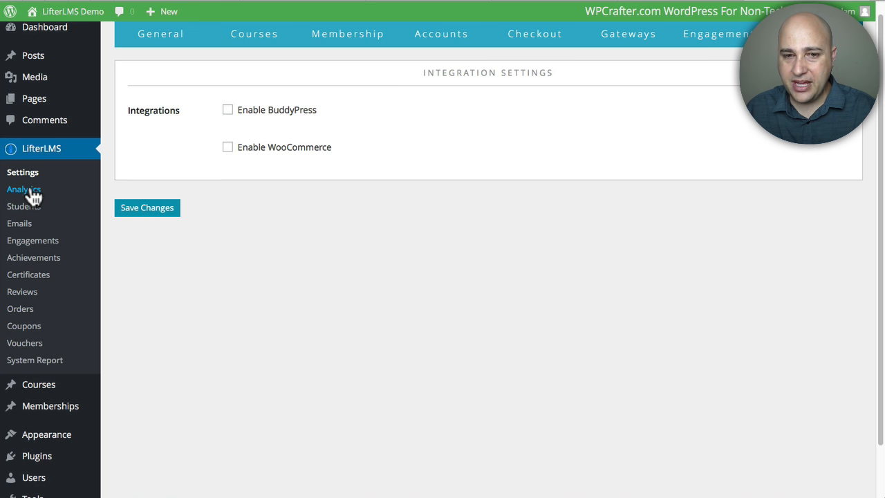
pyautogui.scroll(-1, 33, 199)
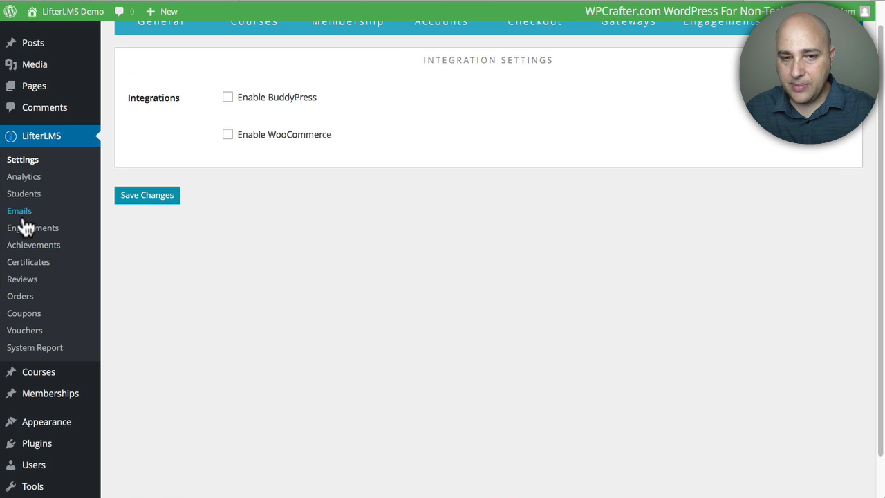
pyautogui.click(25, 213)
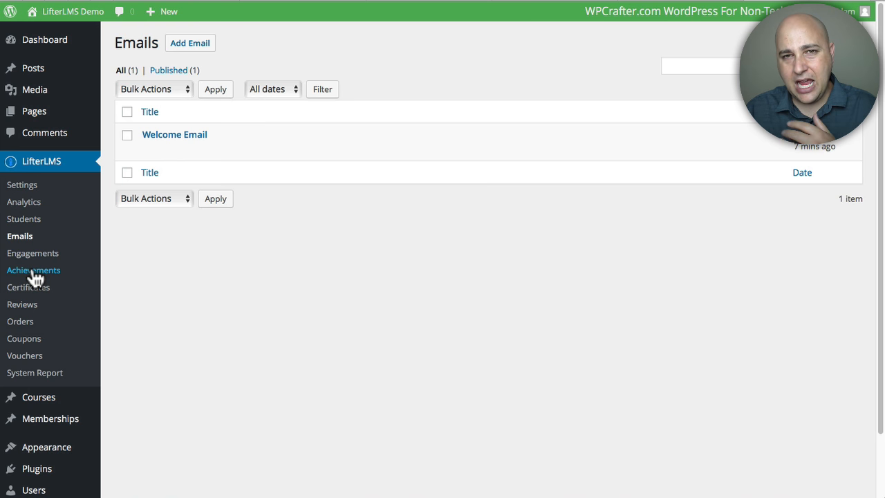
pyautogui.scroll(-3, 38, 273)
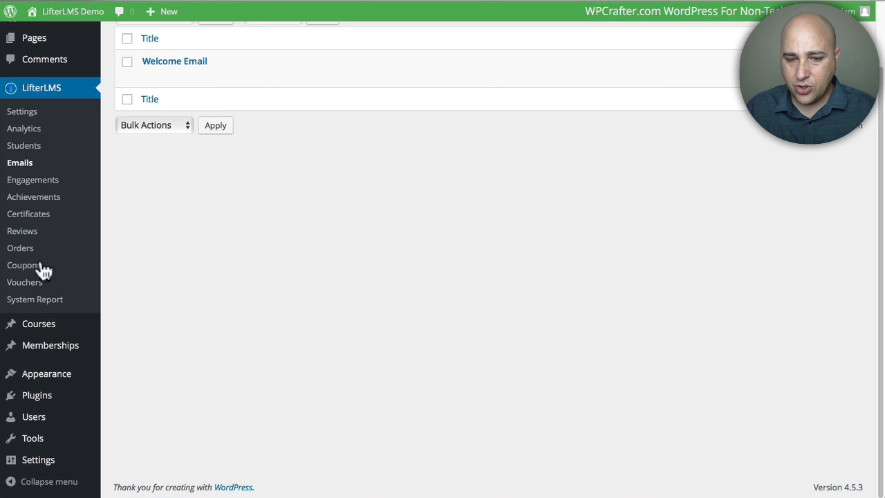
# - Create a new LifterLMS course titled My First Course
pyautogui.moveTo(40, 333)
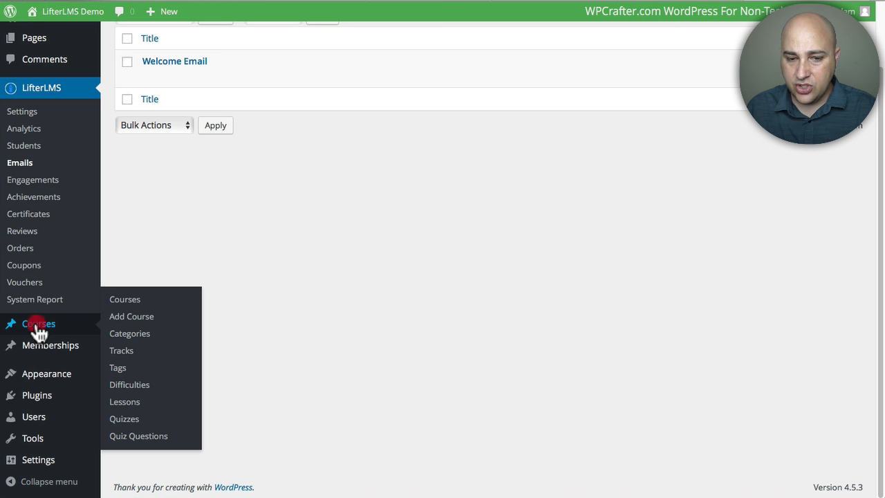
pyautogui.click(39, 333)
pyautogui.click(202, 47)
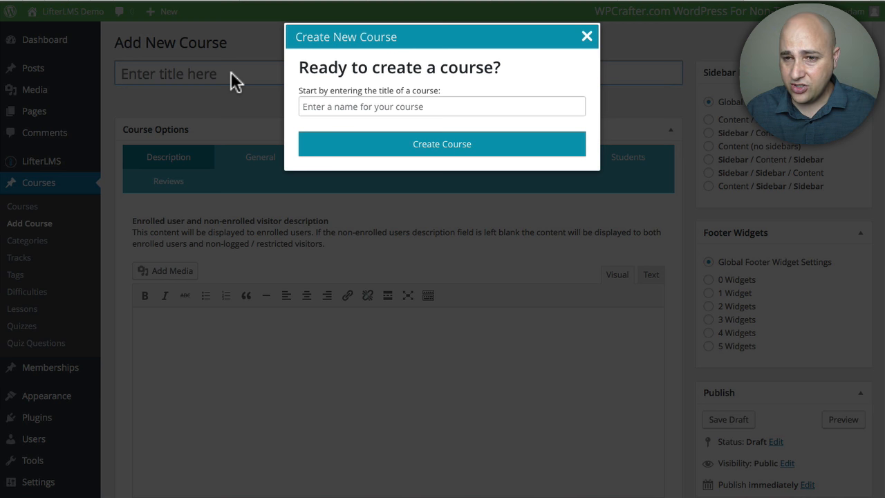
pyautogui.click(372, 106)
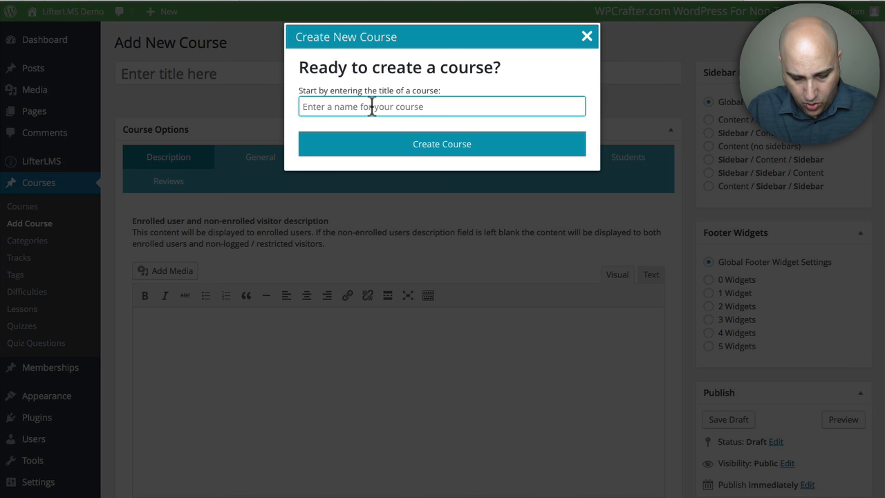
pyautogui.write('My Fi')
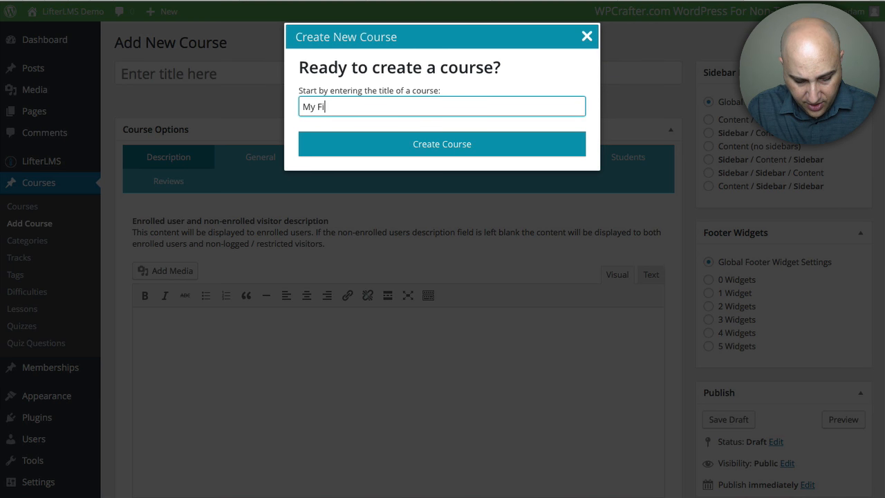
pyautogui.write('rst Course')
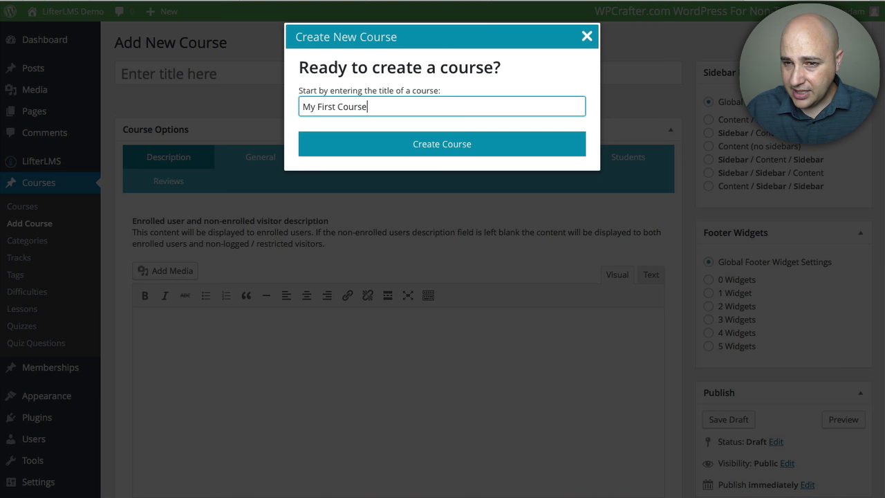
pyautogui.click(435, 147)
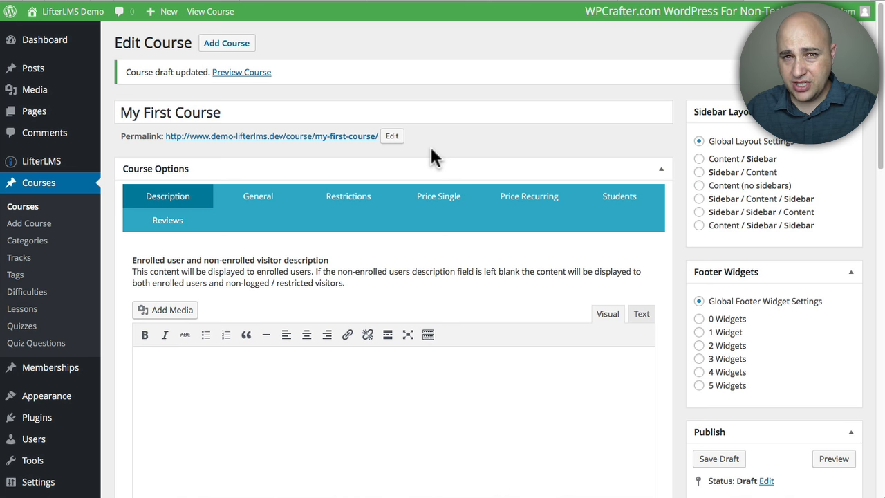
# - Examine the course's enrolled and non-enrolled visitor description and the Restricted Access Description fields
pyautogui.scroll(-4, 430, 144)
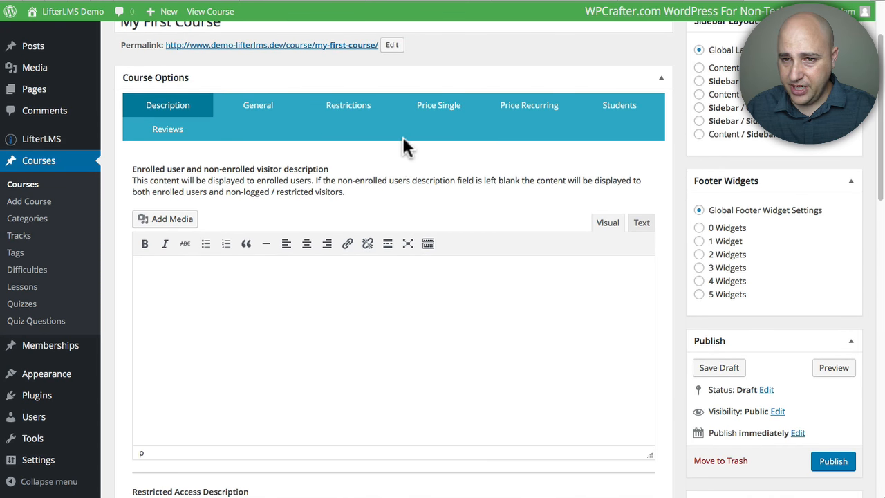
pyautogui.scroll(-1, 297, 209)
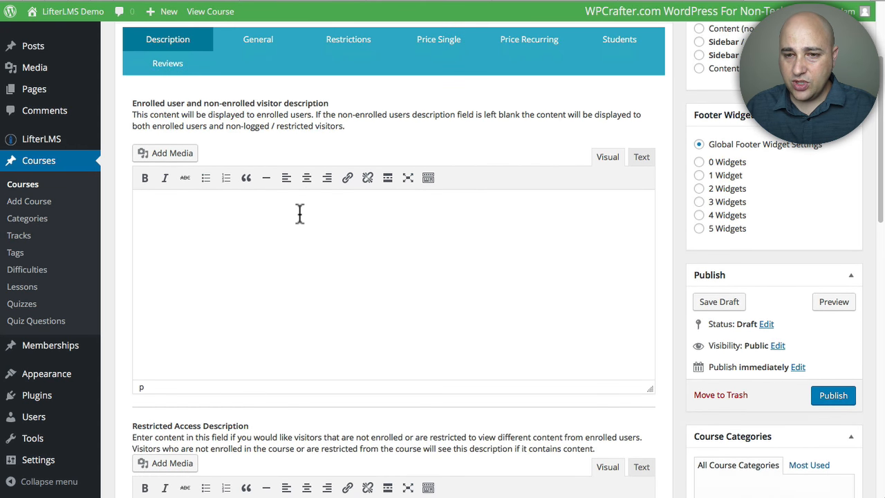
pyautogui.scroll(-5, 327, 241)
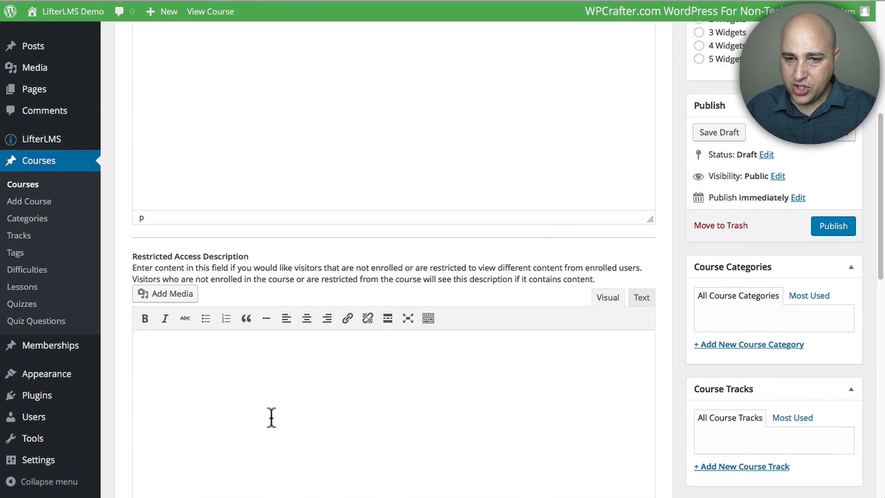
pyautogui.click(235, 364)
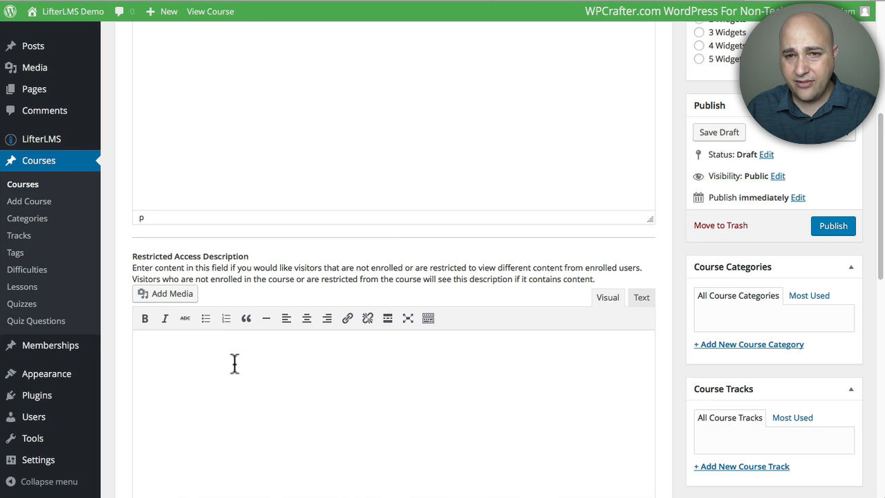
pyautogui.scroll(2, 235, 364)
pyautogui.click(270, 168)
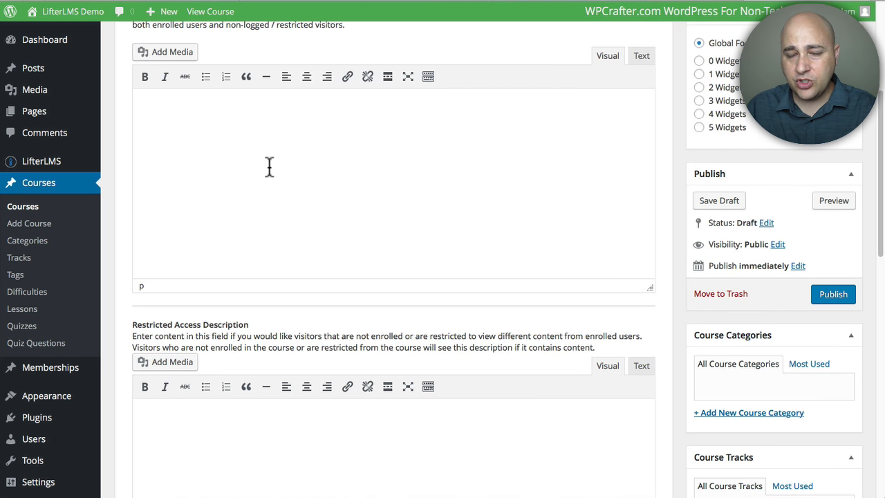
pyautogui.scroll(-5, 274, 182)
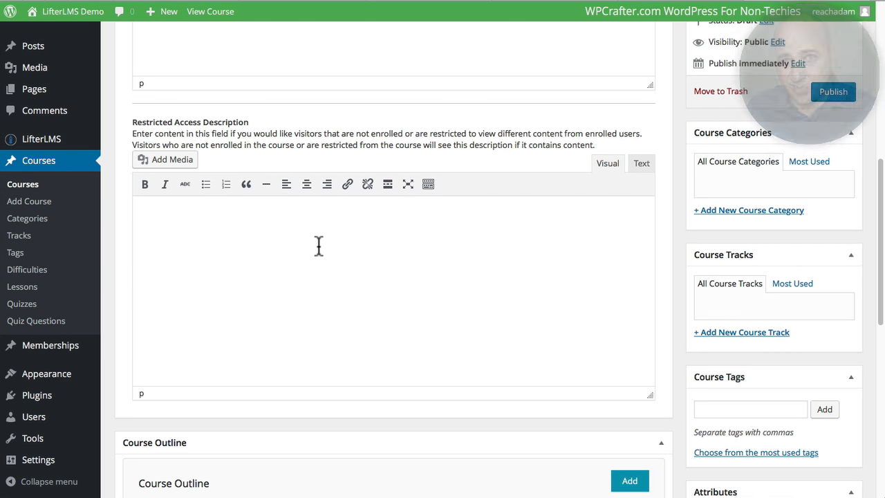
pyautogui.scroll(4, 352, 267)
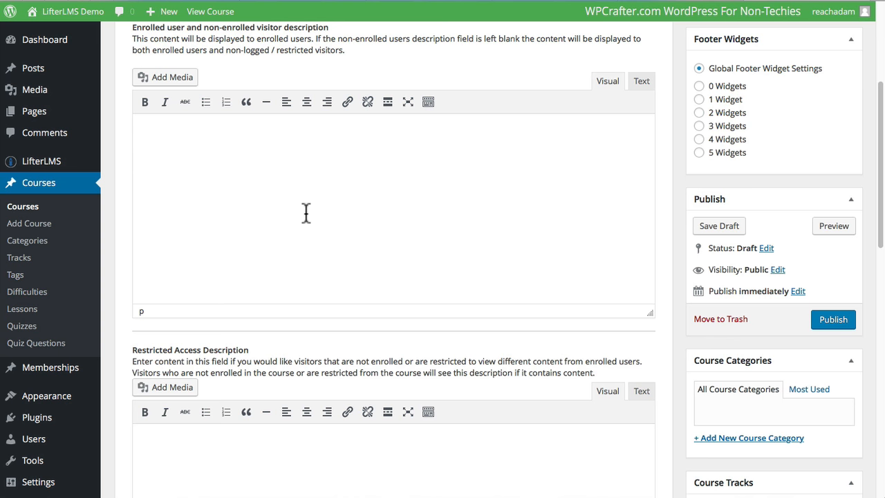
pyautogui.scroll(4, 306, 213)
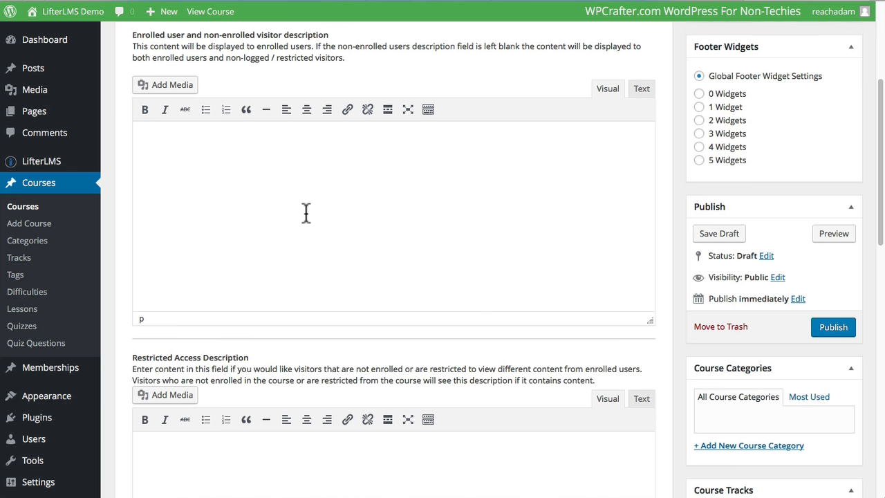
# - View the course's general options for length, difficulty, video and audio, and its enrollment restrictions
pyautogui.click(261, 117)
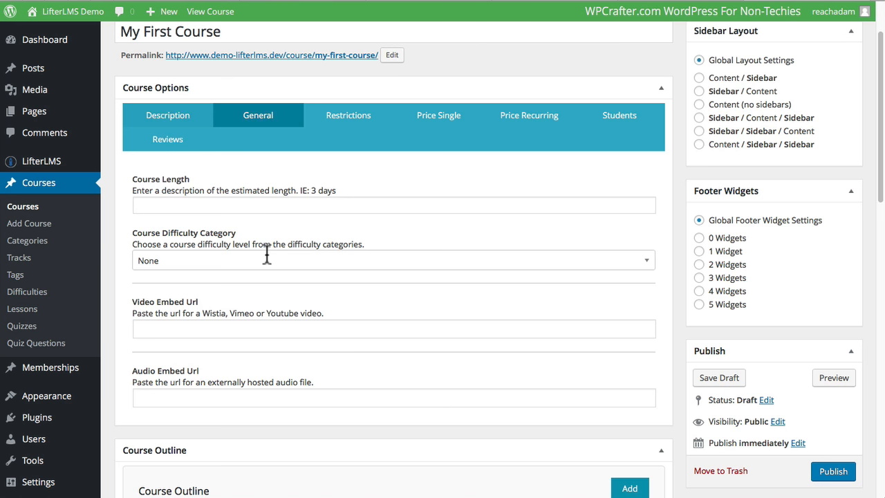
pyautogui.scroll(-1, 266, 254)
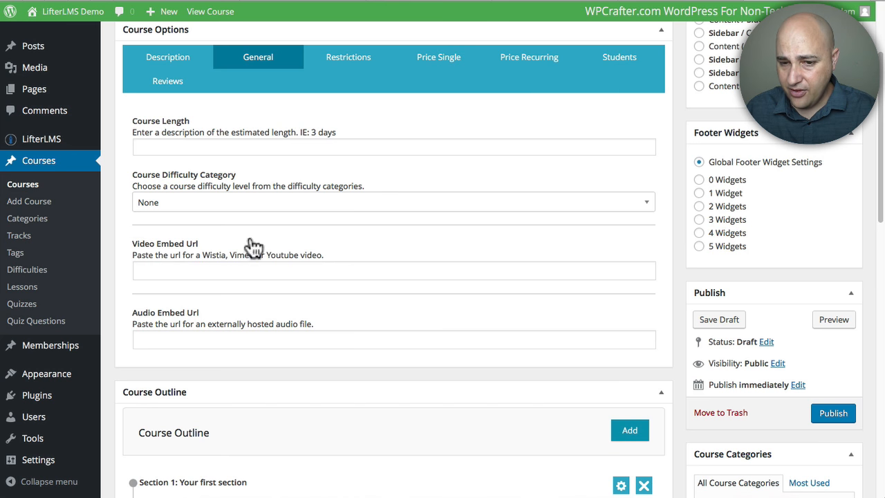
pyautogui.click(349, 60)
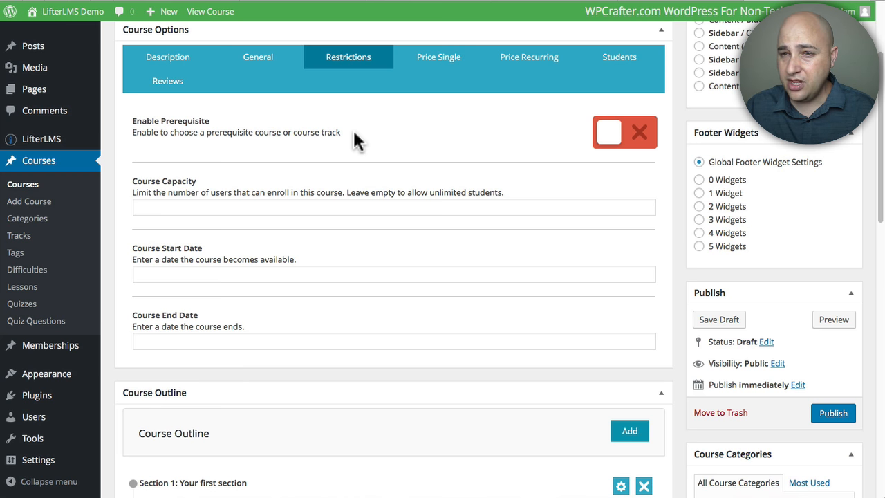
# - Set the course's Single Payment Price to 47 dollars
pyautogui.click(447, 61)
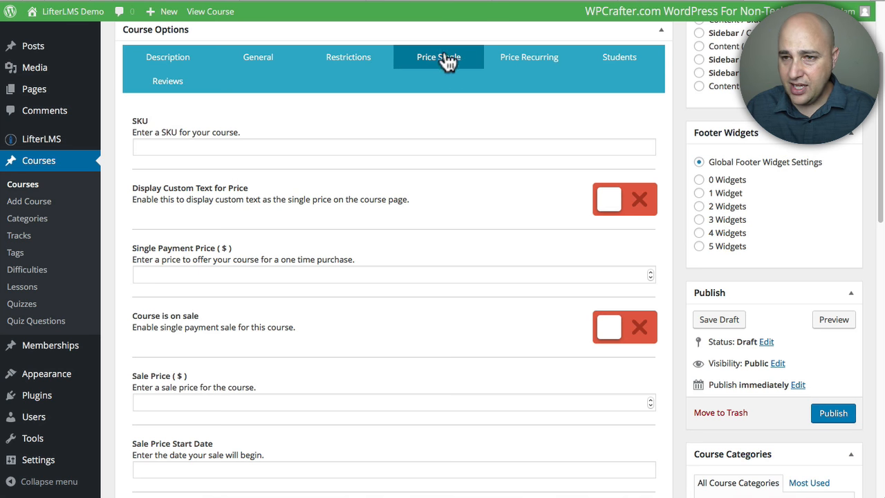
pyautogui.scroll(-1, 416, 96)
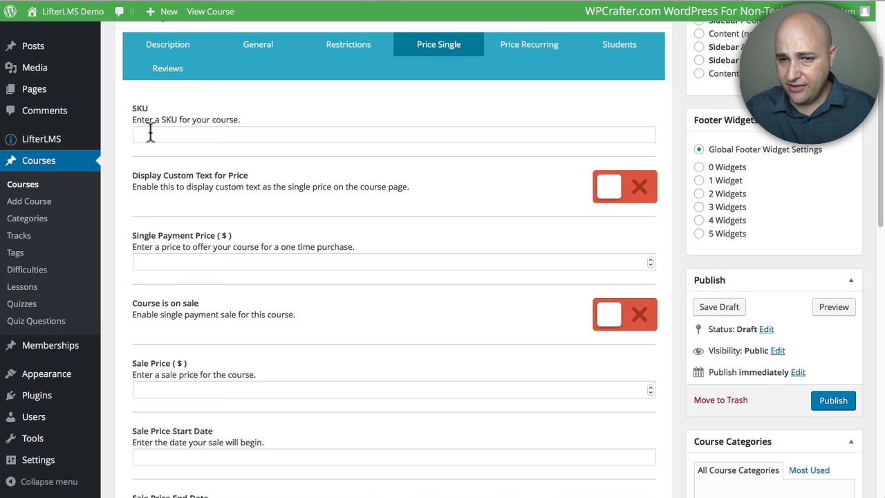
pyautogui.scroll(-1, 179, 146)
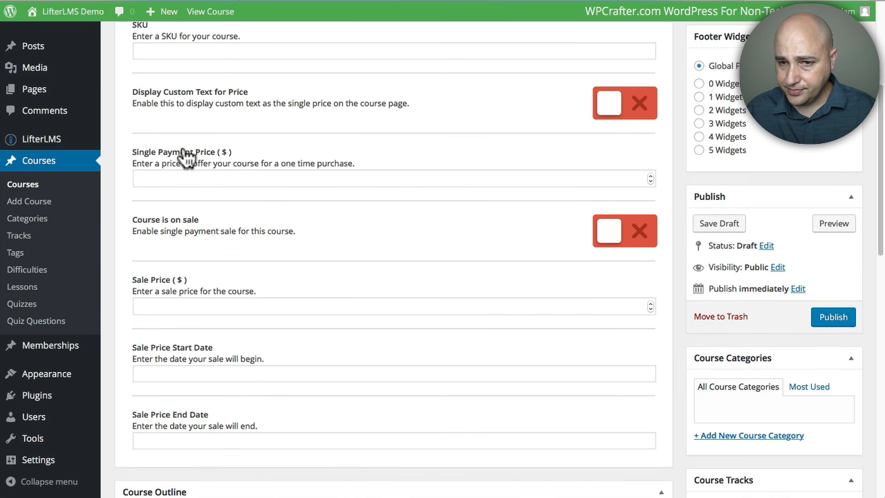
pyautogui.click(158, 178)
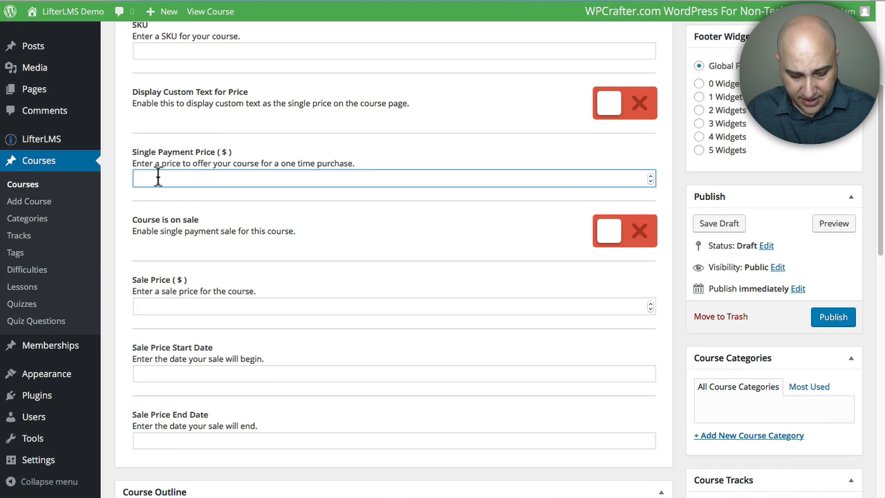
pyautogui.write('4')
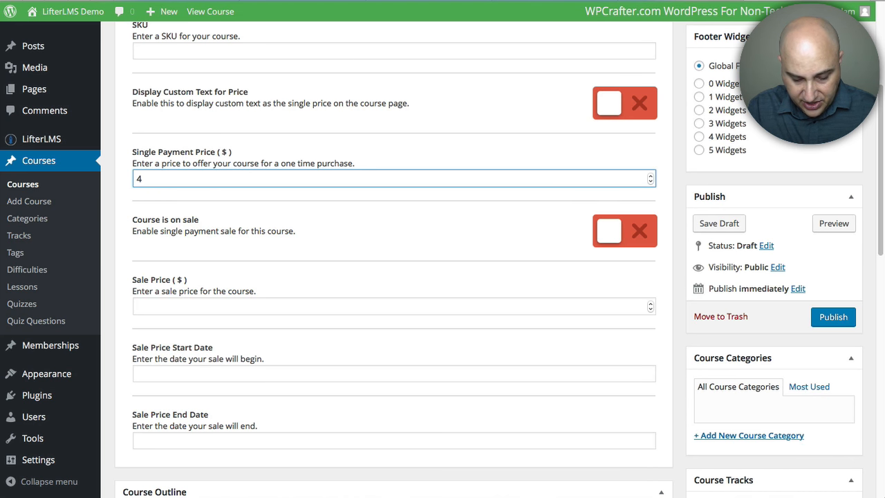
pyautogui.write('7')
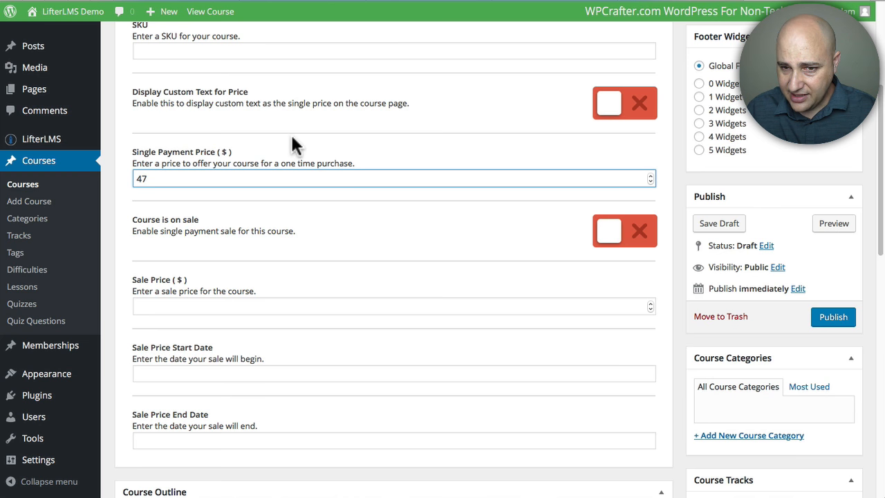
# - Switch the course's single payment sale on and back off, and view the sale price and date fields
pyautogui.scroll(-2, 292, 140)
pyautogui.click(305, 159)
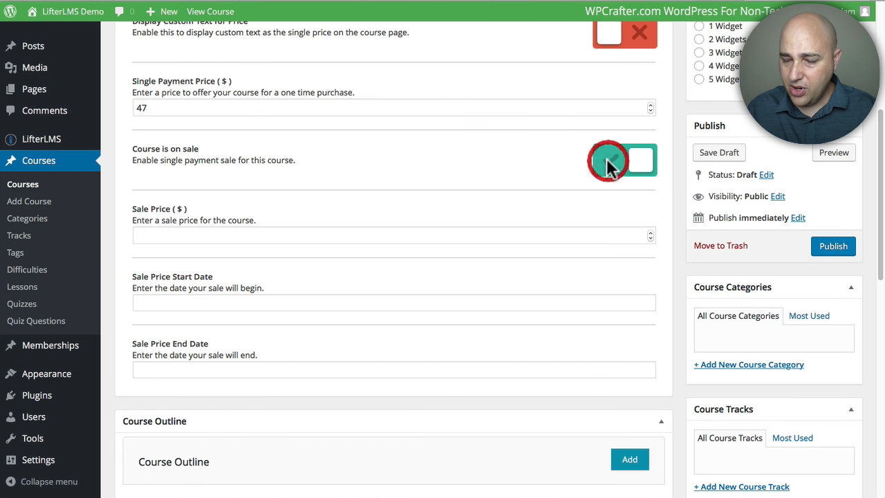
pyautogui.click(631, 158)
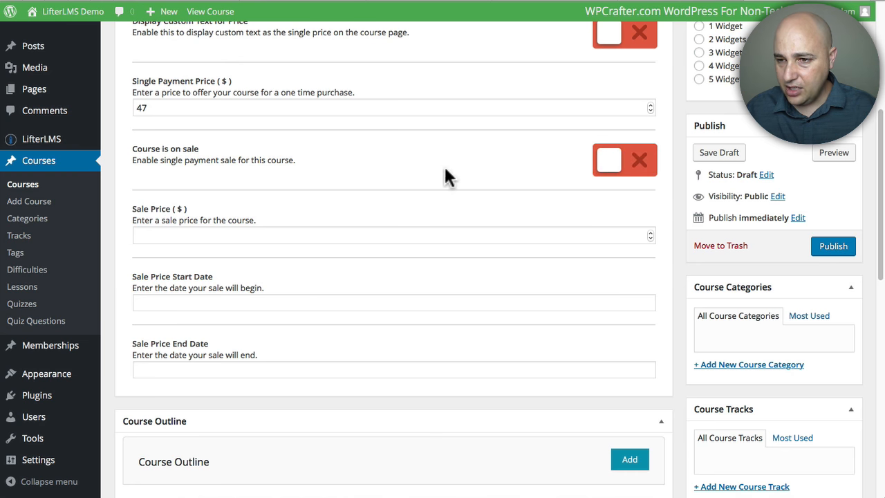
pyautogui.scroll(-2, 373, 165)
pyautogui.scroll(-3, 325, 149)
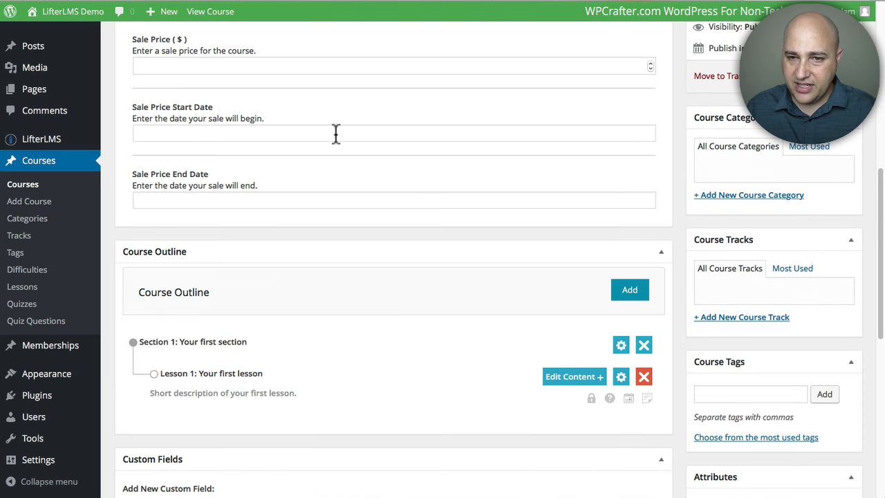
pyautogui.scroll(5, 367, 148)
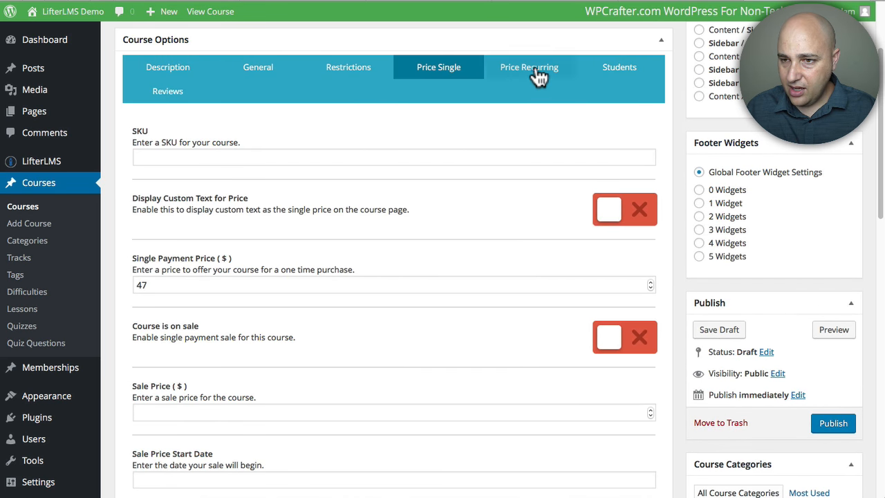
# - Examine the course's recurring payment options, the adding and removing of students, and the review settings
pyautogui.click(536, 73)
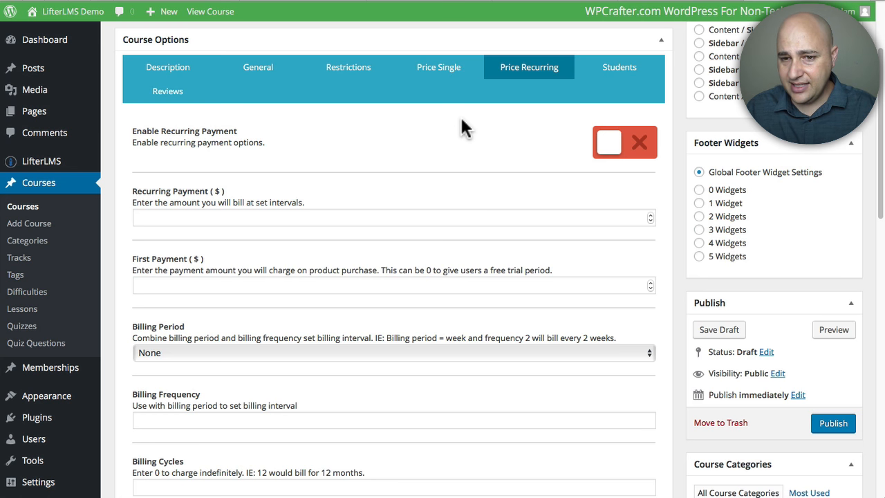
pyautogui.scroll(-3, 415, 263)
pyautogui.scroll(5, 401, 260)
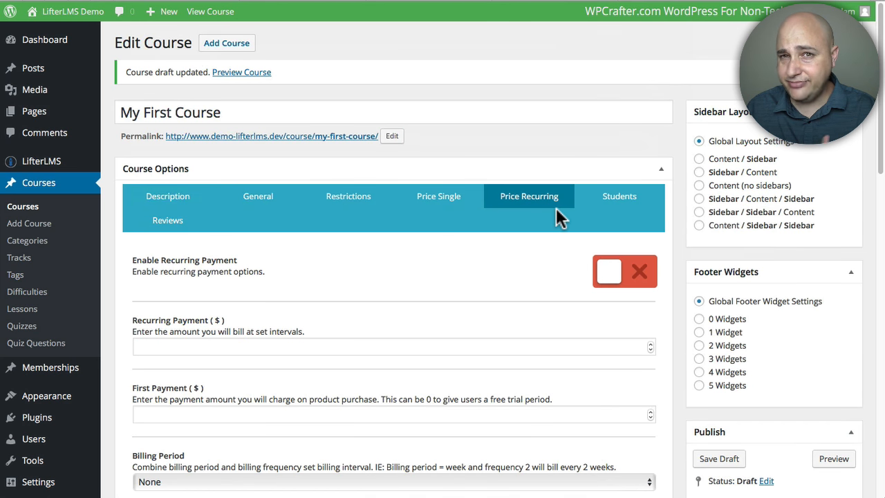
pyautogui.click(625, 203)
pyautogui.scroll(-1, 463, 254)
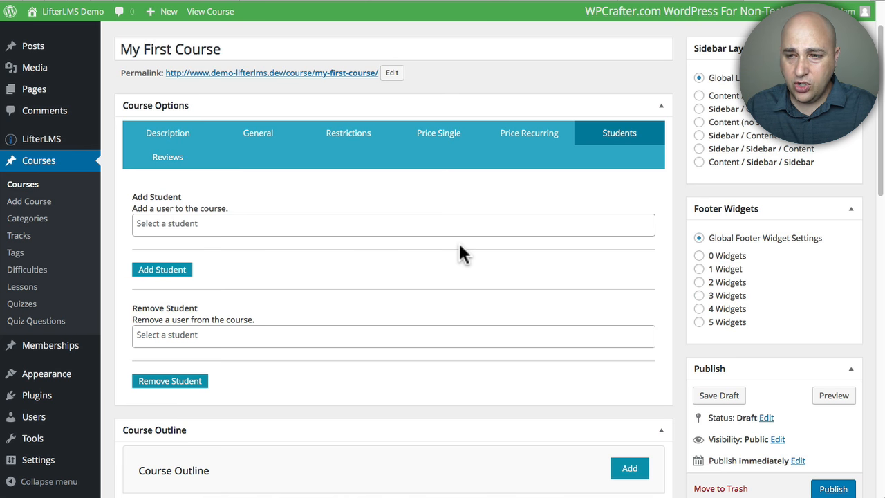
pyautogui.click(175, 163)
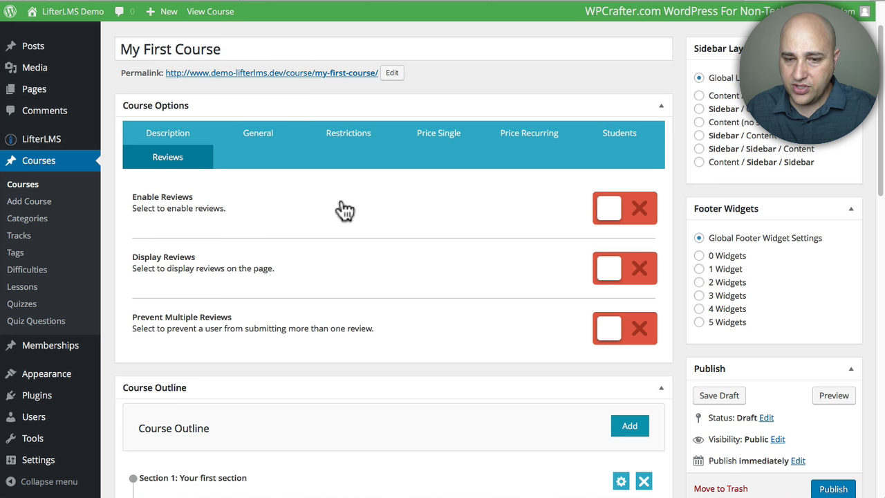
pyautogui.scroll(-1, 344, 211)
pyautogui.scroll(2, 377, 200)
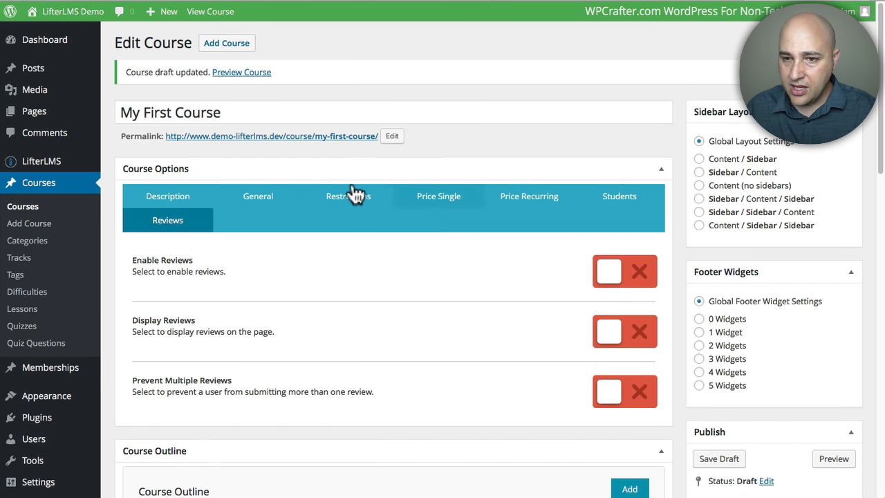
# - Rename Section 1 in the course outline to Getting Started
pyautogui.click(170, 198)
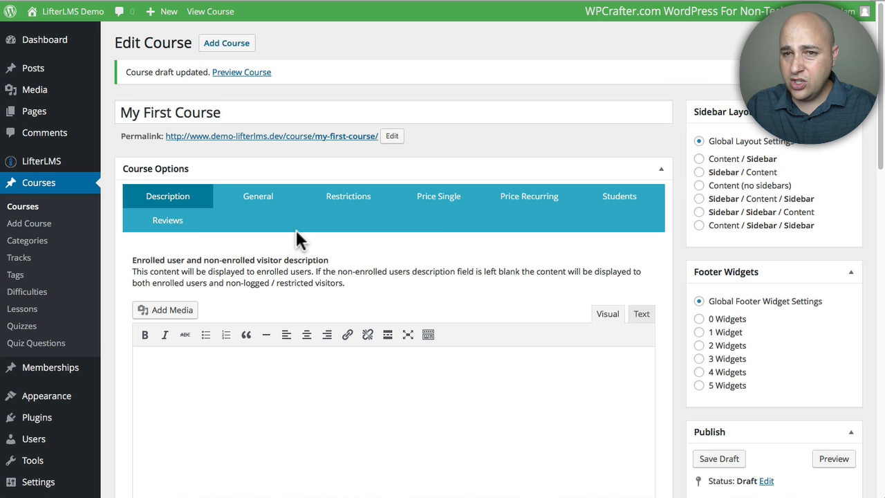
pyautogui.scroll(-5, 296, 232)
pyautogui.scroll(-10, 295, 230)
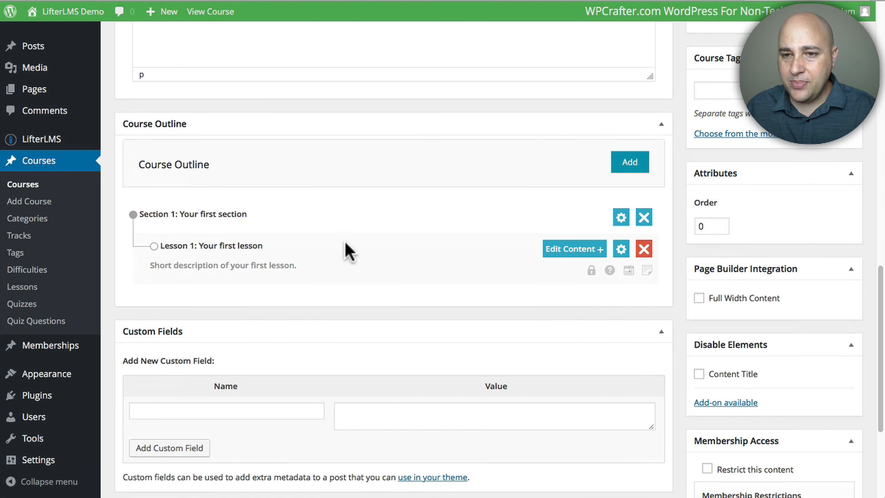
pyautogui.scroll(-1, 421, 243)
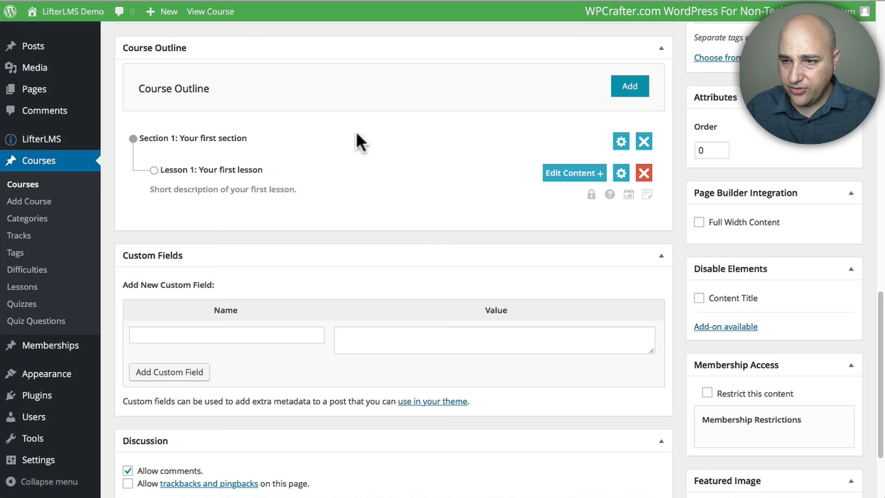
pyautogui.click(621, 142)
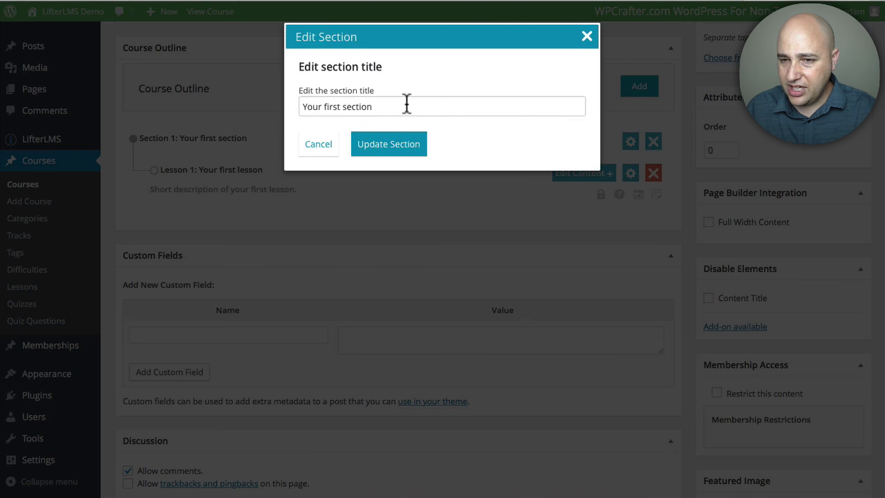
pyautogui.moveTo(393, 109); pyautogui.dragTo(283, 107)
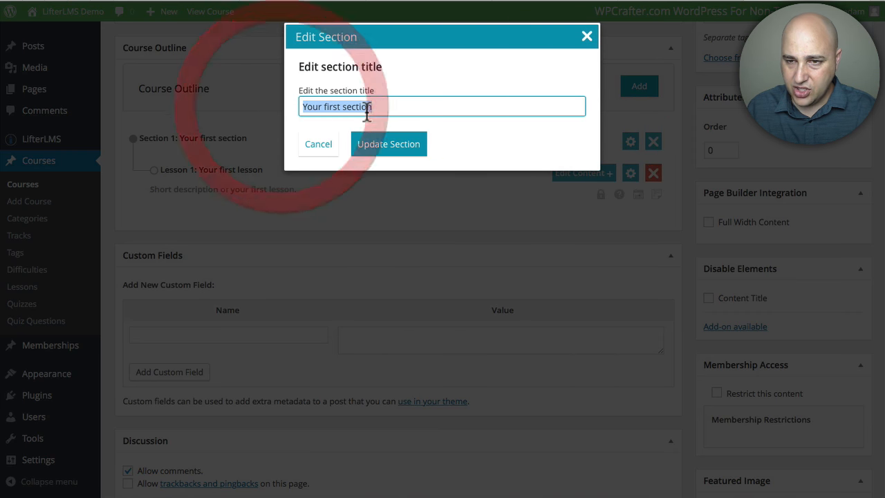
pyautogui.write('Ge')
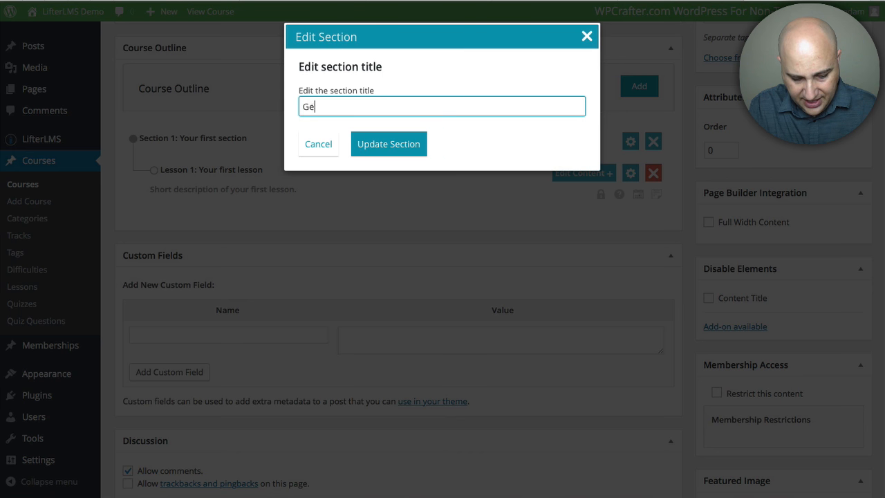
pyautogui.write('tting Started')
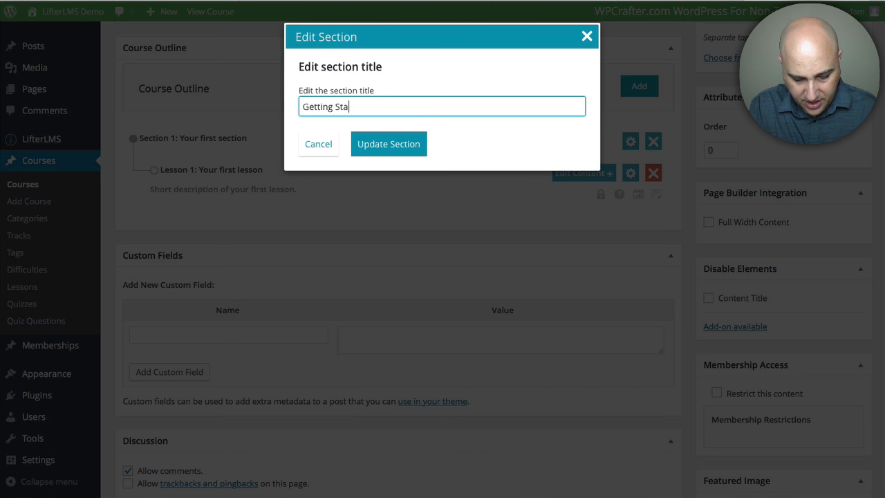
pyautogui.click(406, 146)
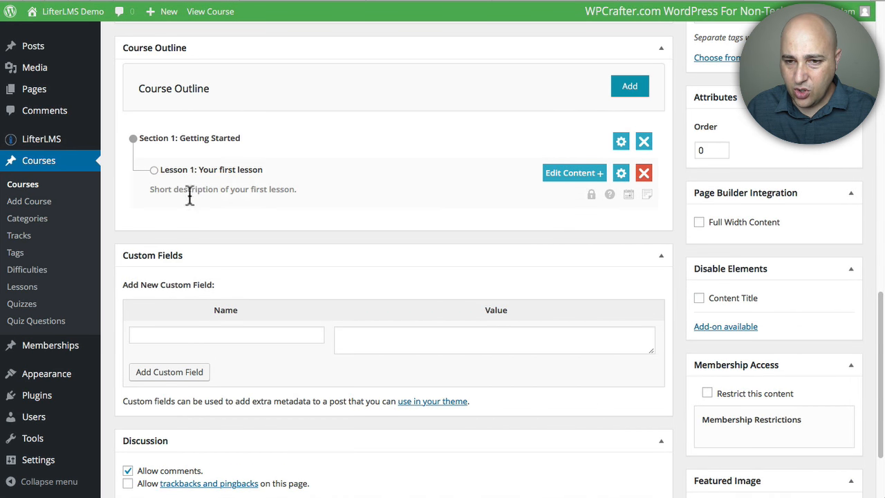
# - Retitle Lesson 1 in the Getting Started section as Buying hosting and clear its short description
pyautogui.click(620, 174)
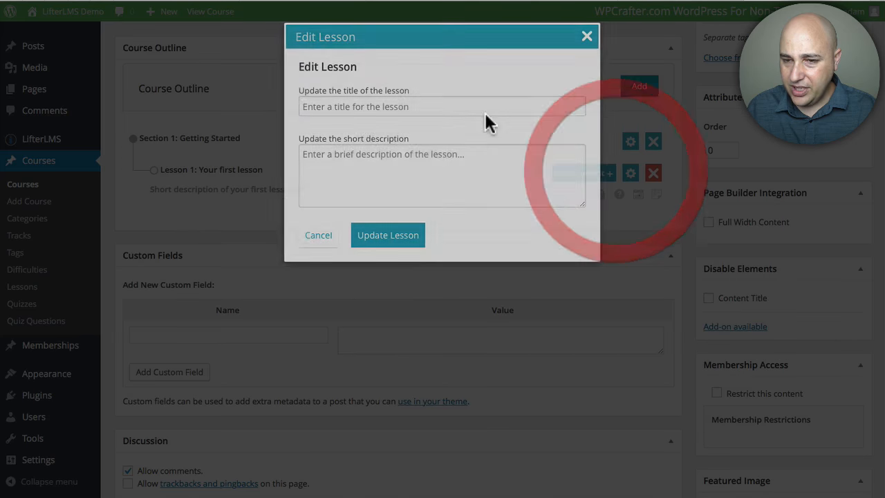
pyautogui.tripleClick(366, 106)
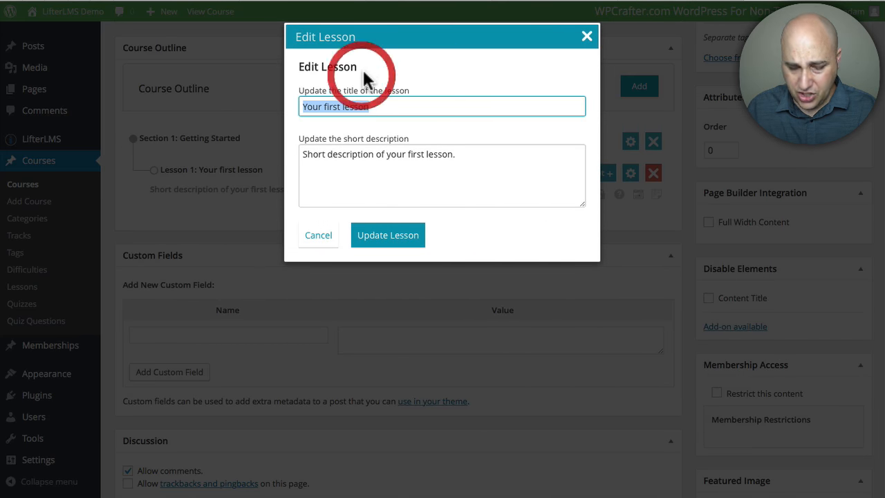
pyautogui.write('Less')
pyautogui.press('BackSpace')
pyautogui.press('BackSpace')
pyautogui.press('BackSpace')
pyautogui.press('BackSpace')
pyautogui.write('Buy')
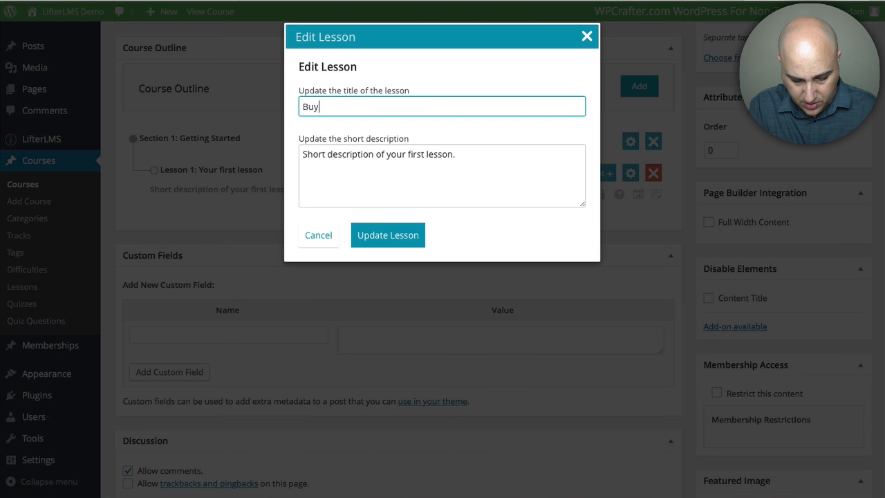
pyautogui.write('ing hosting')
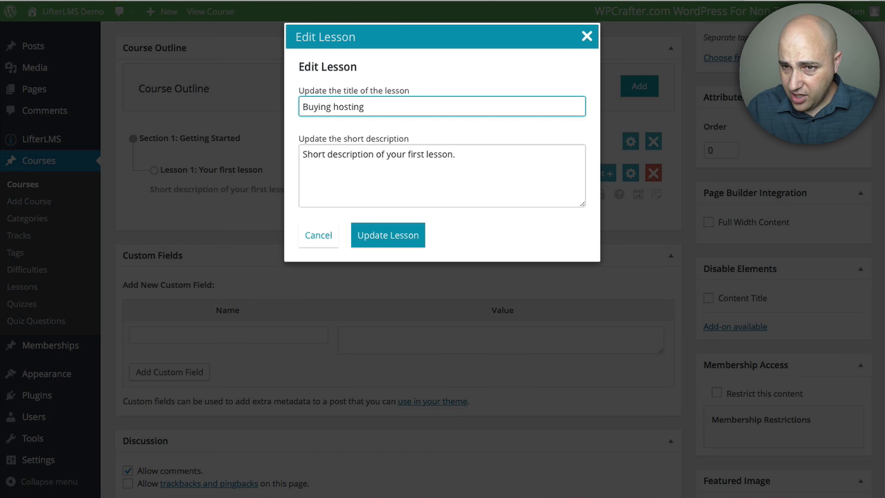
pyautogui.tripleClick(476, 160)
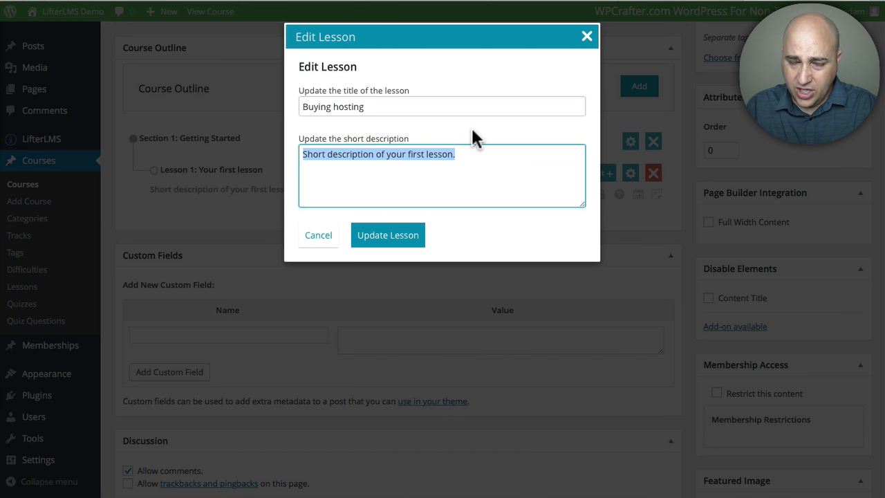
pyautogui.press('BackSpace')
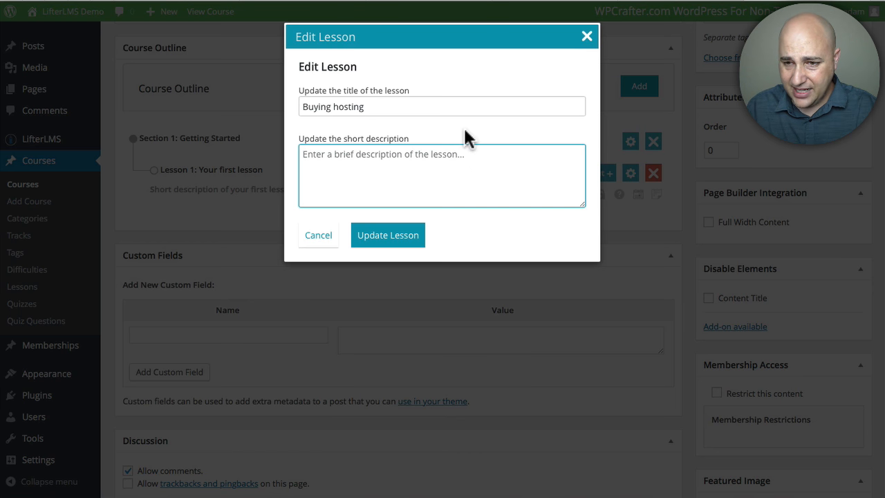
pyautogui.click(391, 233)
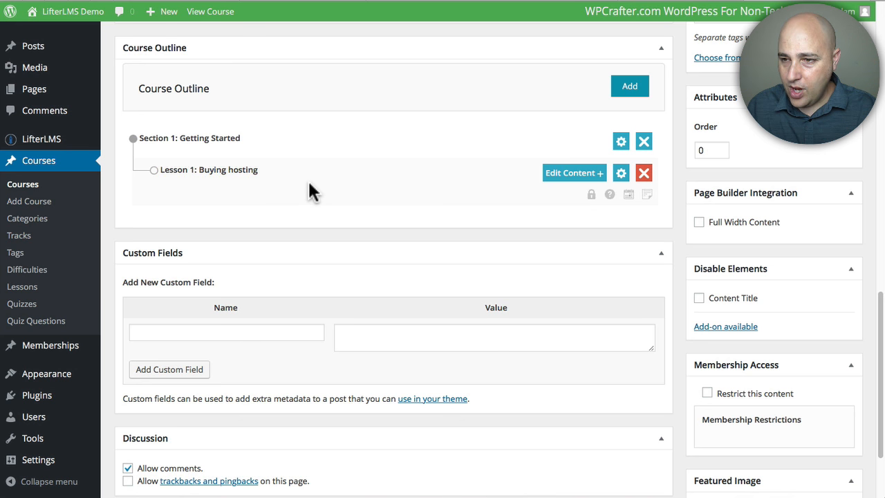
# - Create a new lesson titled Install WordPress in the Getting Started section of the course outline
pyautogui.click(629, 85)
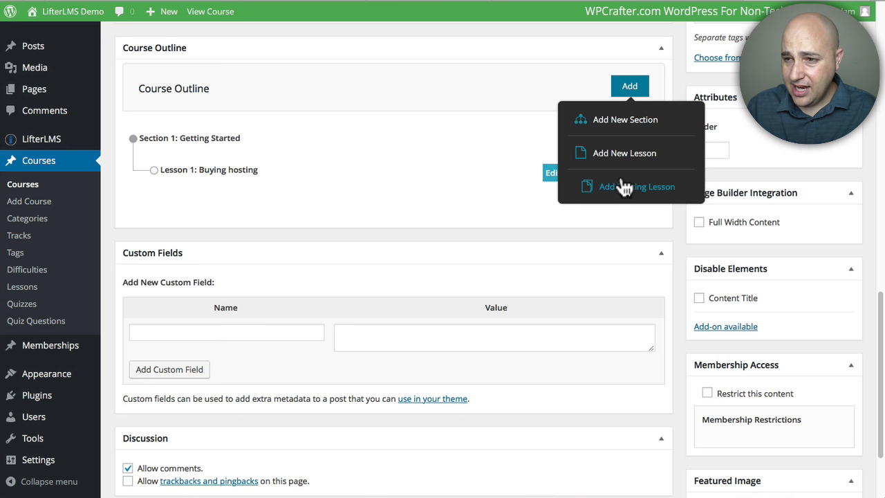
pyautogui.click(614, 153)
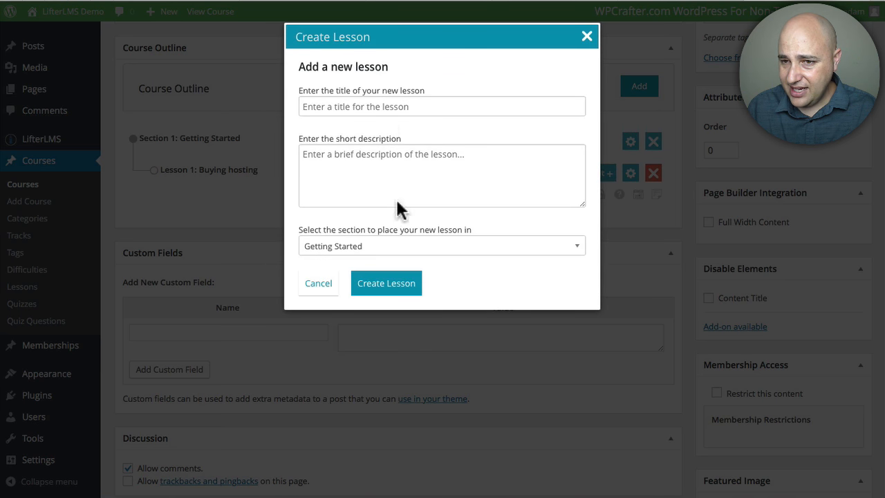
pyautogui.click(423, 105)
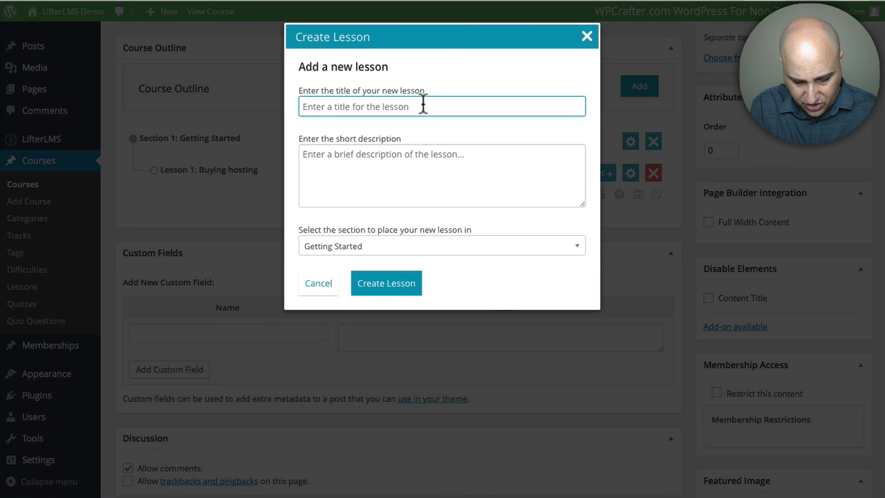
pyautogui.write('Install Wor')
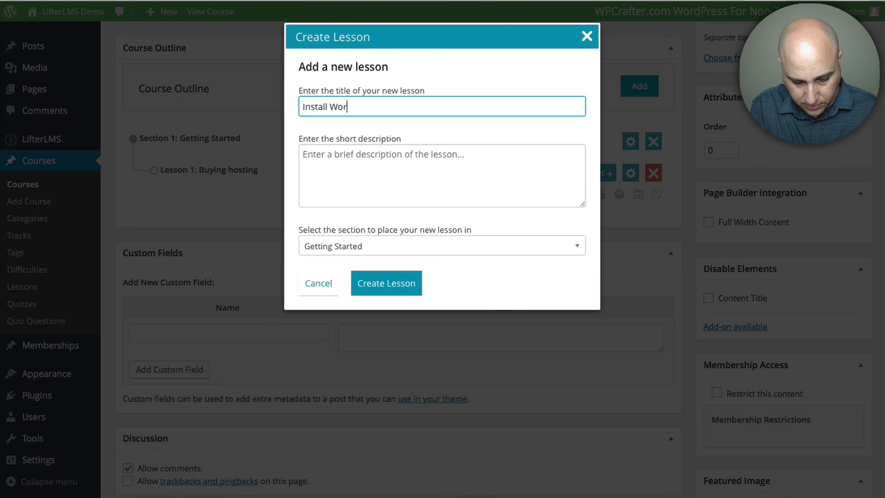
pyautogui.write('dPress')
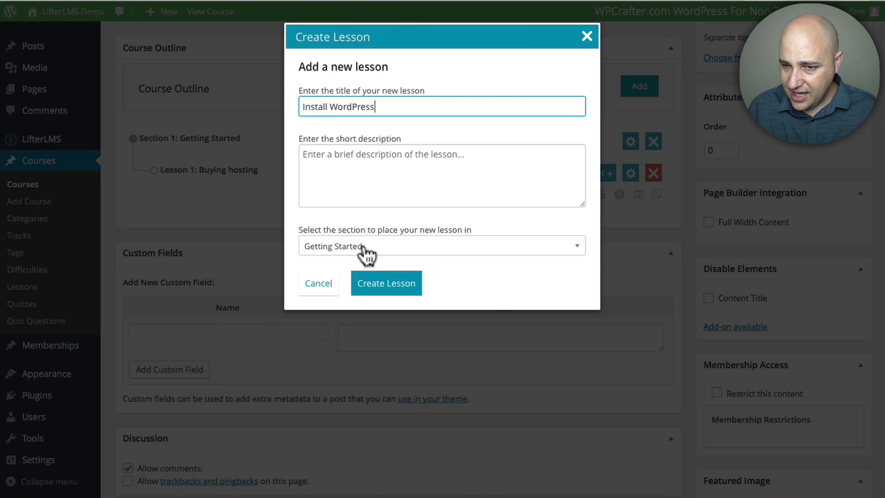
pyautogui.click(391, 246)
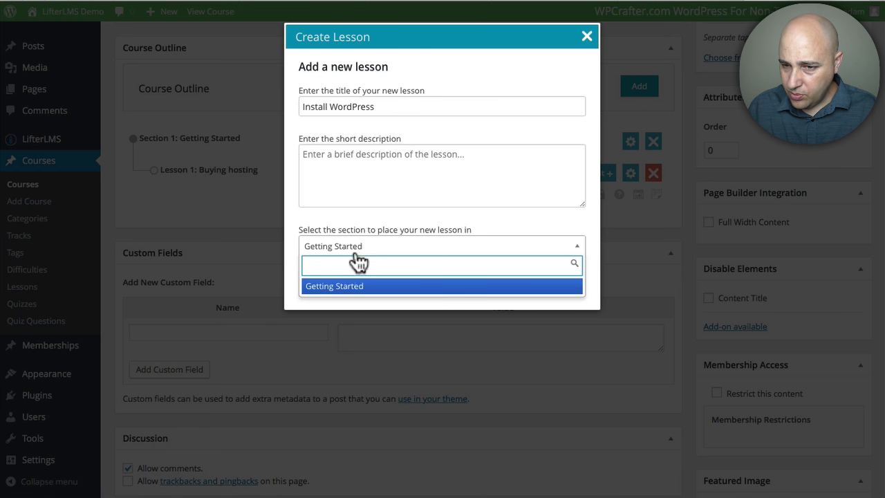
pyautogui.click(377, 287)
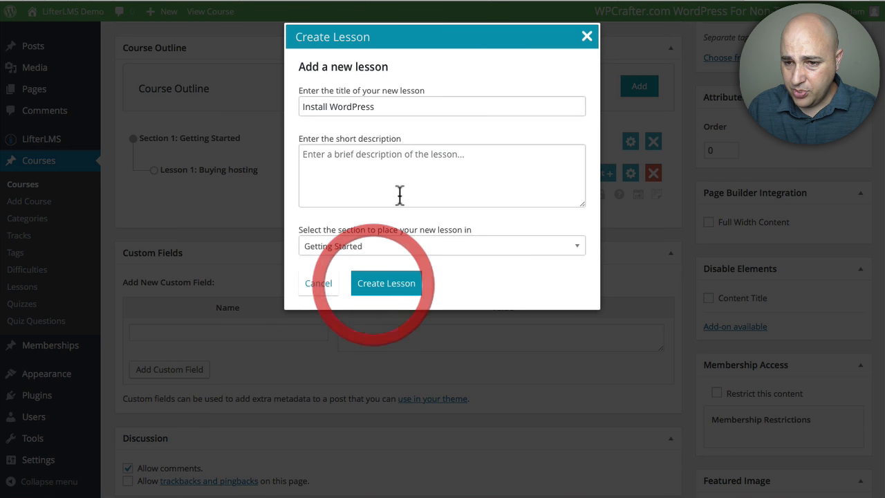
pyautogui.click(385, 280)
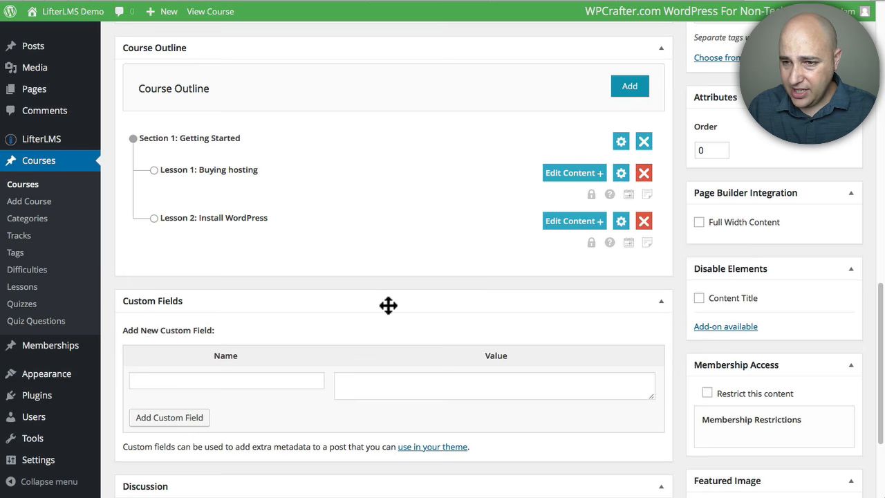
# - Create a new lesson titled Install LifterLMS in the Getting Started section
pyautogui.click(628, 87)
pyautogui.click(619, 153)
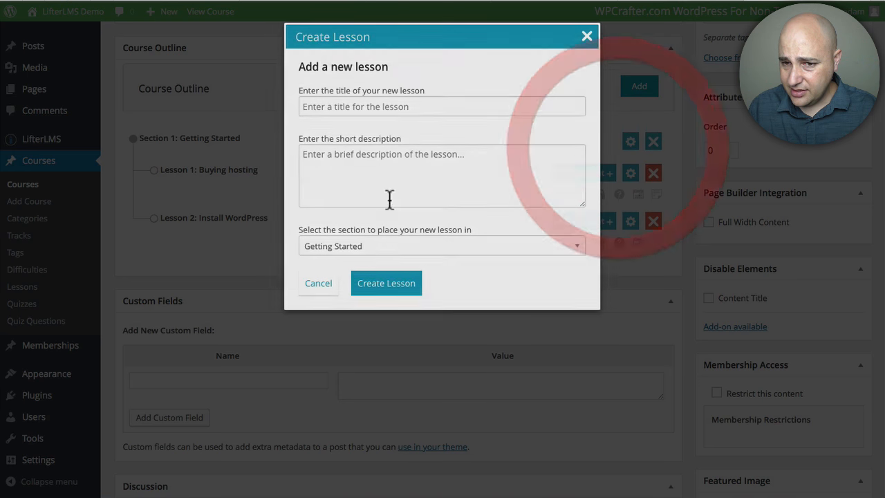
pyautogui.click(344, 108)
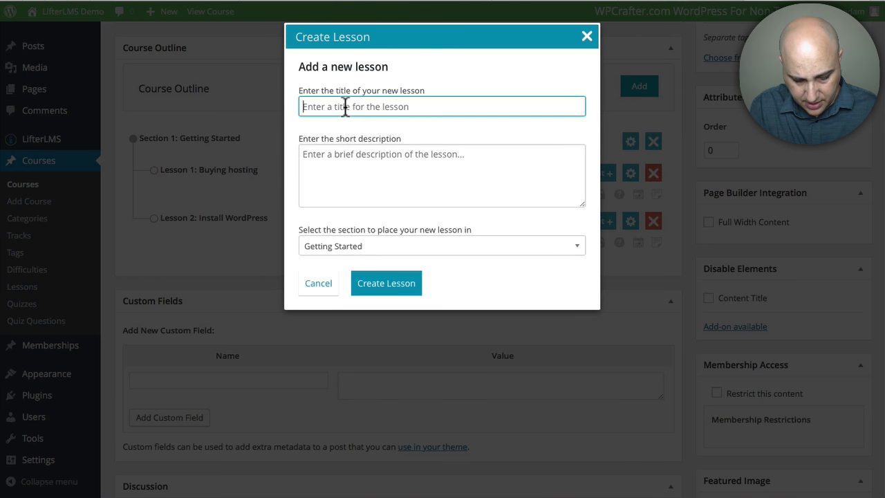
pyautogui.write('Send')
pyautogui.press('BackSpace')
pyautogui.press('BackSpace')
pyautogui.press('BackSpace')
pyautogui.press('BackSpace')
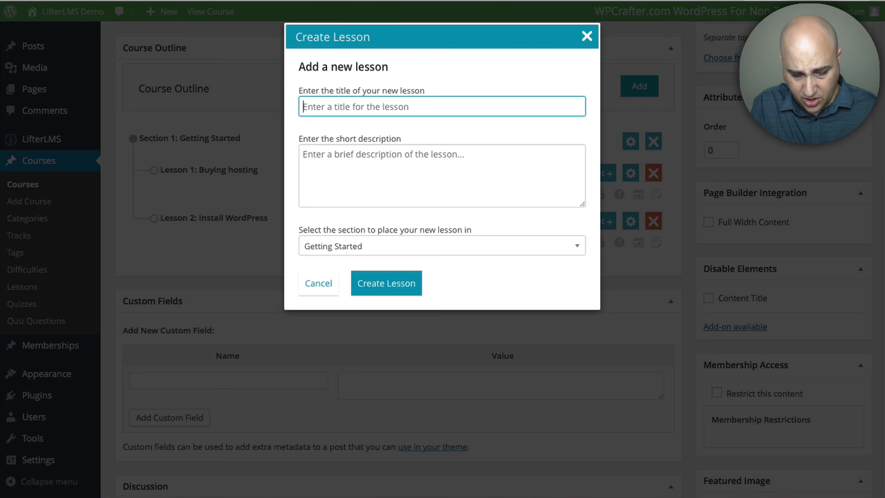
pyautogui.write('Install ')
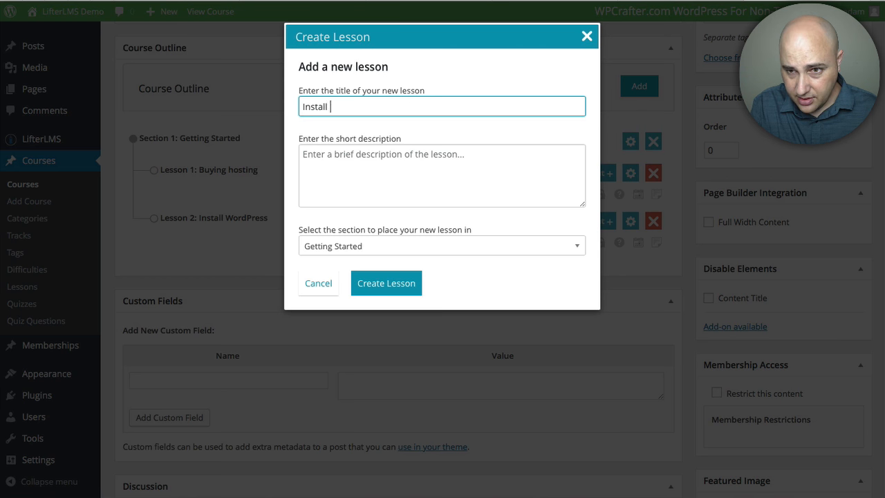
pyautogui.write('LifterLMS')
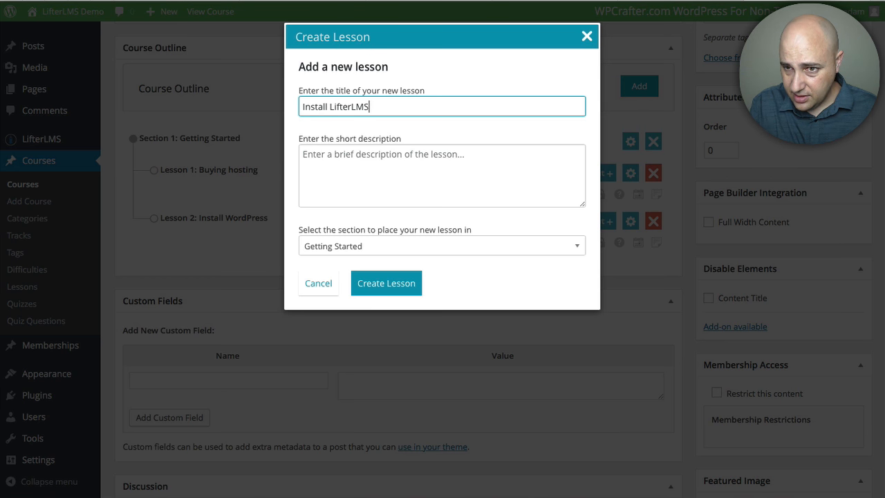
pyautogui.click(389, 285)
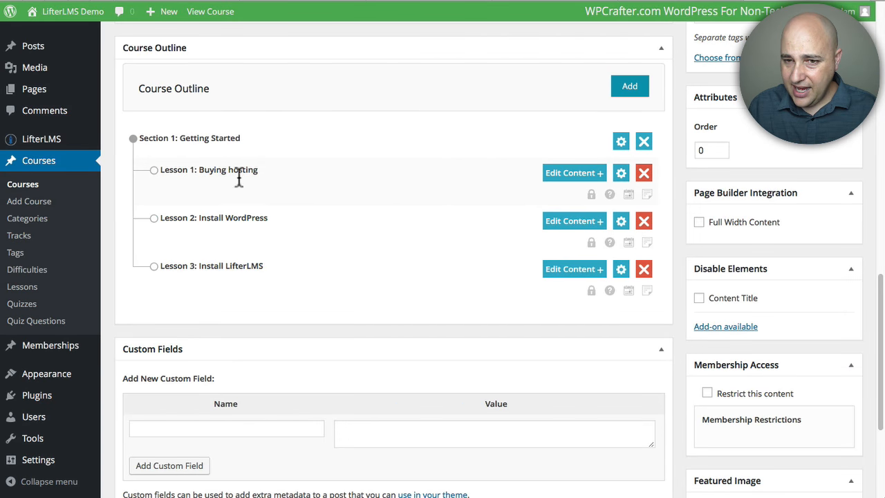
# - Add a new section titled Configuring Everything to the course outline and move the Install LifterLMS lesson into it
pyautogui.click(631, 86)
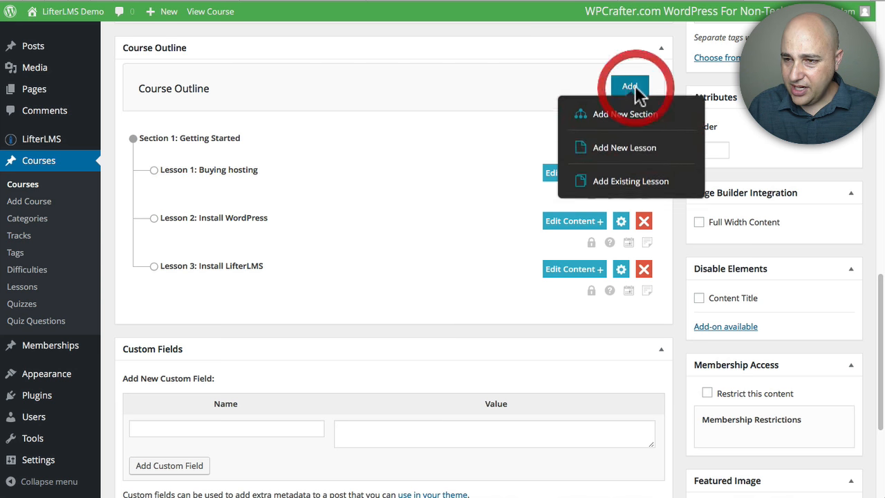
pyautogui.click(609, 117)
pyautogui.click(359, 106)
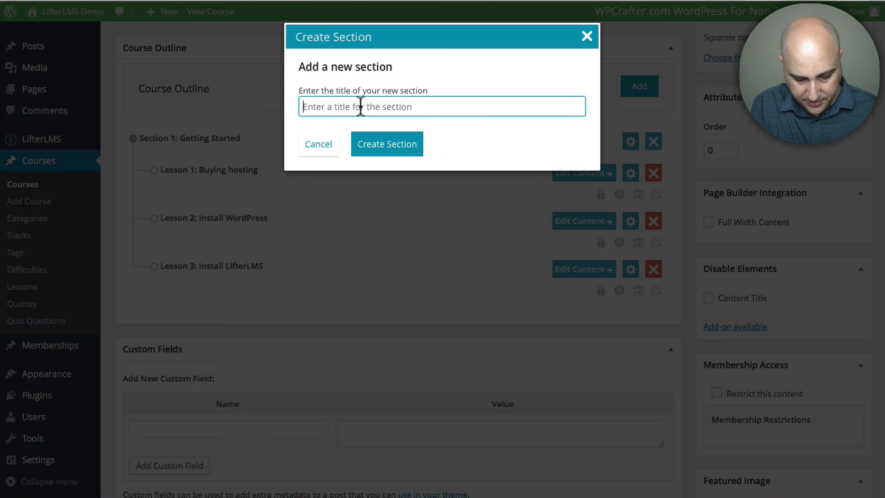
pyautogui.write('Configuring ')
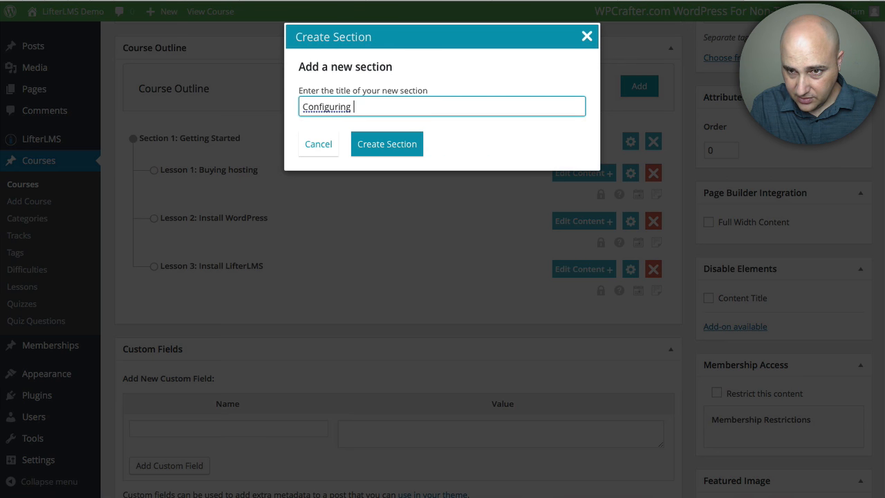
pyautogui.write('Everythi')
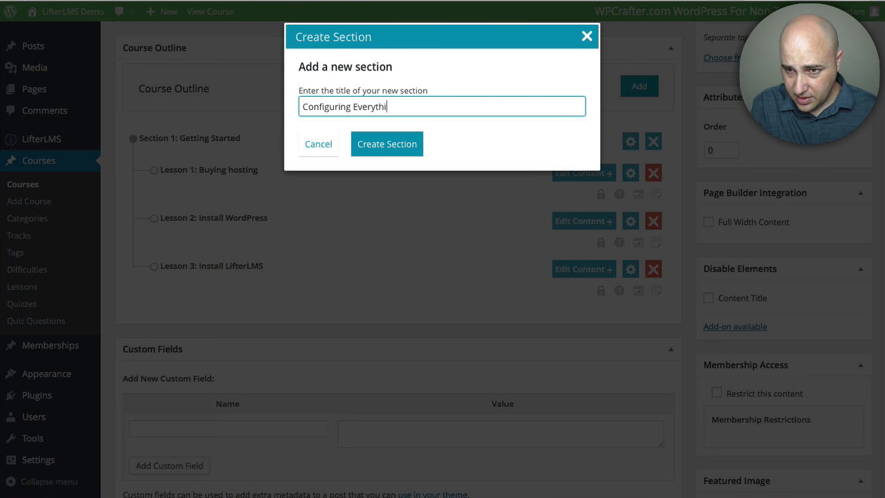
pyautogui.write('ng')
pyautogui.click(391, 146)
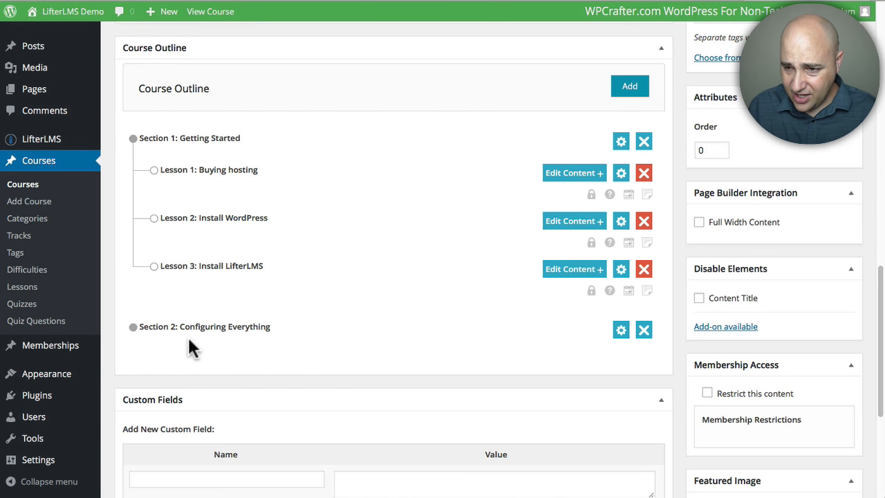
pyautogui.scroll(-1, 391, 284)
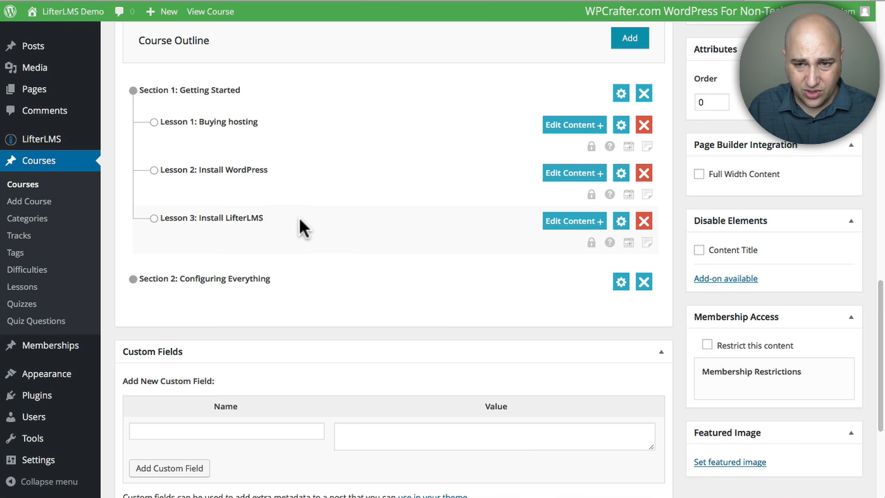
pyautogui.moveTo(308, 222); pyautogui.dragTo(310, 311)
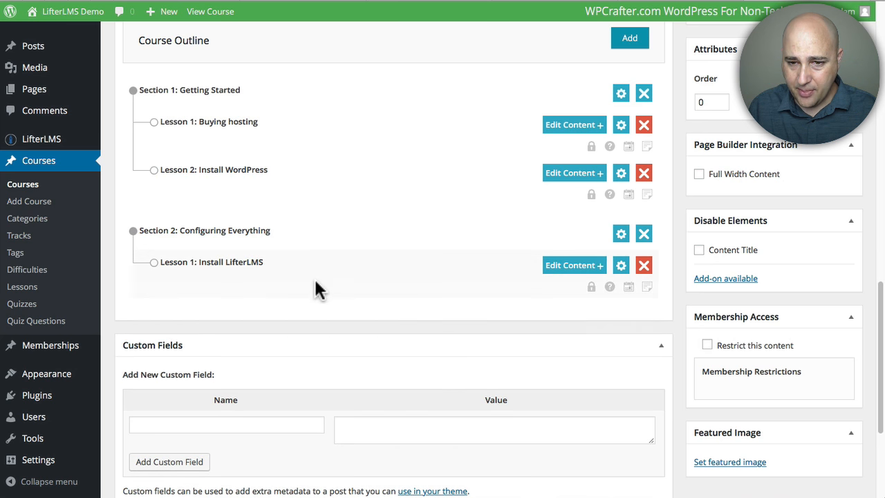
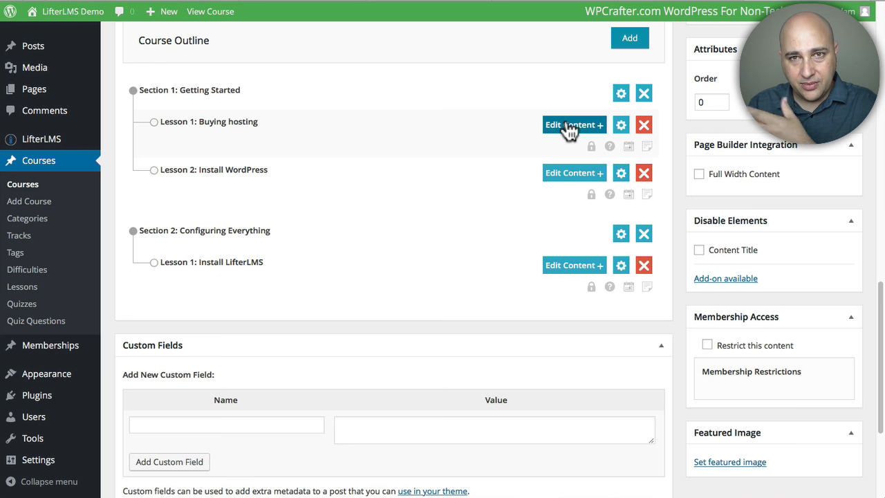
# - Publish the My First Course course and return to its course outline
pyautogui.scroll(-5, 454, 134)
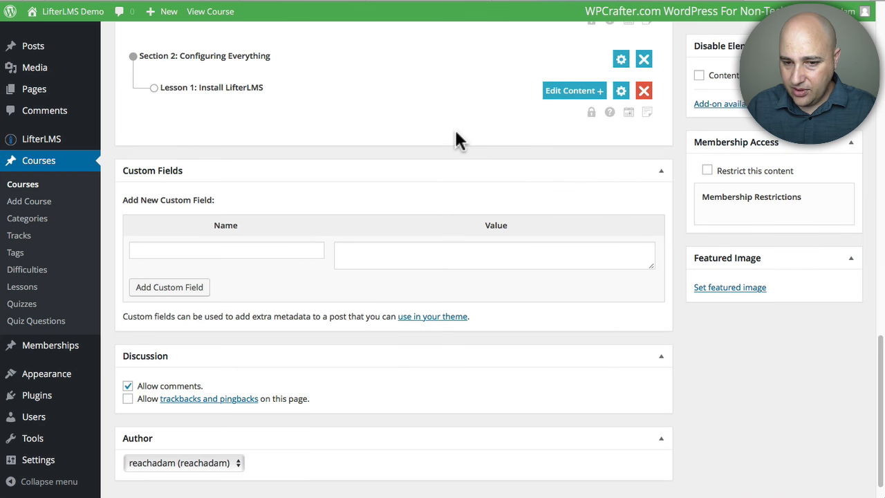
pyautogui.scroll(4, 493, 162)
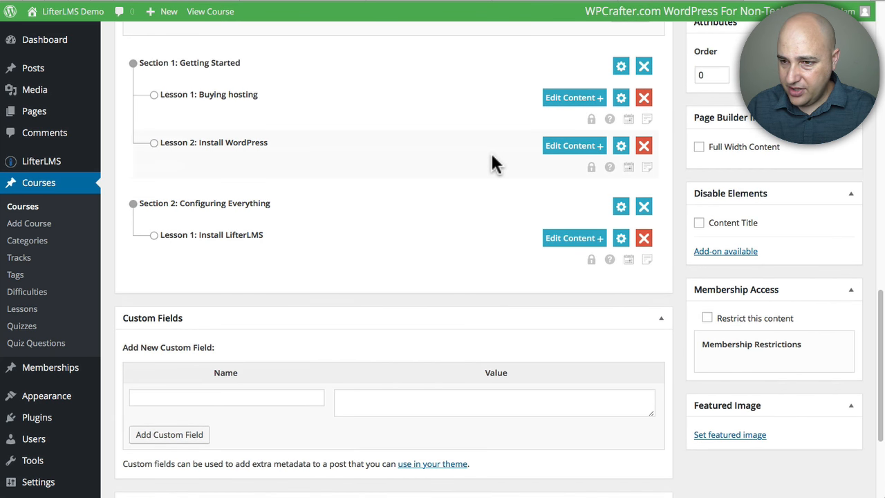
pyautogui.scroll(15, 492, 162)
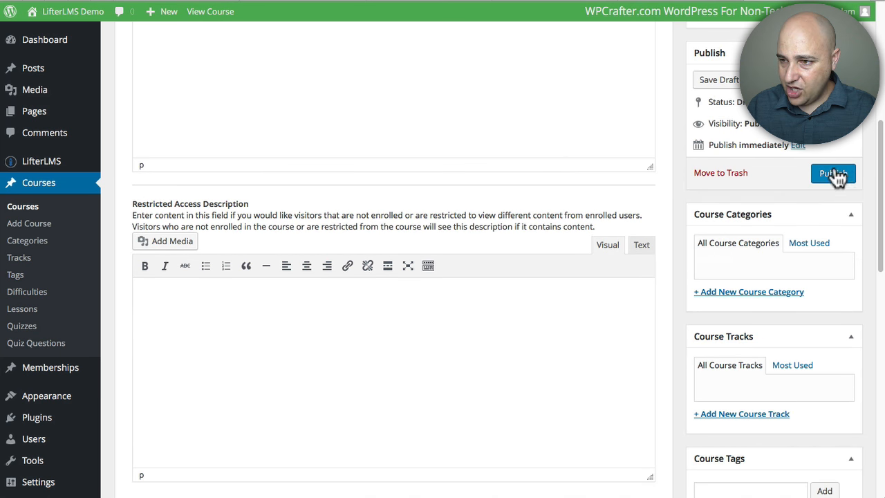
pyautogui.click(834, 174)
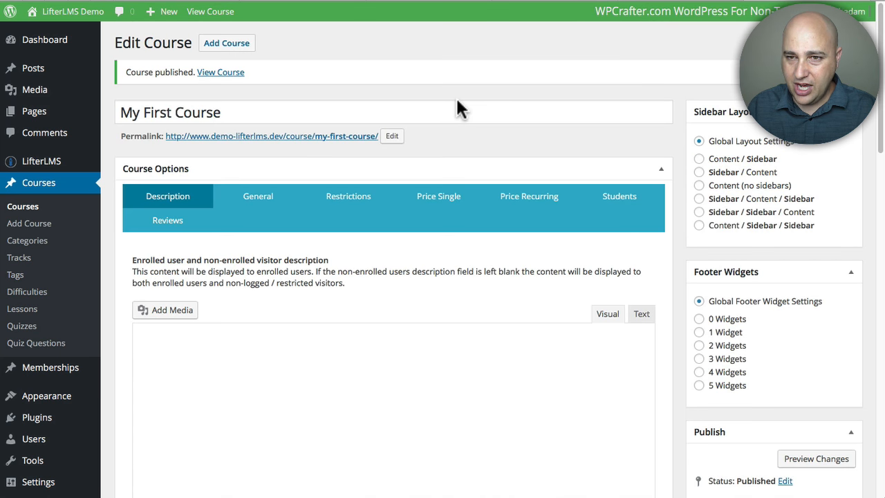
pyautogui.scroll(-10, 458, 104)
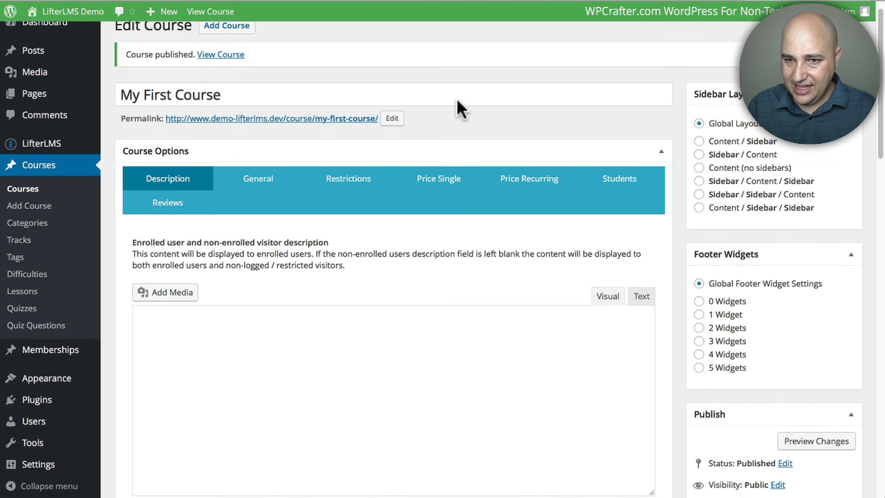
pyautogui.scroll(-2, 457, 100)
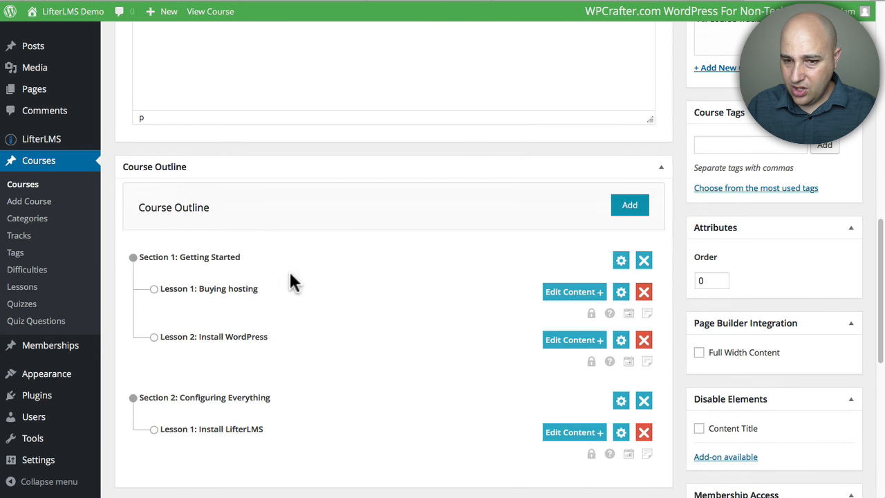
# - Open the content of the Buying hosting lesson in the Getting Started section for editing
pyautogui.click(573, 299)
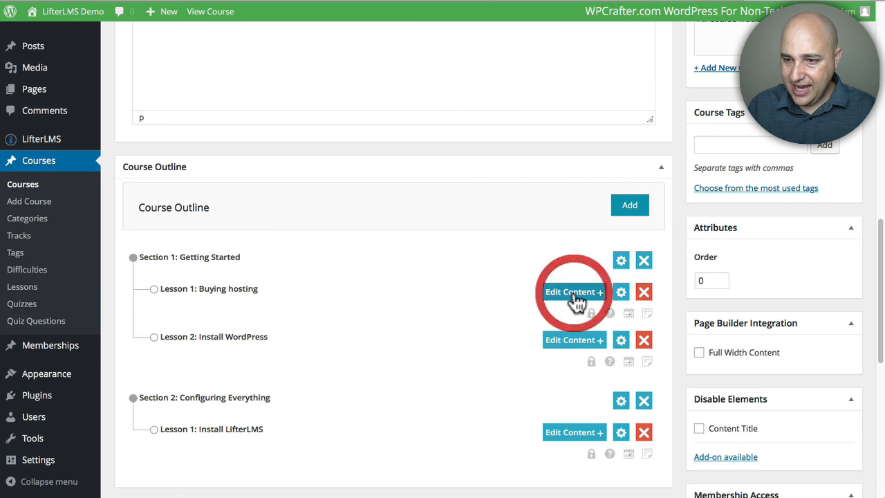
pyautogui.click(574, 293)
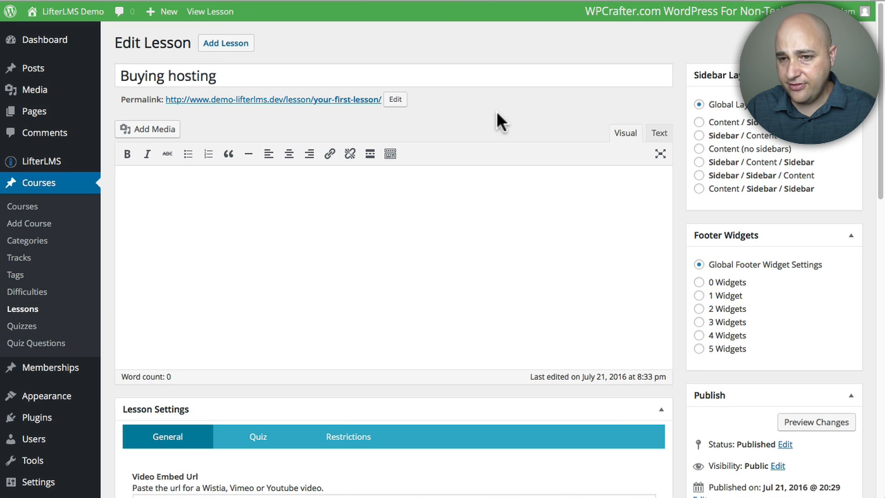
pyautogui.scroll(-1, 470, 115)
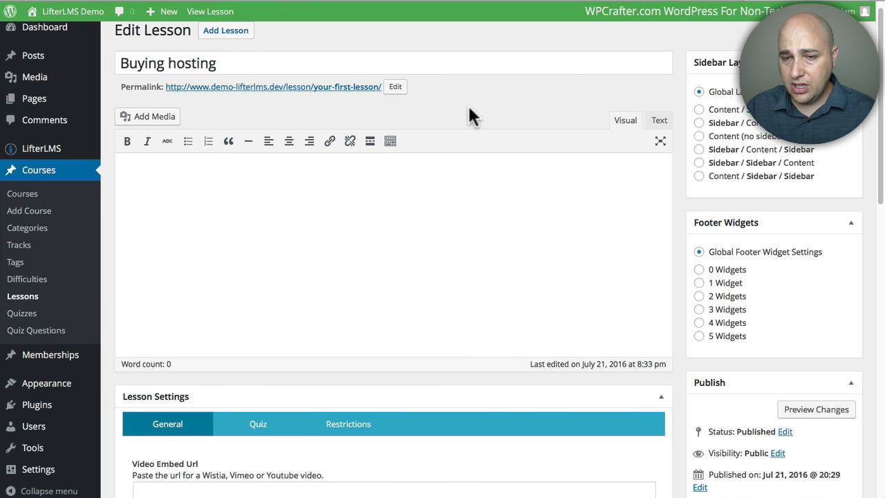
pyautogui.scroll(-1, 465, 111)
pyautogui.click(449, 198)
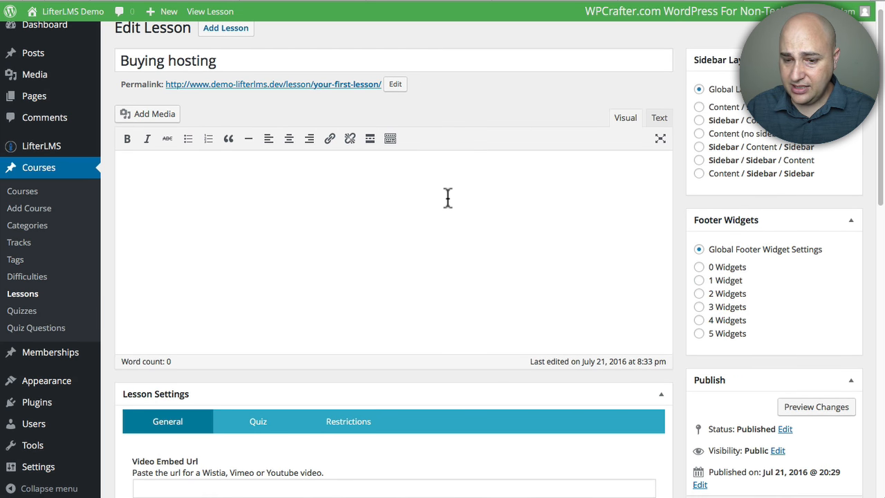
# - Examine the lesson's video embed, audio embed and free lesson settings, along with its excerpt and custom fields
pyautogui.scroll(-5, 448, 197)
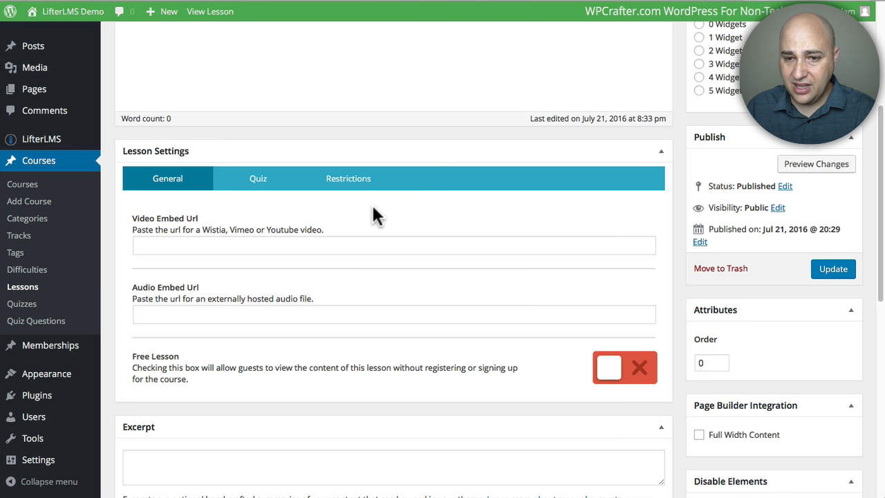
pyautogui.click(154, 244)
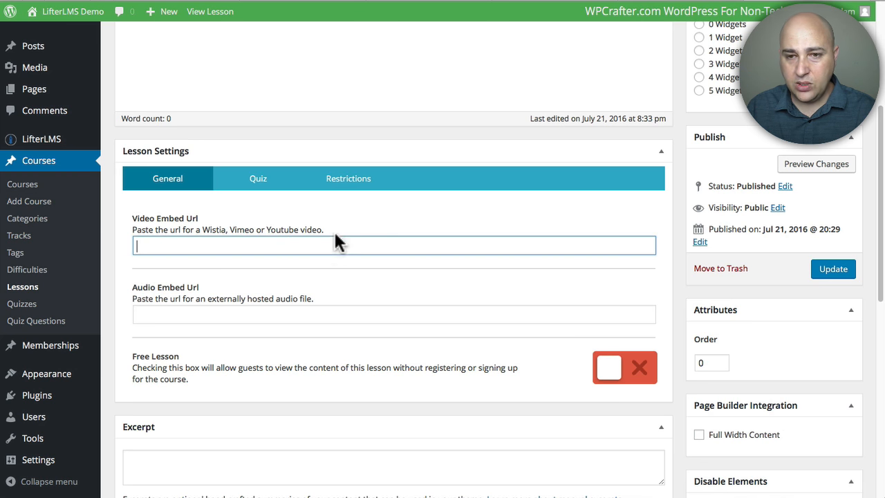
pyautogui.scroll(2, 338, 239)
pyautogui.scroll(3, 349, 235)
pyautogui.click(332, 207)
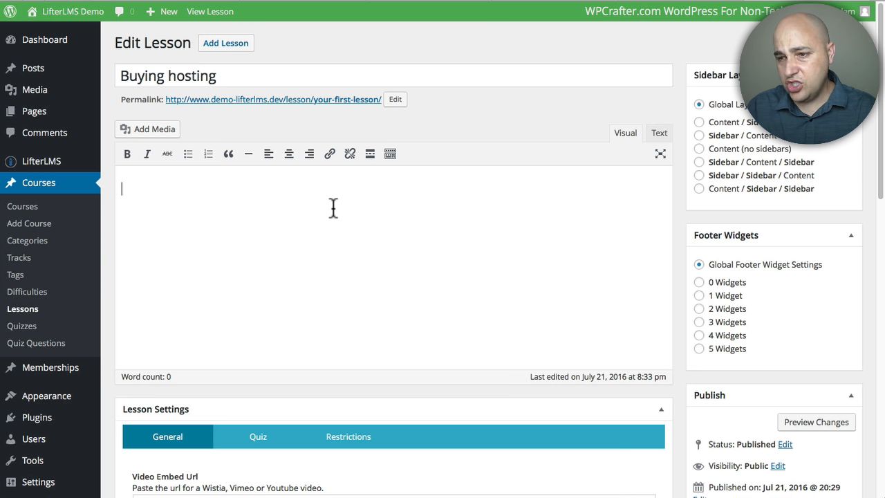
pyautogui.scroll(-10, 367, 221)
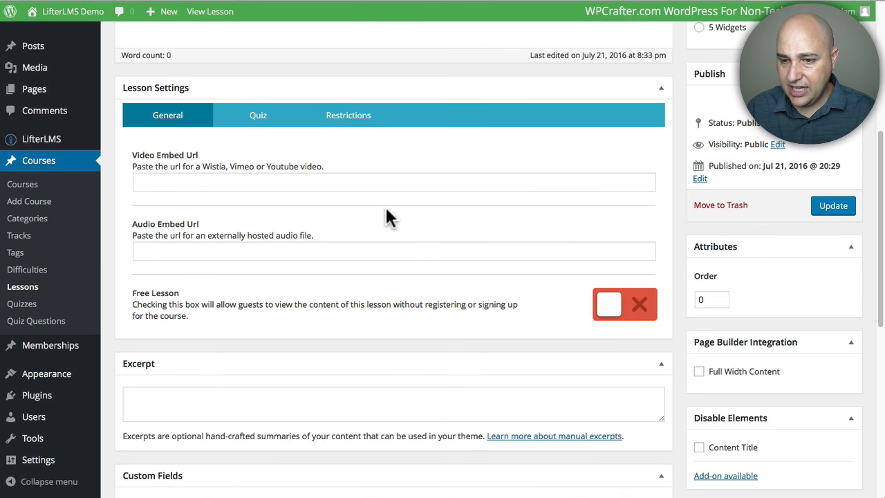
pyautogui.scroll(-2, 385, 216)
pyautogui.scroll(12, 387, 214)
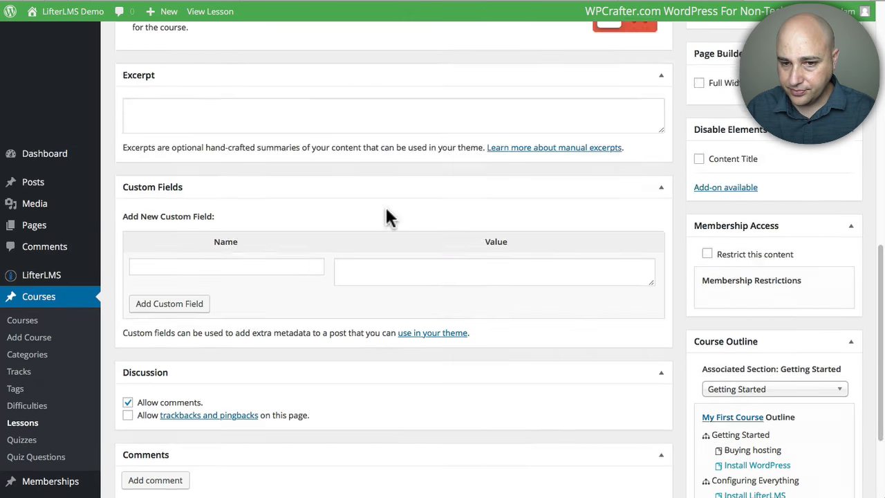
# - Enter "Lesson Content" as the body text of the Buying hosting lesson and update the lesson
pyautogui.click(386, 209)
pyautogui.write('Le')
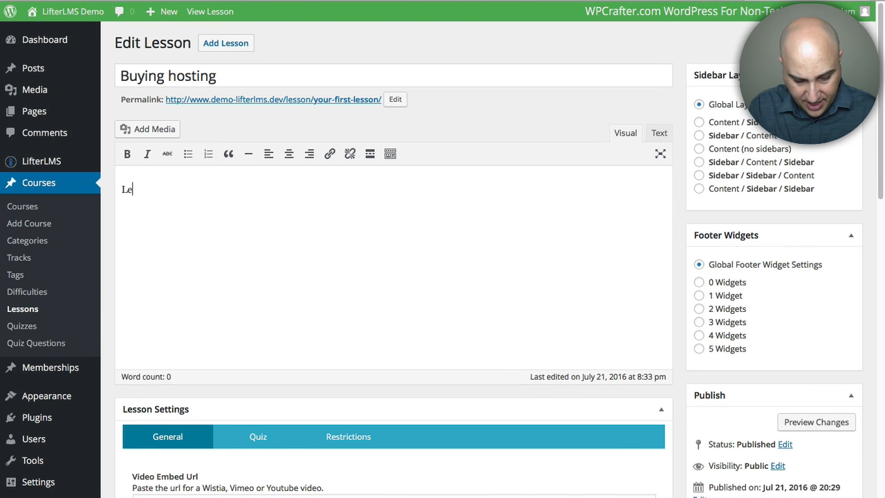
pyautogui.write('sson Content')
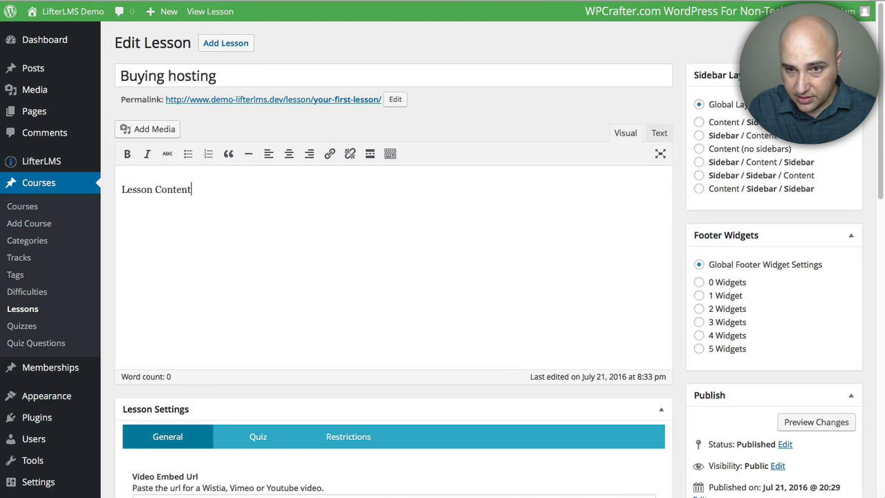
pyautogui.click(488, 203)
pyautogui.scroll(-3, 632, 282)
pyautogui.click(835, 368)
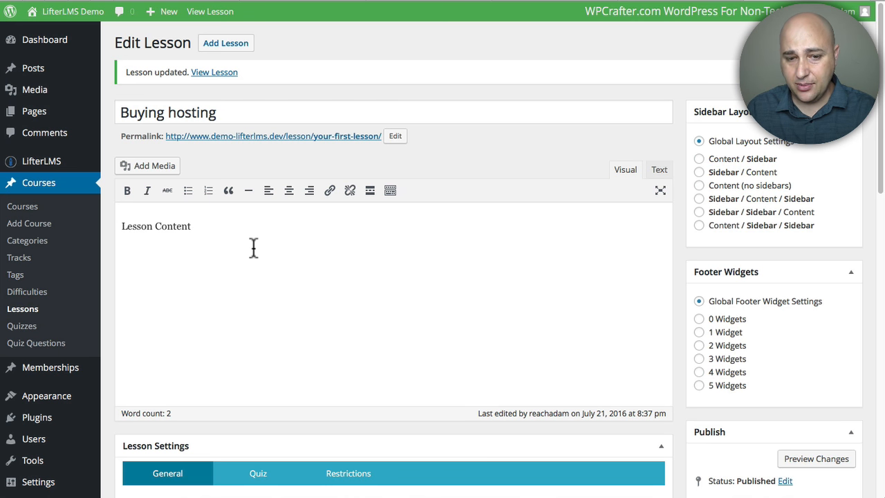
# - Create a new course titled My Second Course
pyautogui.click(31, 206)
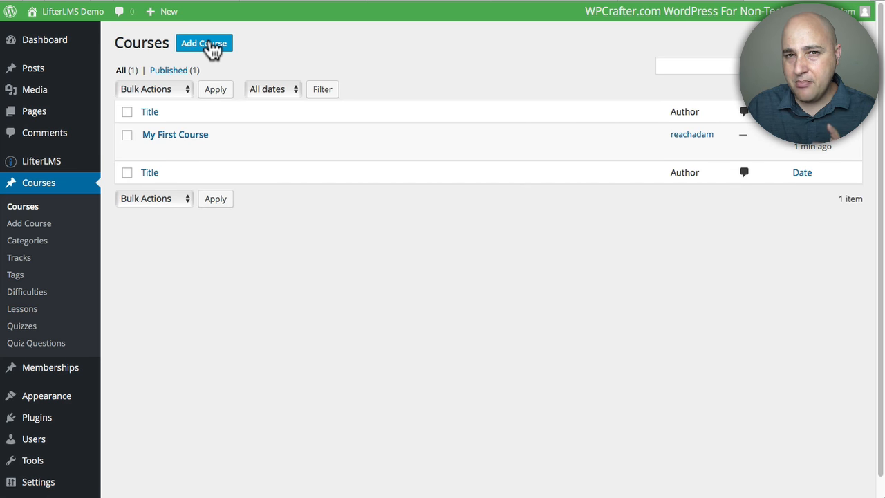
pyautogui.click(207, 46)
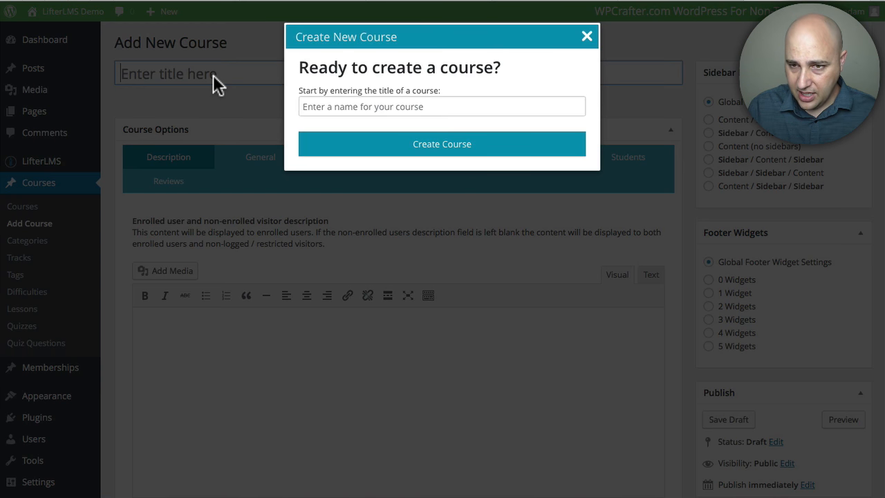
pyautogui.click(353, 104)
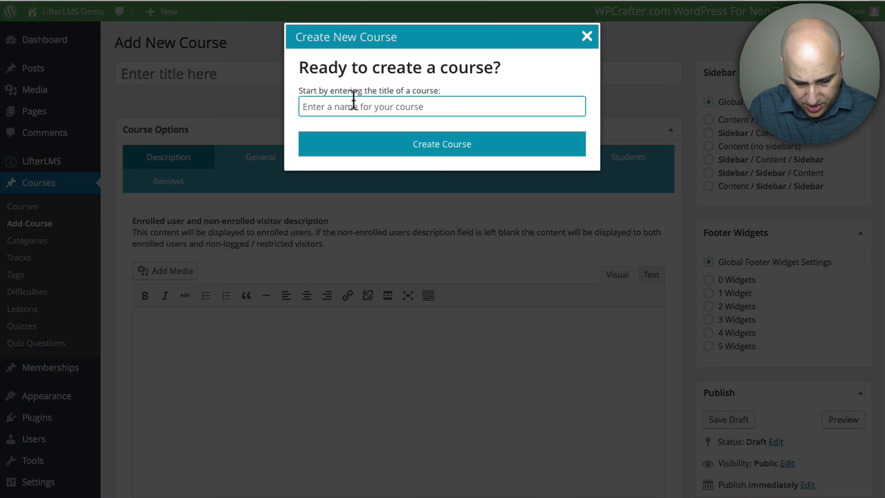
pyautogui.write('My Second Course')
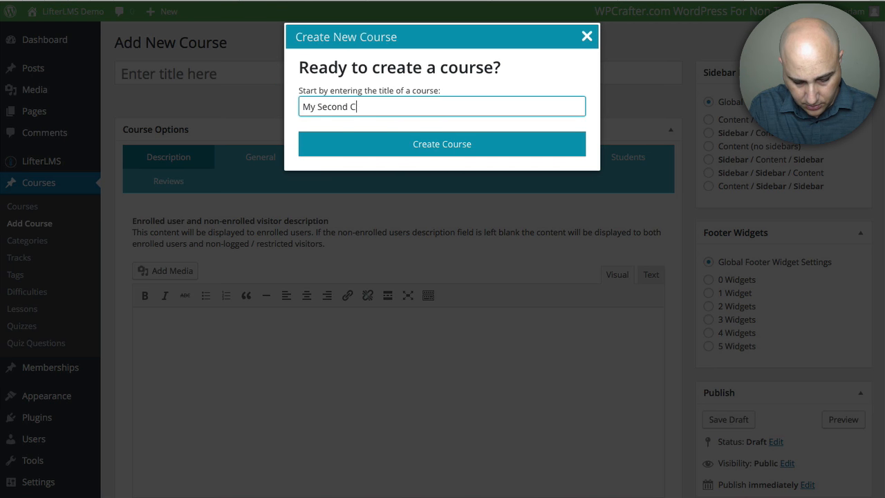
pyautogui.click(426, 143)
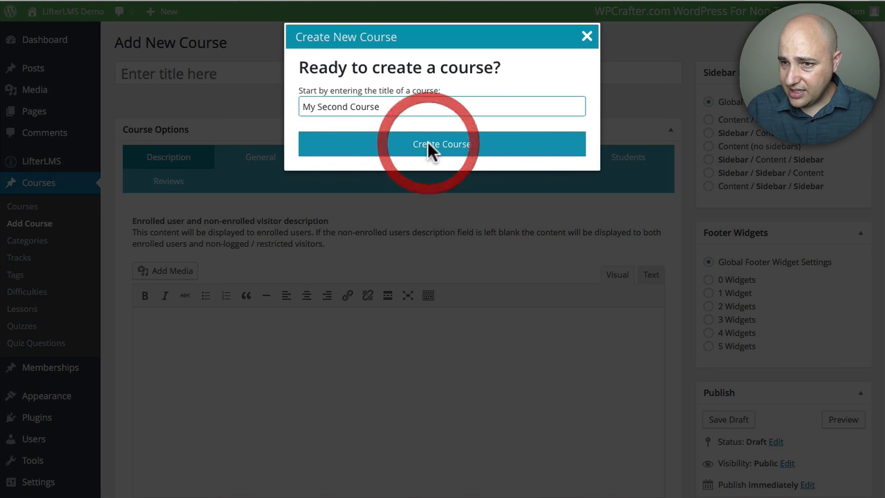
# - Publish My Second Course and return to the list of courses
pyautogui.scroll(-15, 415, 194)
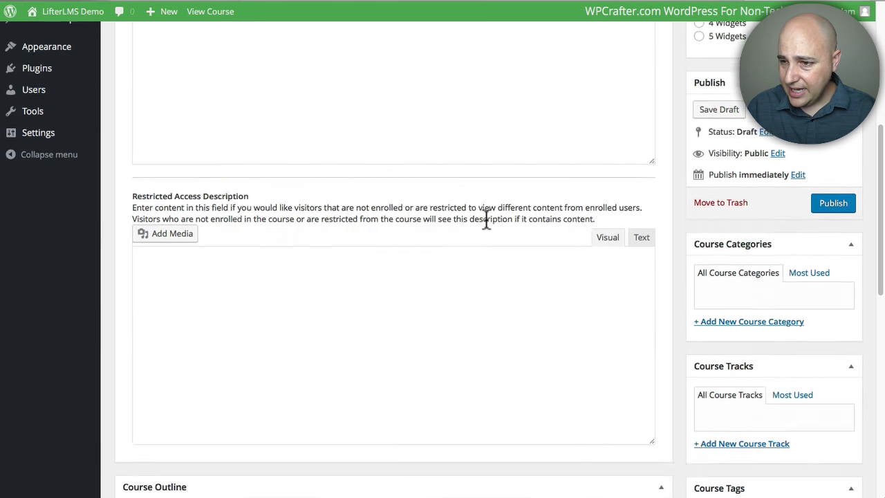
pyautogui.scroll(3, 833, 190)
pyautogui.scroll(-2, 843, 197)
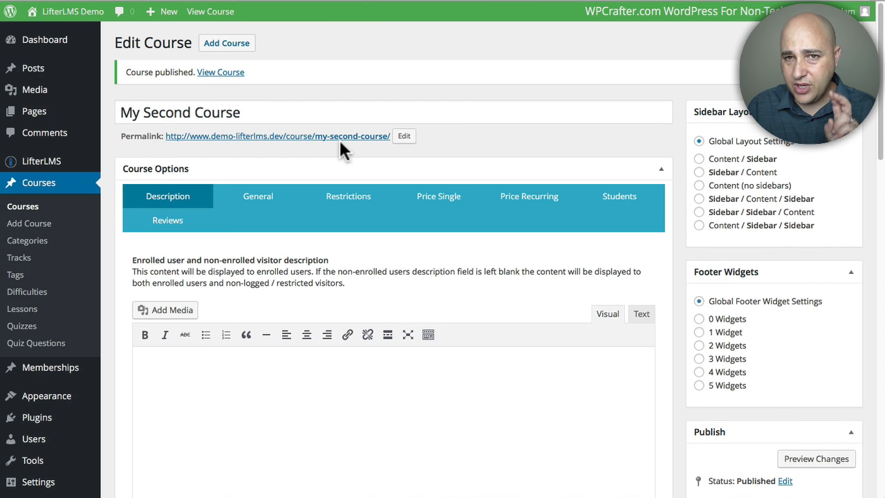
pyautogui.click(24, 206)
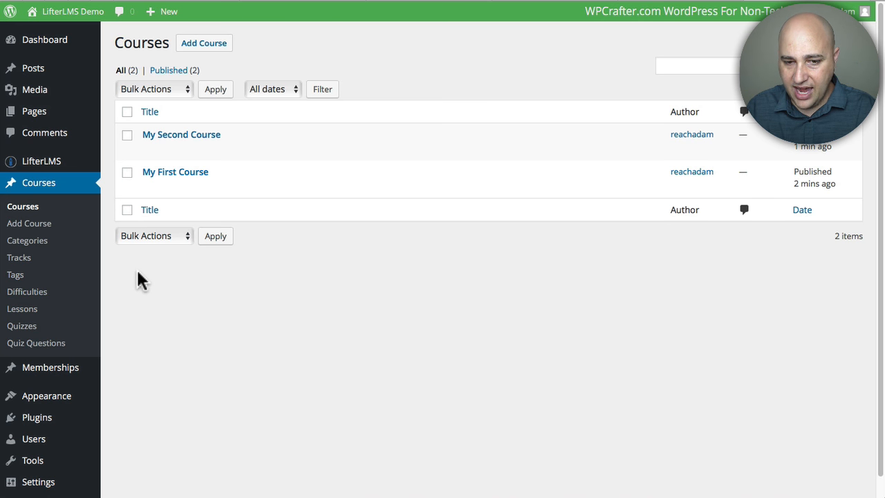
# - Start a new membership and title it My Membership
pyautogui.click(59, 373)
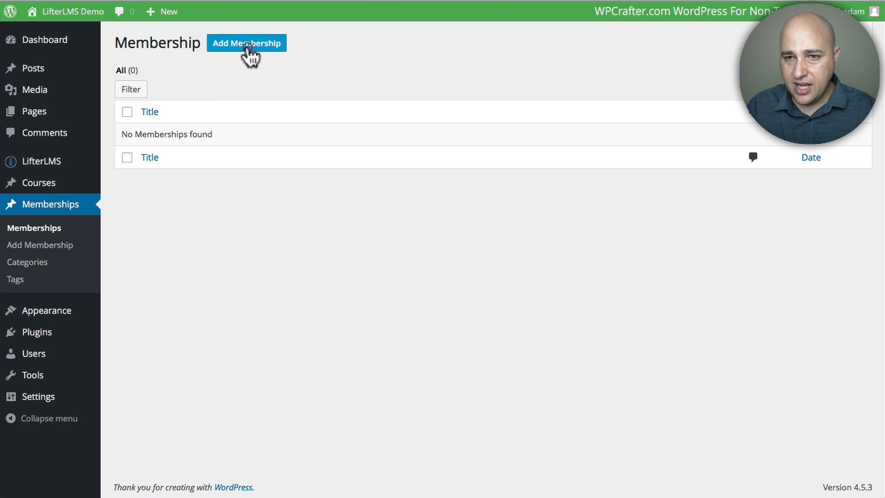
pyautogui.click(247, 47)
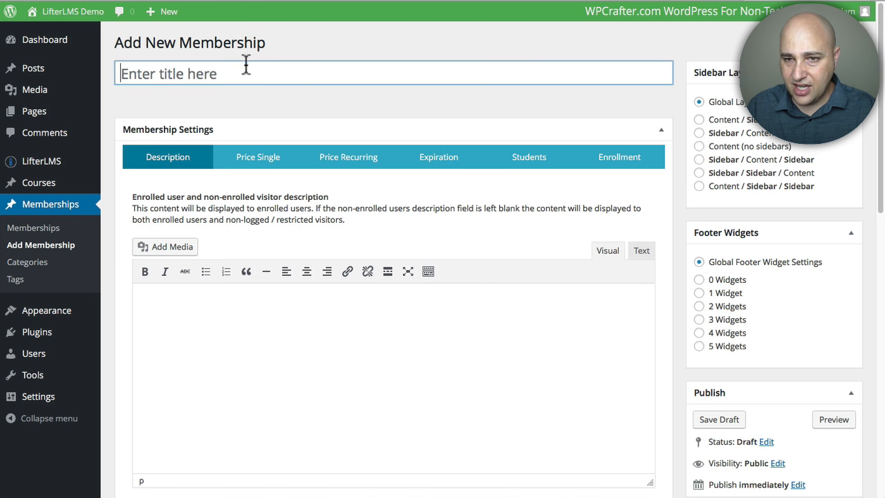
pyautogui.click(251, 75)
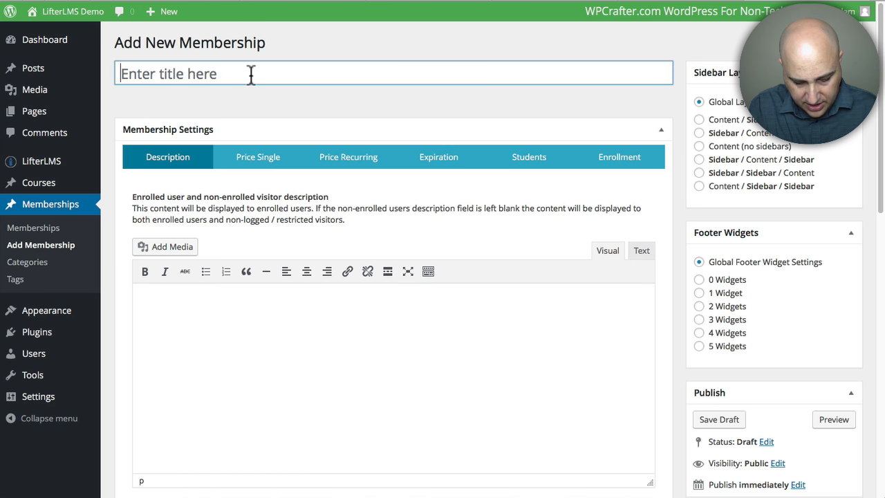
pyautogui.write('My M')
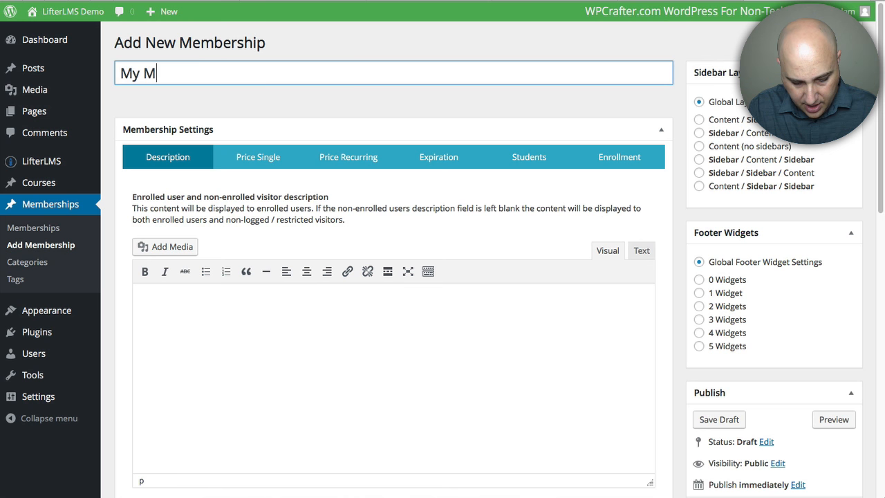
pyautogui.write('embership')
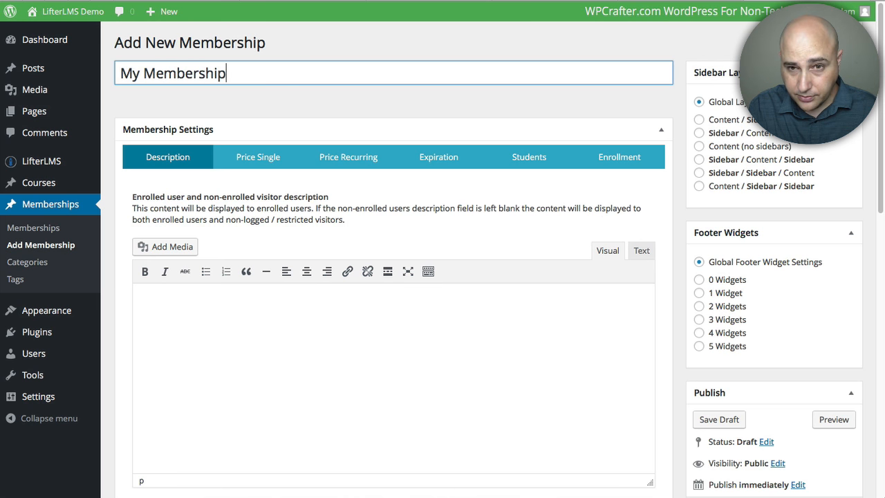
pyautogui.click(280, 126)
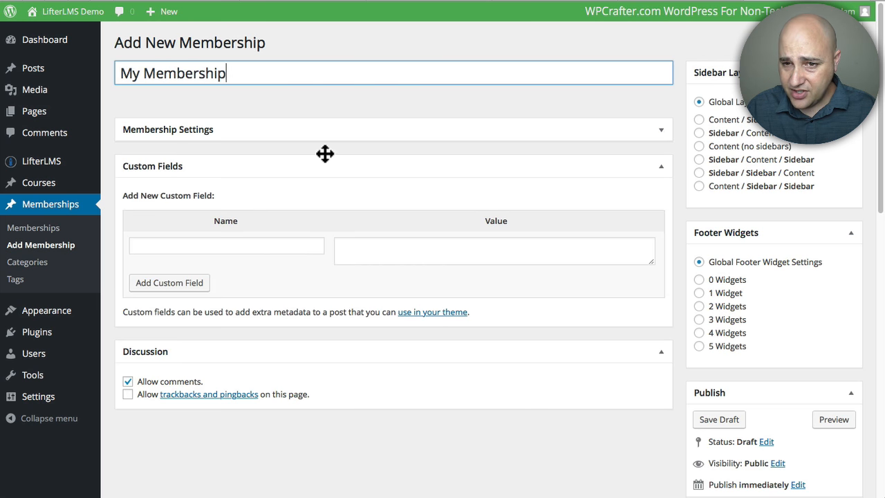
pyautogui.click(316, 123)
# - Set the membership's single payment price to $197 for a one-time purchase
pyautogui.scroll(-3, 346, 200)
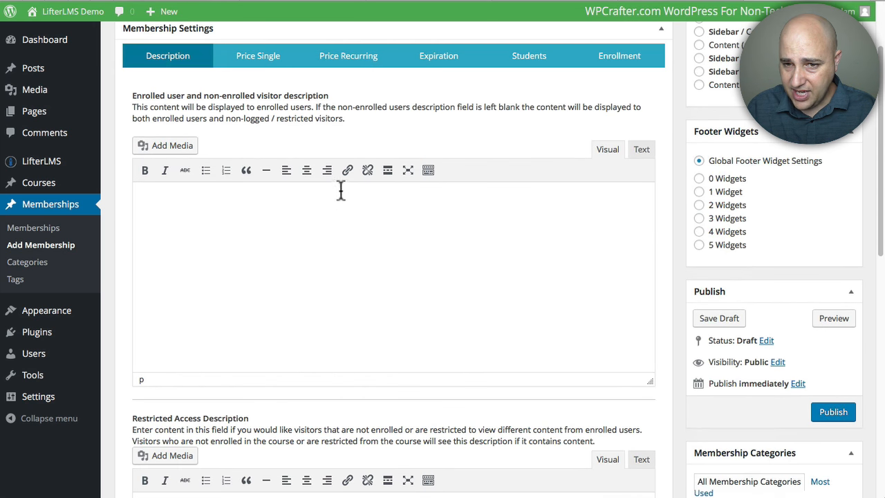
pyautogui.scroll(-2, 291, 235)
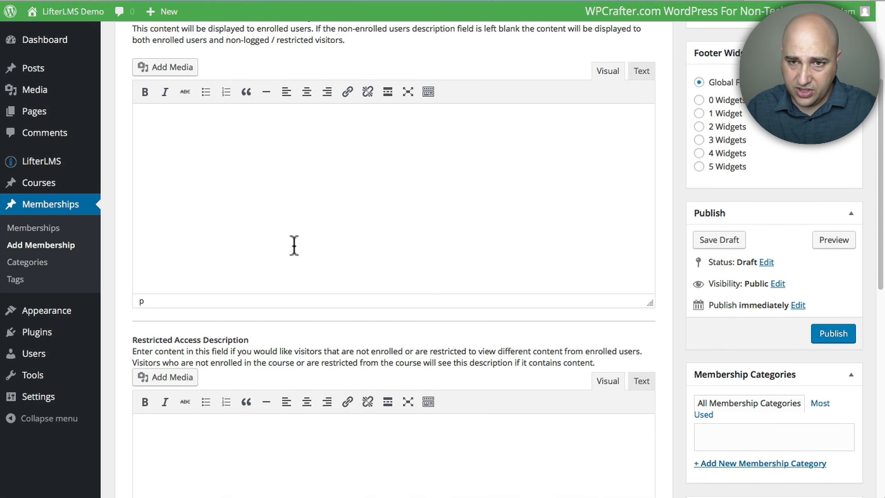
pyautogui.scroll(2, 292, 245)
pyautogui.scroll(1, 242, 145)
pyautogui.click(261, 93)
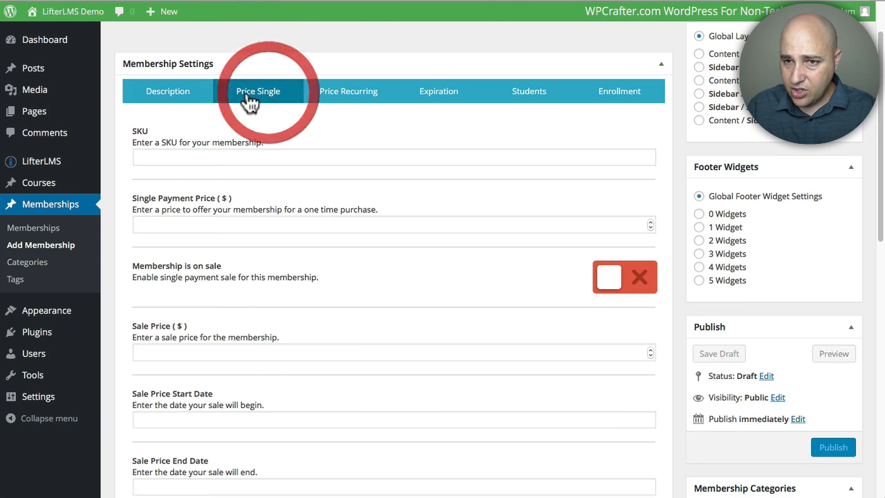
pyautogui.click(150, 222)
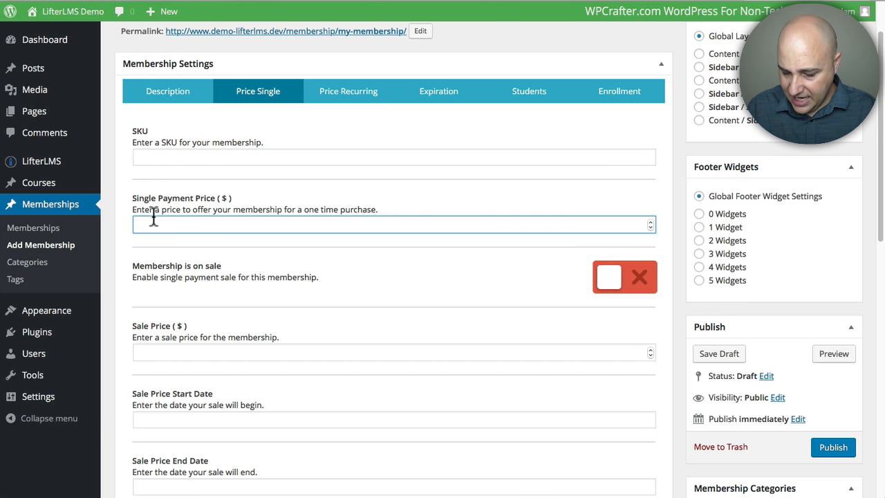
pyautogui.write('197')
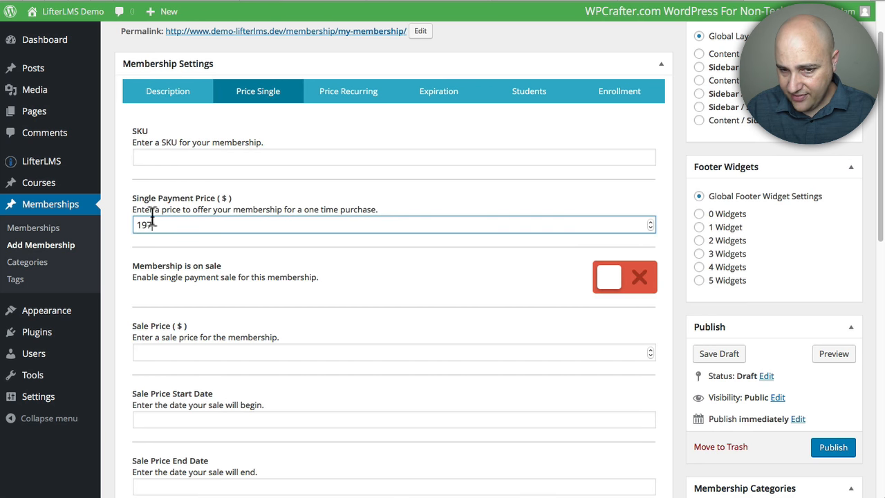
# - Add My First Course and My Second Course to the membership's enrollment courses and confirm leaving the page
pyautogui.scroll(-4, 266, 230)
pyautogui.scroll(3, 320, 230)
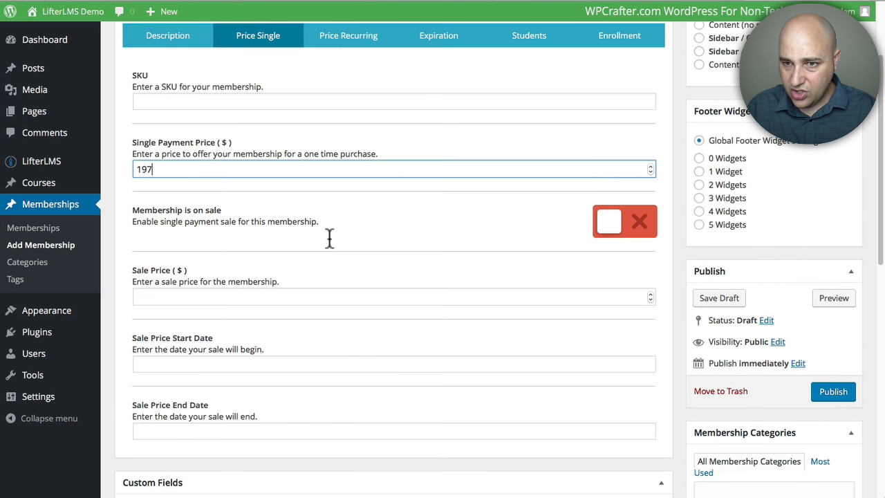
pyautogui.scroll(1, 327, 234)
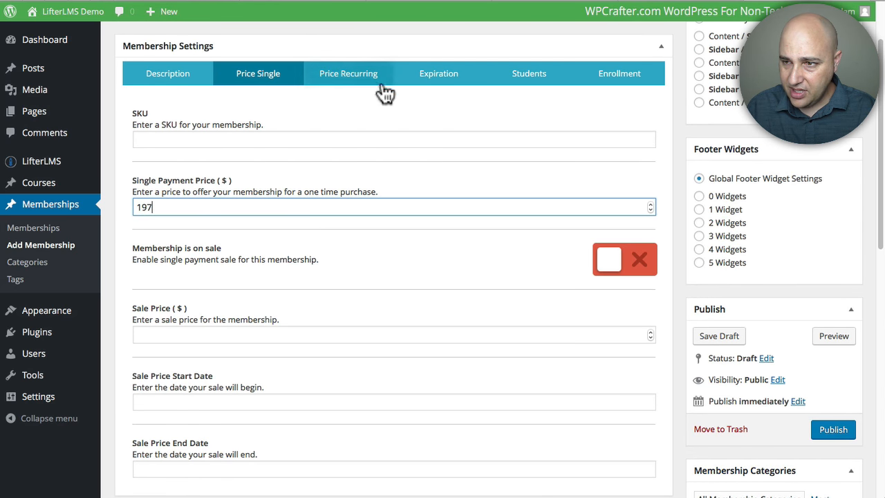
pyautogui.click(626, 77)
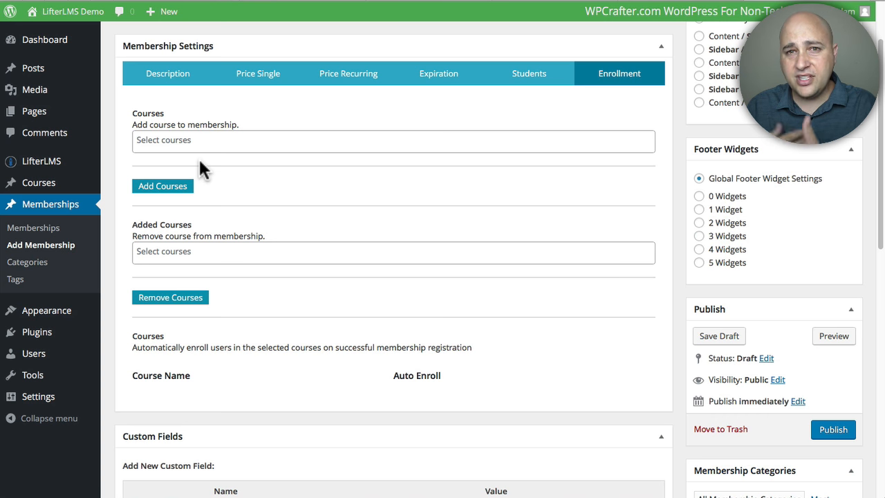
pyautogui.click(228, 140)
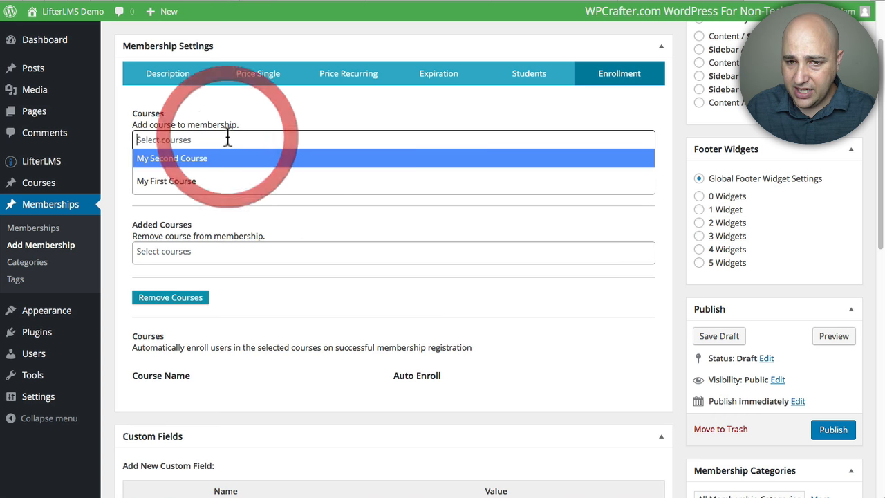
pyautogui.click(164, 181)
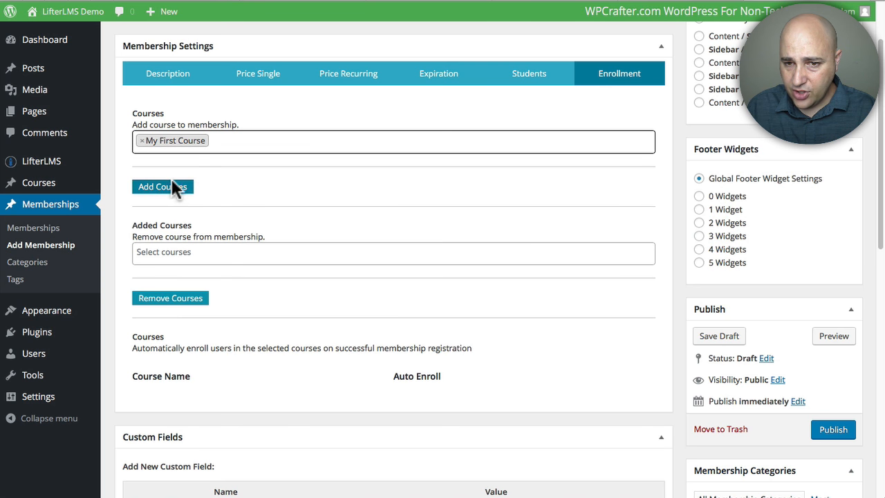
pyautogui.click(235, 141)
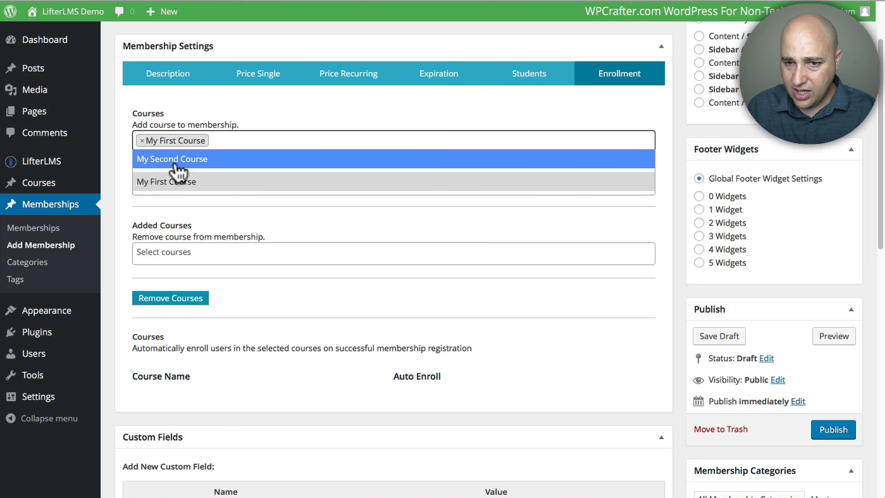
pyautogui.click(177, 166)
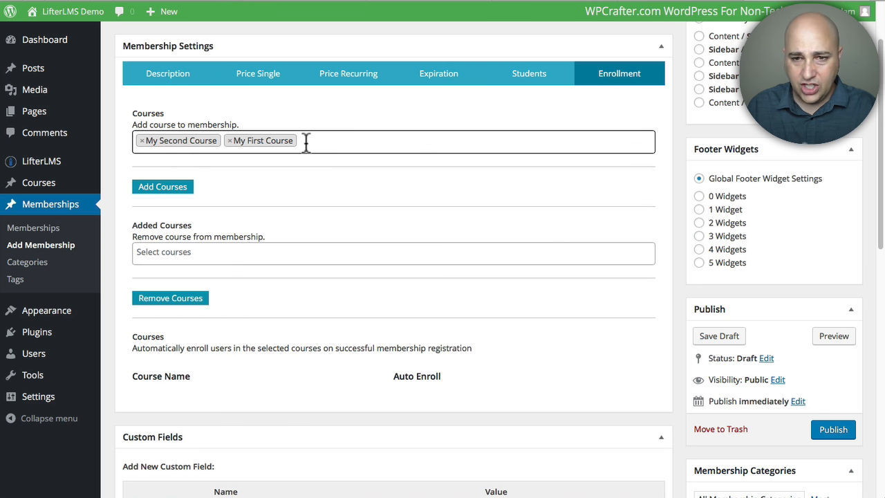
pyautogui.click(156, 187)
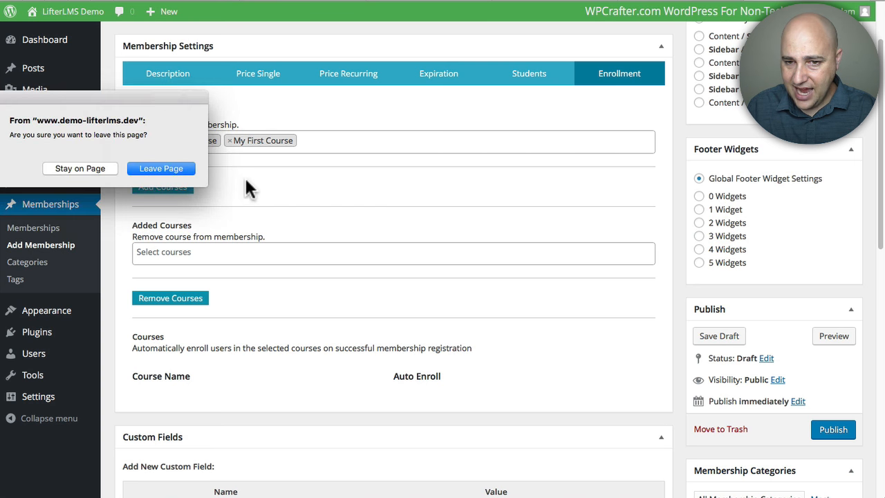
pyautogui.moveTo(79, 93); pyautogui.dragTo(430, 115)
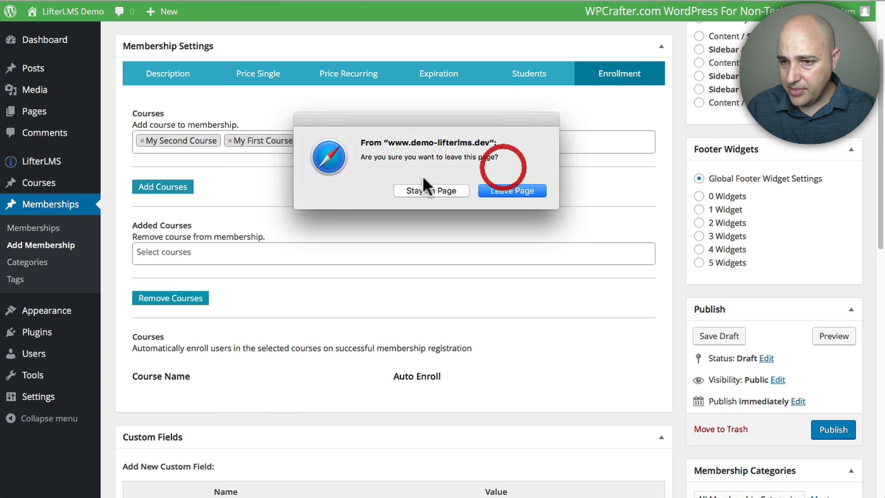
pyautogui.click(507, 189)
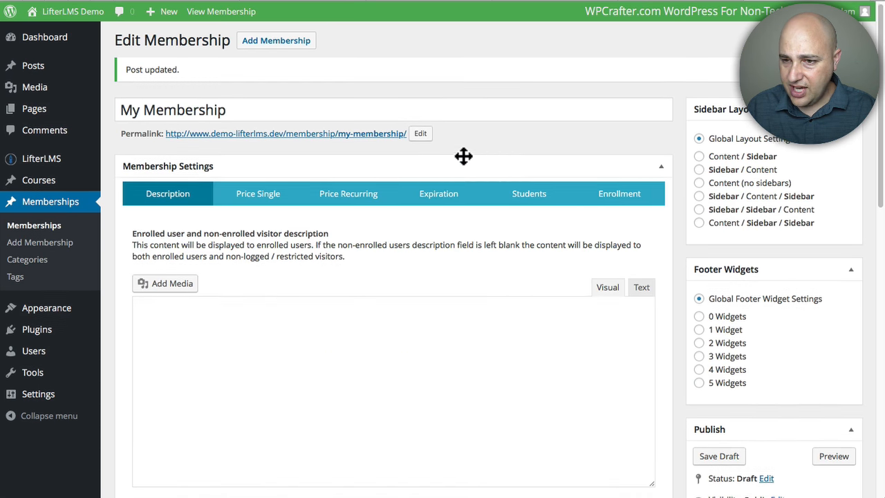
# - Review the membership's recurring price, single price and course enrollment settings, and publish My Membership
pyautogui.scroll(-3, 463, 154)
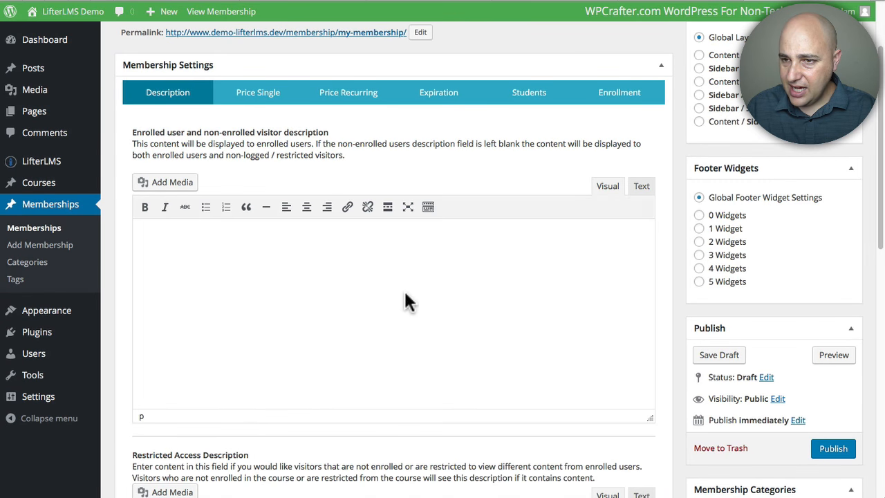
pyautogui.click(361, 89)
pyautogui.scroll(-1, 249, 242)
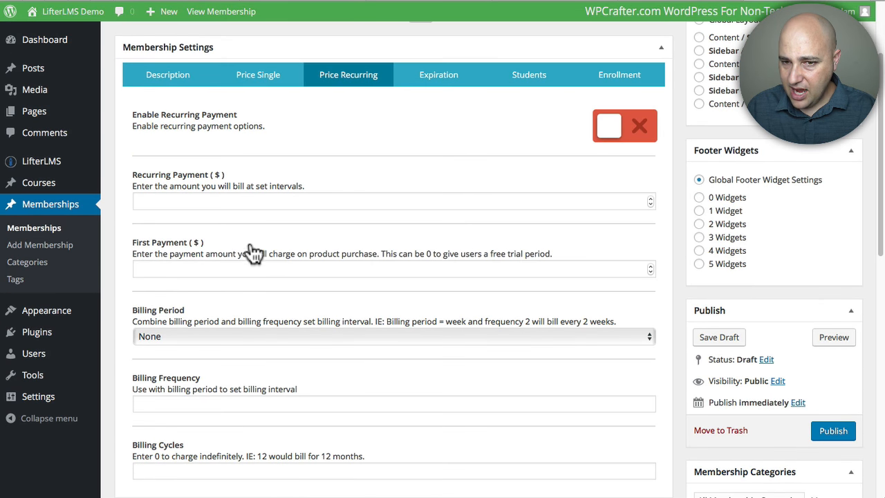
pyautogui.click(277, 80)
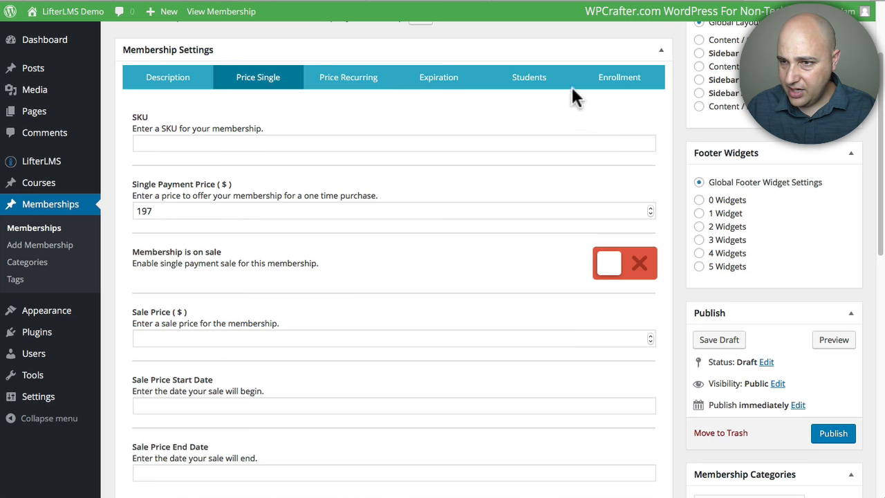
pyautogui.click(602, 87)
pyautogui.scroll(-6, 454, 118)
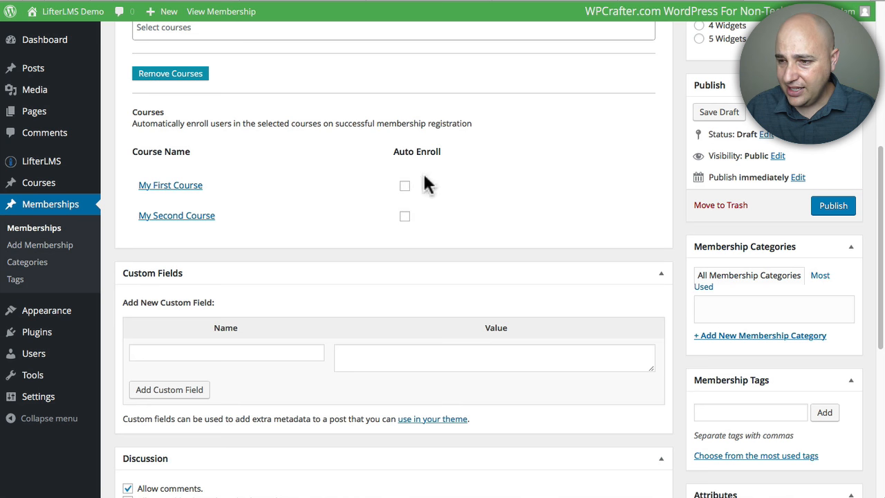
pyautogui.scroll(-1, 545, 181)
pyautogui.scroll(-3, 543, 179)
pyautogui.scroll(4, 546, 179)
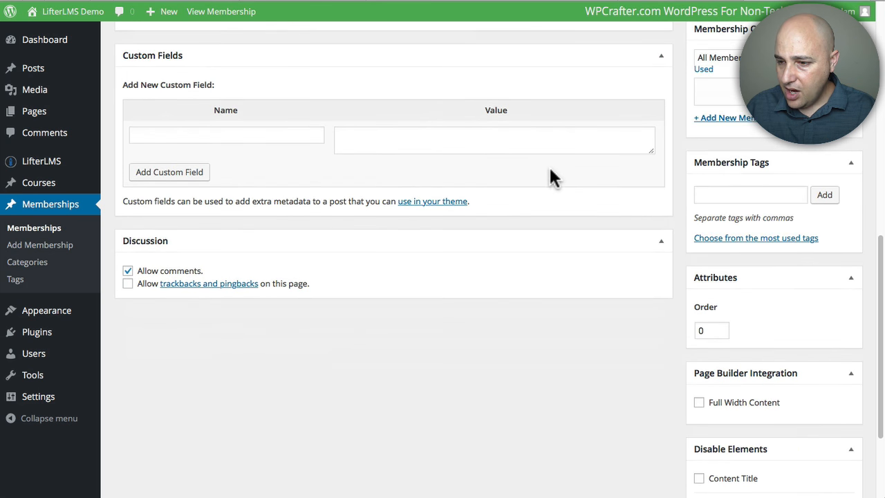
pyautogui.scroll(1, 597, 227)
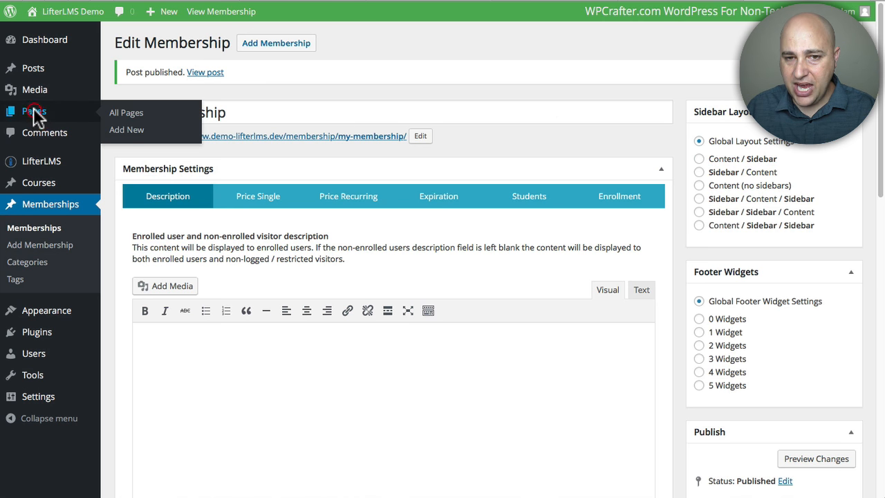
# - Create a new page titled Download Page
pyautogui.click(35, 114)
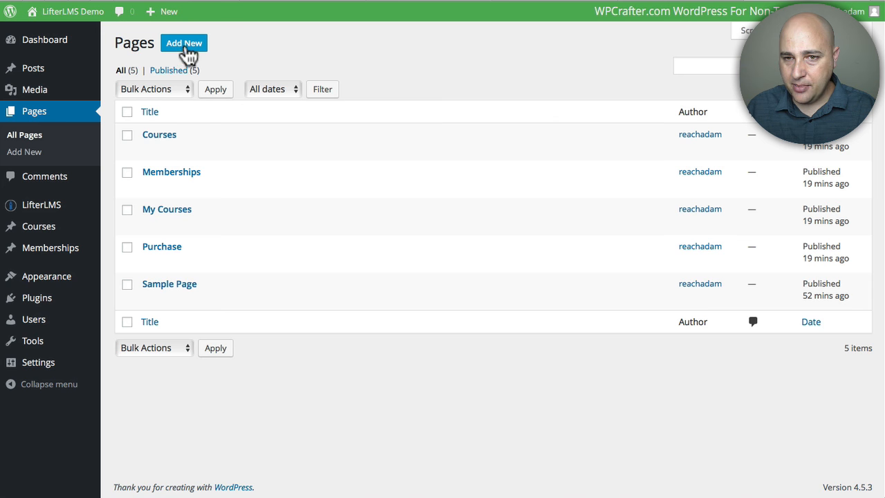
pyautogui.click(190, 50)
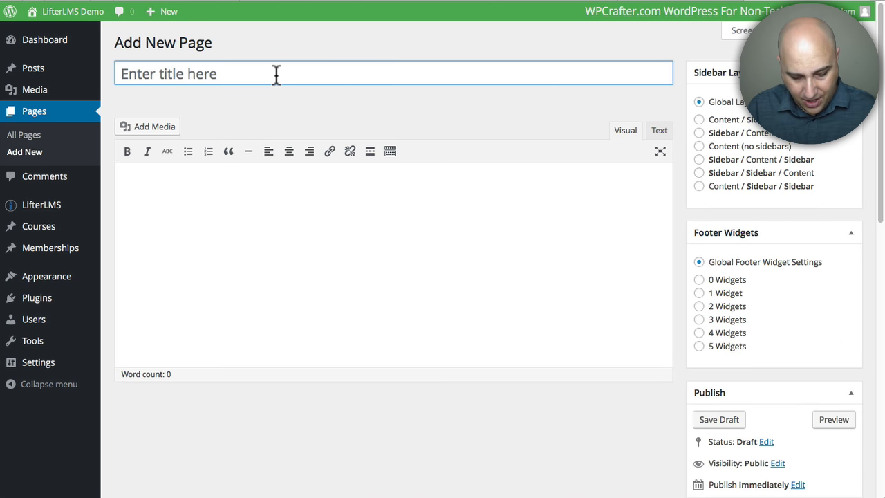
pyautogui.write('Doun')
pyautogui.write('load Page')
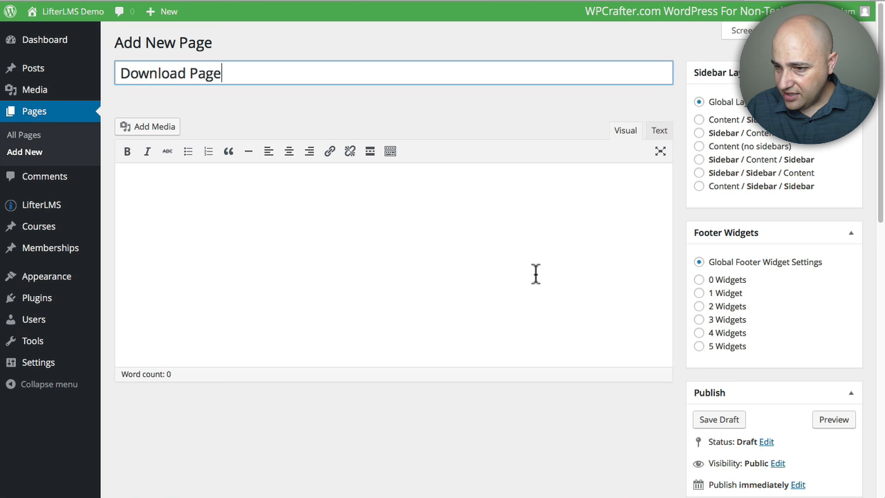
# - Restrict the page's content to My Membership and publish the page
pyautogui.scroll(-5, 553, 277)
pyautogui.scroll(-5, 626, 274)
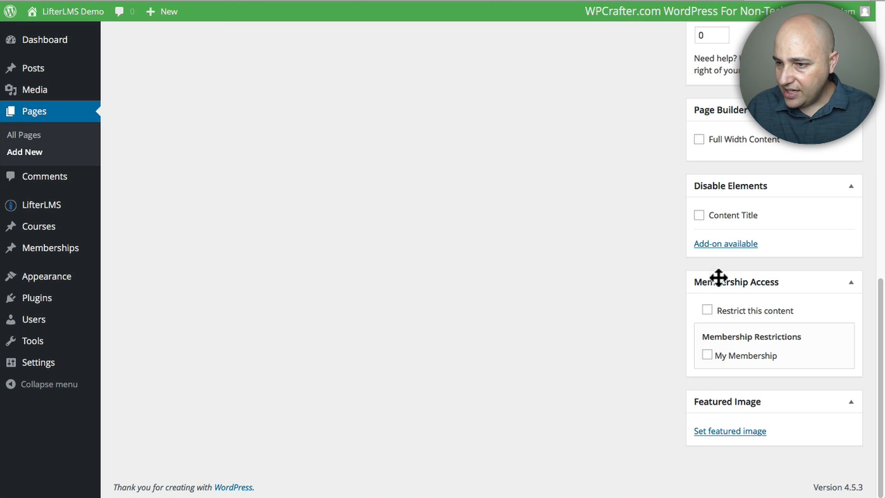
pyautogui.click(707, 310)
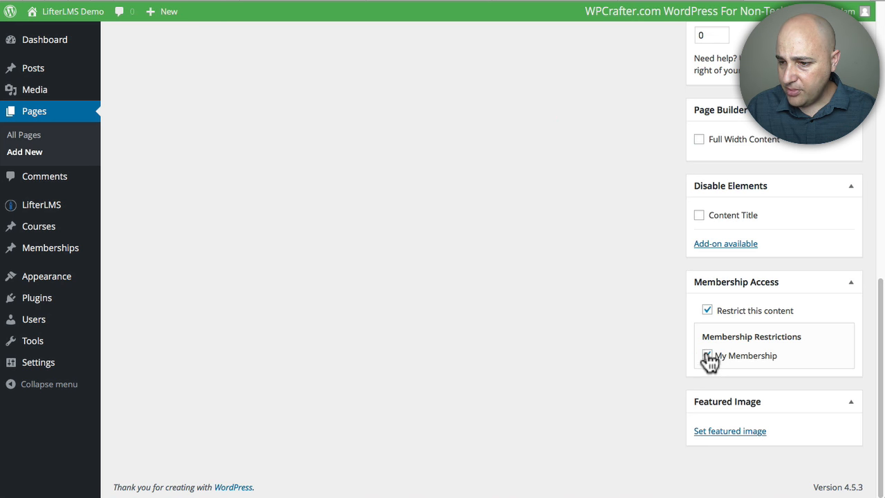
pyautogui.scroll(15, 646, 356)
pyautogui.scroll(-3, 687, 346)
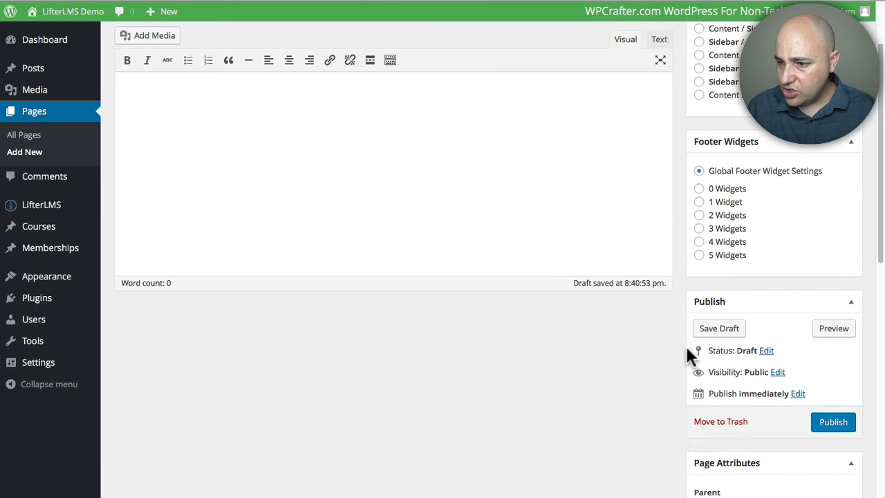
pyautogui.scroll(-5, 688, 351)
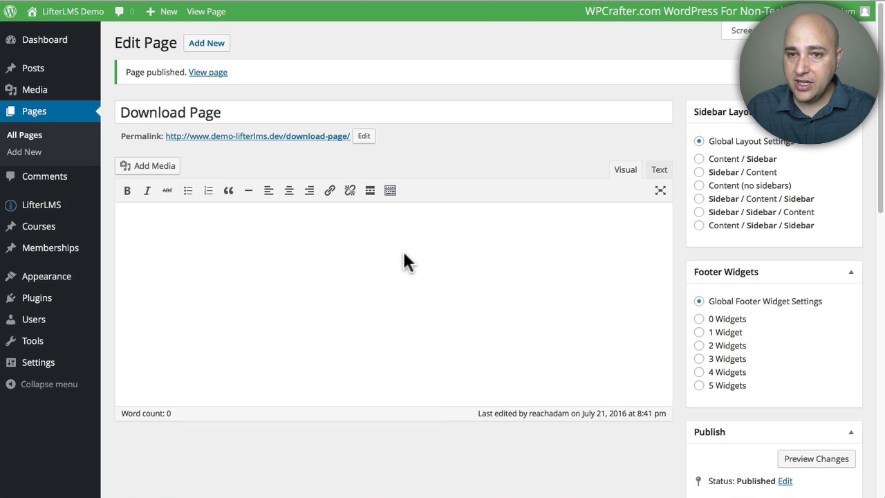
pyautogui.click(450, 160)
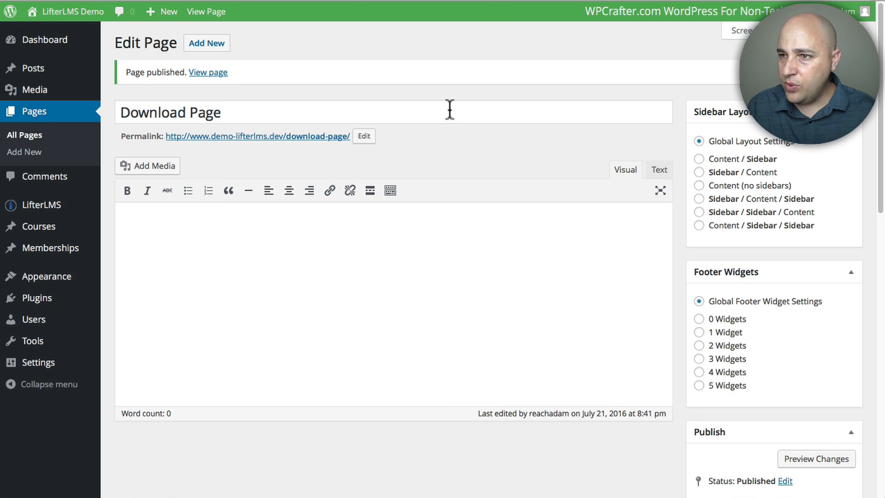
pyautogui.click(317, 49)
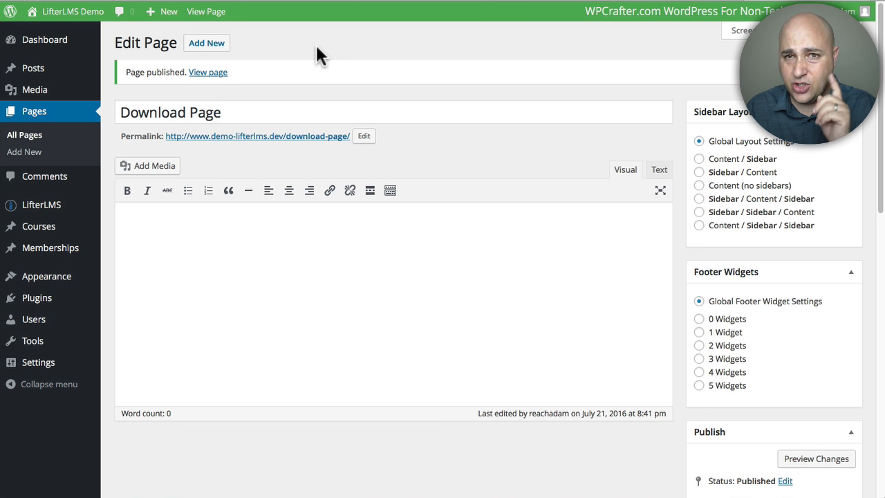
pyautogui.scroll(-2, 299, 87)
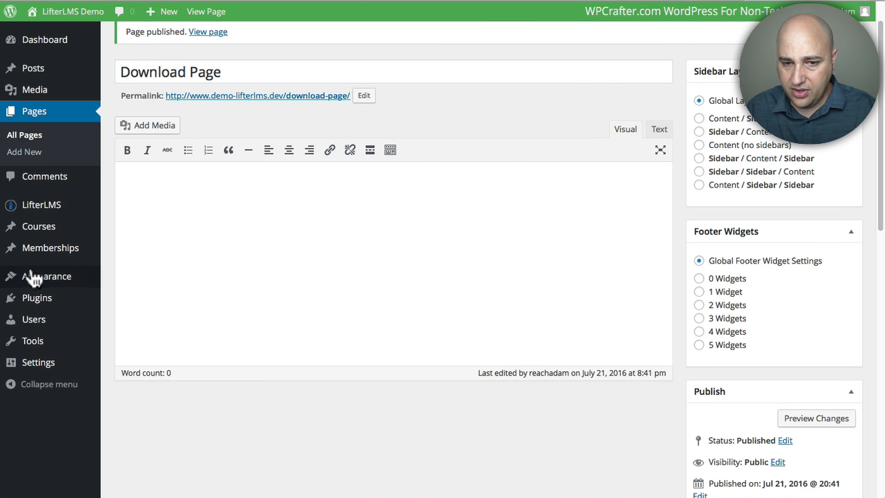
# - Create a navigation menu named Menu from the default items and assign it to the Primary Menu theme location
pyautogui.moveTo(29, 280)
pyautogui.click(123, 328)
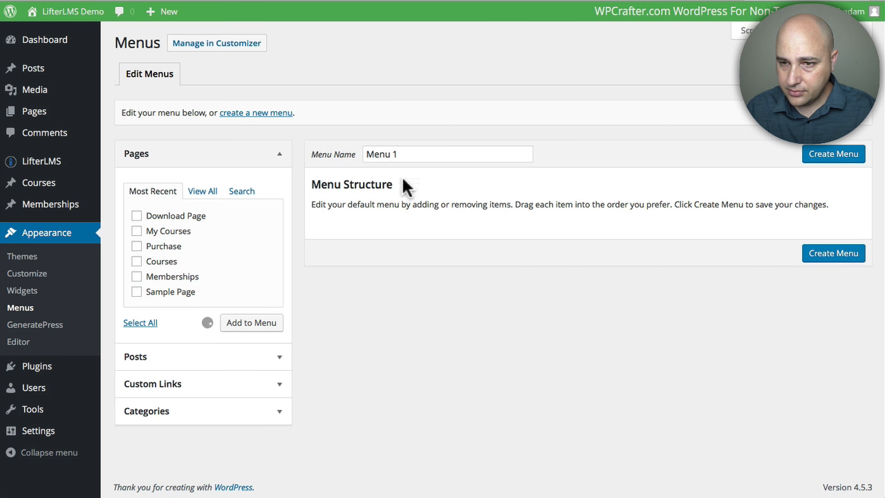
pyautogui.click(405, 147)
pyautogui.click(405, 148)
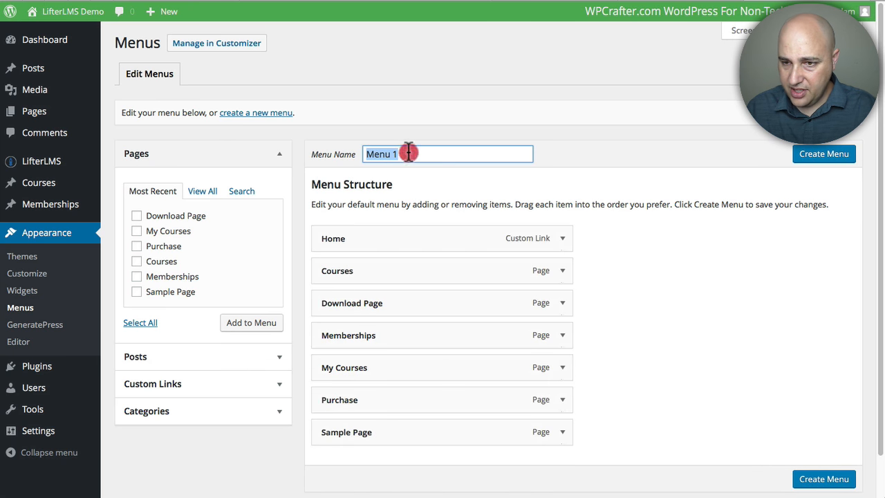
pyautogui.press('BackSpace')
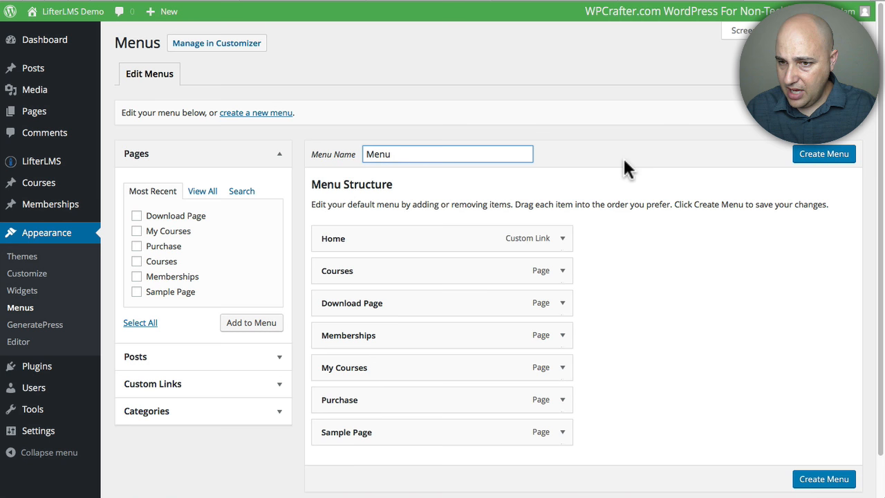
pyautogui.click(827, 160)
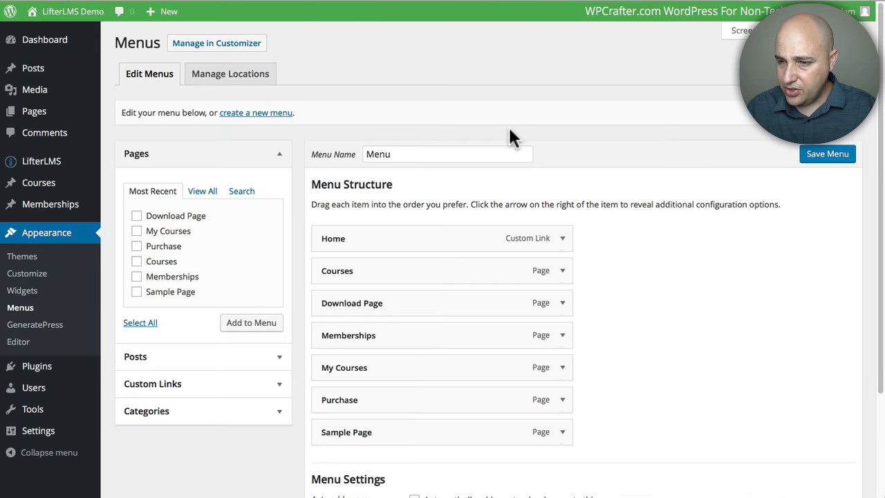
pyautogui.scroll(-3, 509, 132)
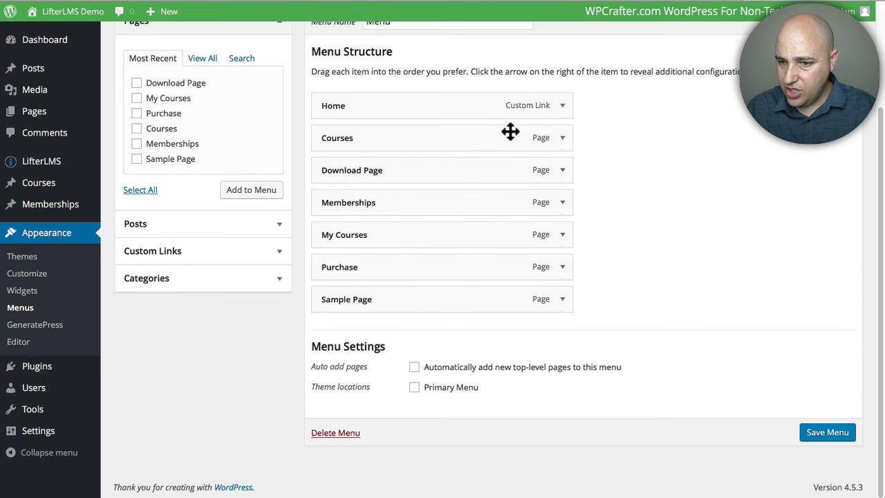
pyautogui.click(414, 387)
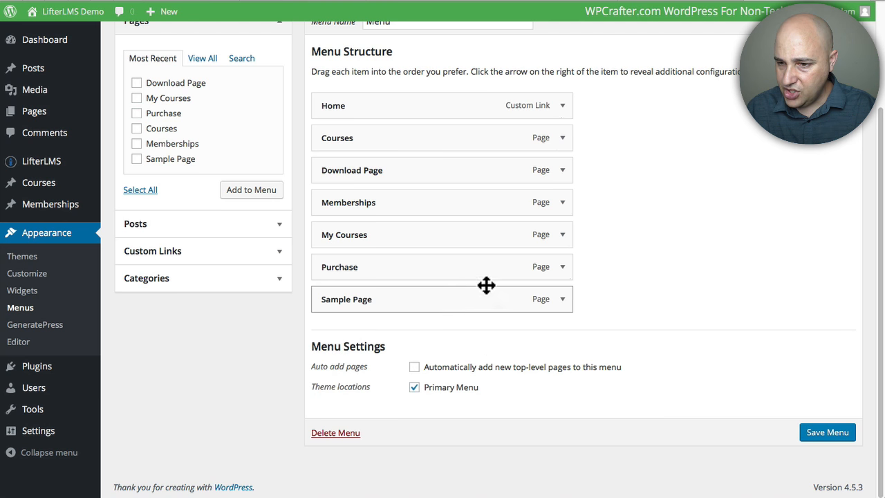
# - Remove the Sample Page and Download Page items from the menu and save it
pyautogui.click(562, 299)
pyautogui.click(333, 414)
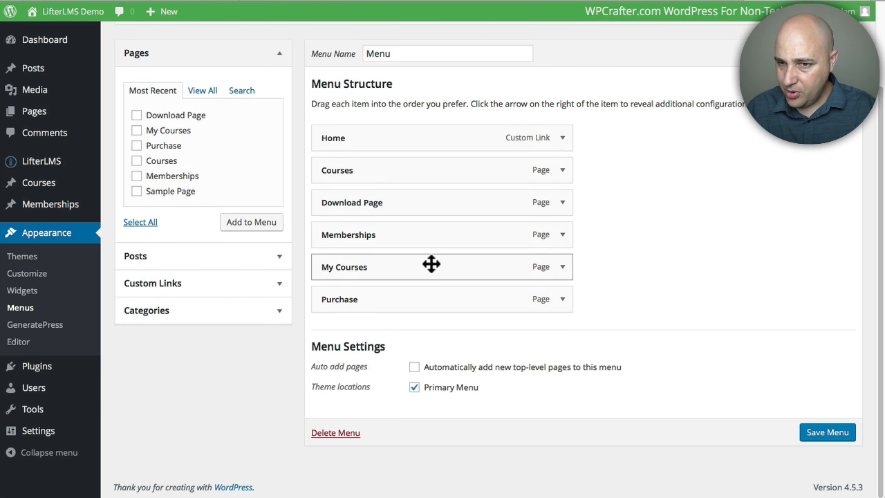
pyautogui.click(562, 201)
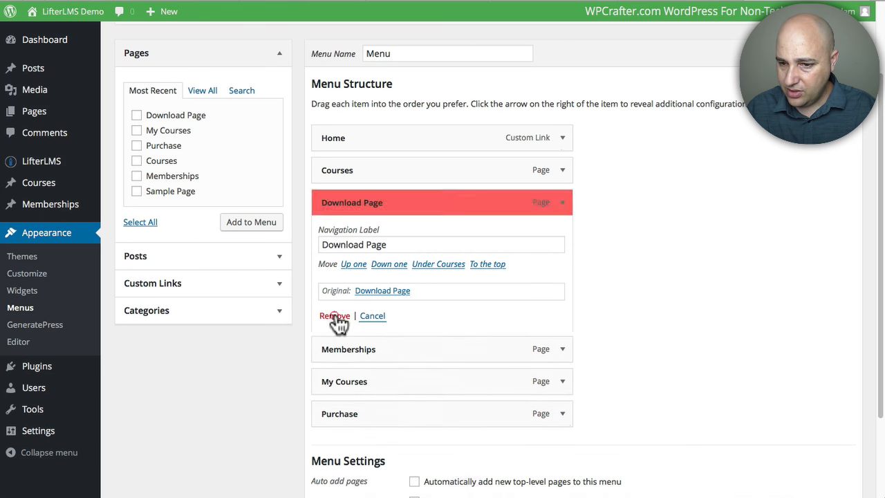
pyautogui.click(333, 314)
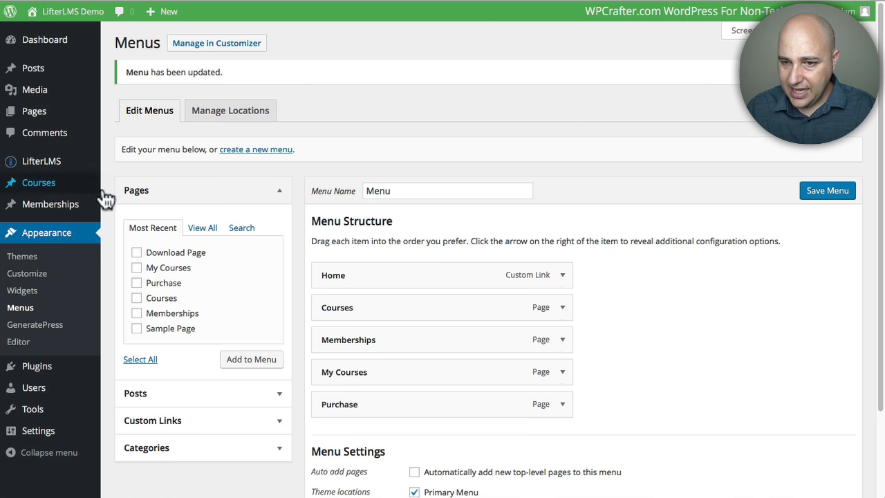
# - Create a new page titled Home and publish it
pyautogui.scroll(-2, 111, 193)
pyautogui.scroll(2, 114, 197)
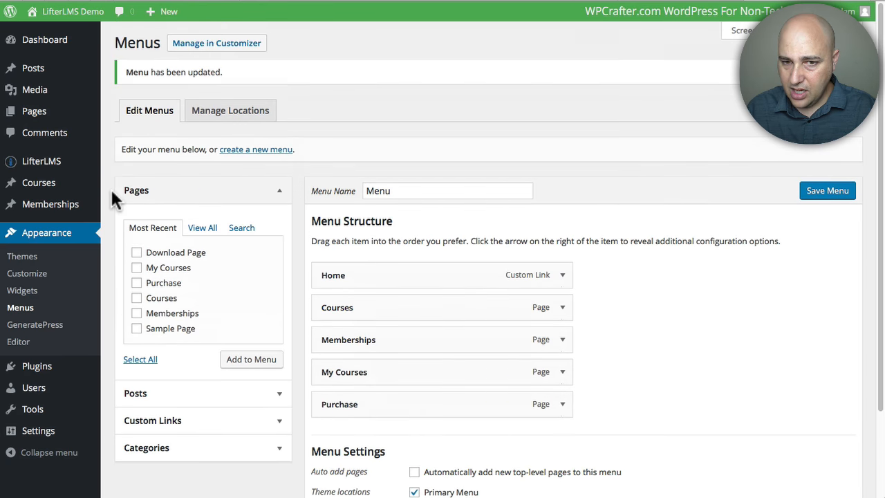
pyautogui.moveTo(39, 114)
pyautogui.click(175, 111)
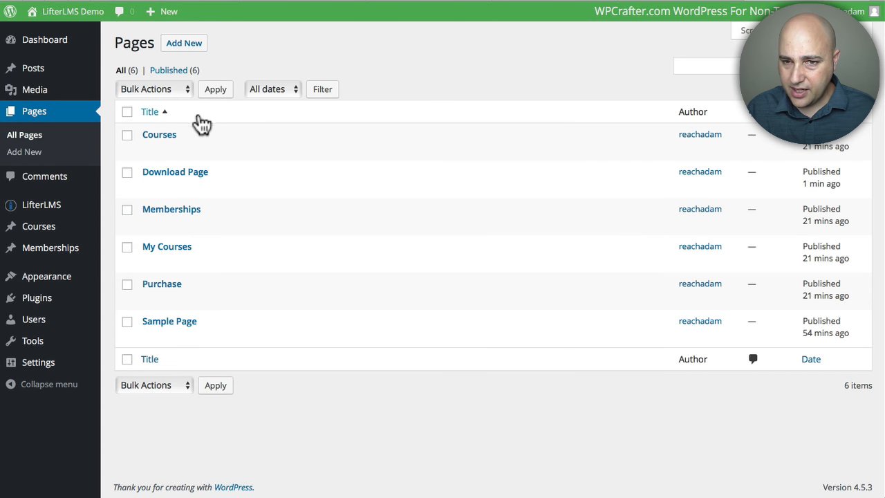
pyautogui.click(198, 45)
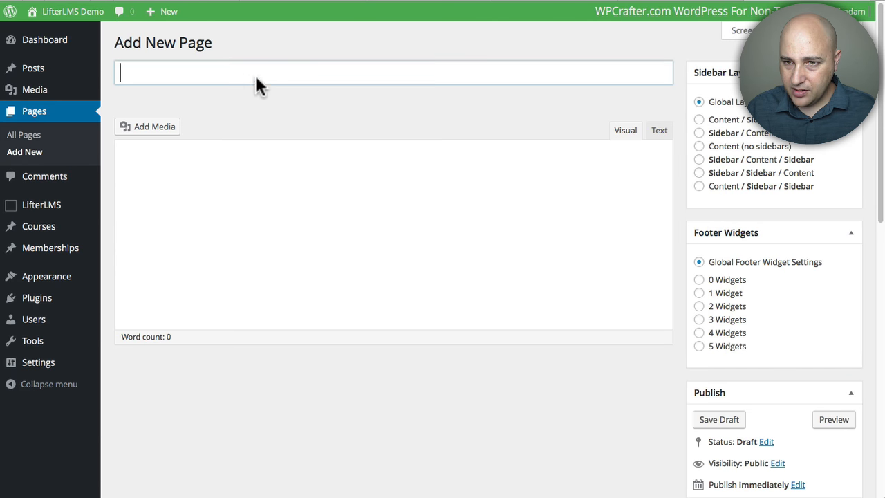
pyautogui.click(256, 73)
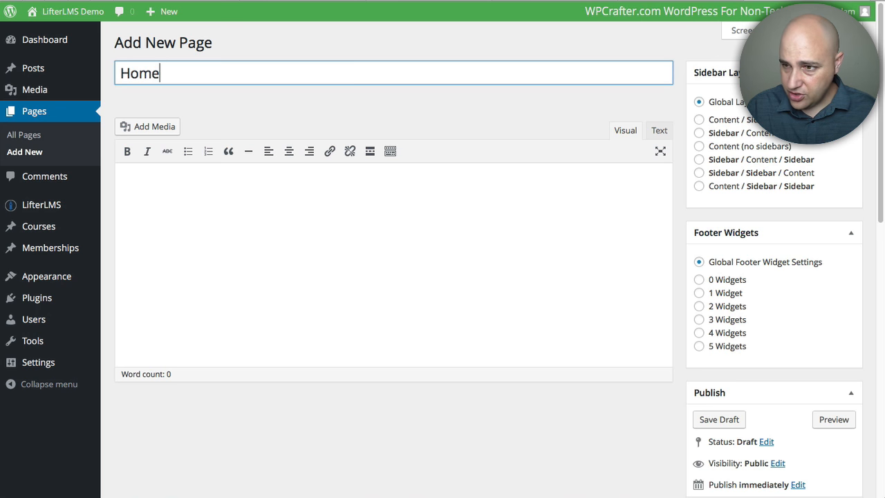
pyautogui.scroll(-5, 640, 434)
pyautogui.click(840, 216)
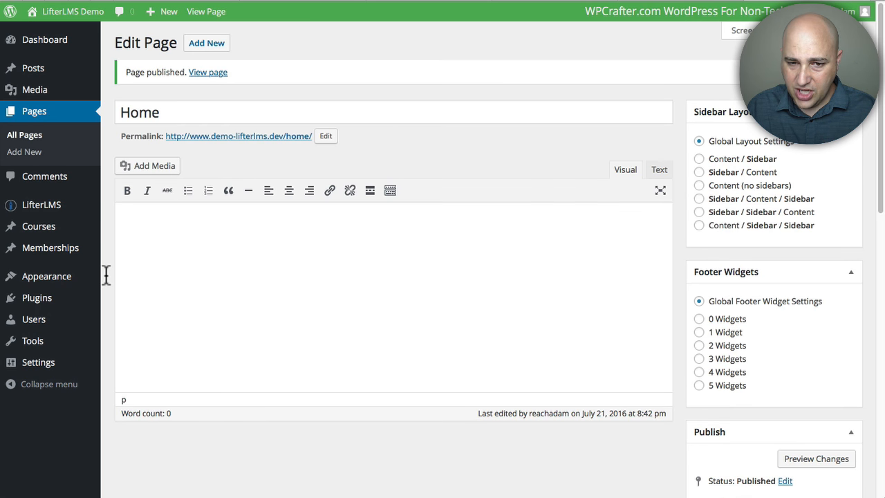
# - Set the site's front page to display the static page Home and save the reading settings
pyautogui.moveTo(87, 284)
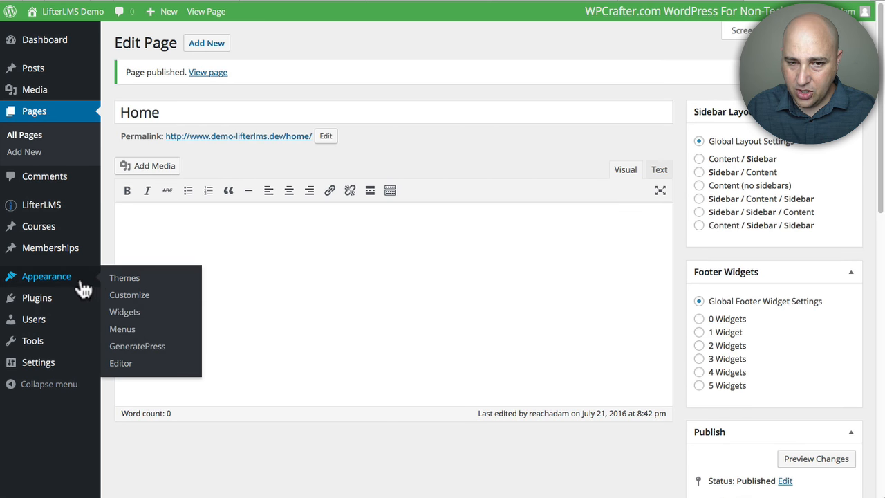
pyautogui.moveTo(60, 369)
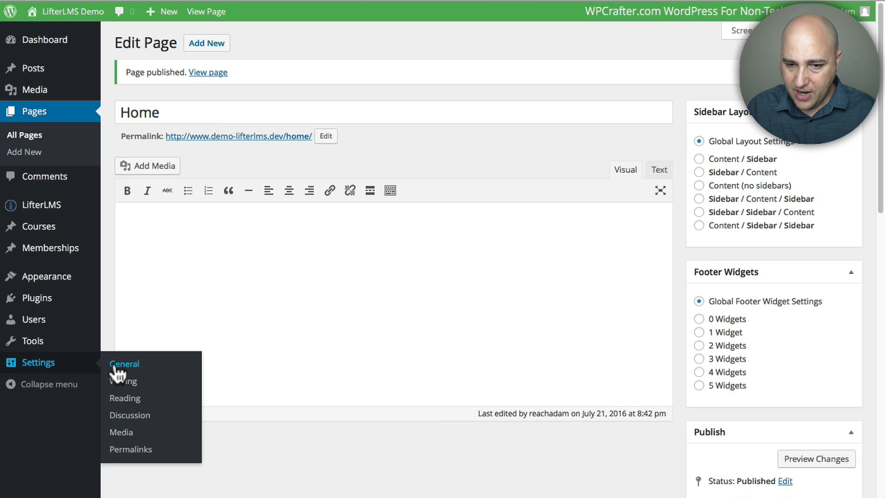
pyautogui.click(126, 399)
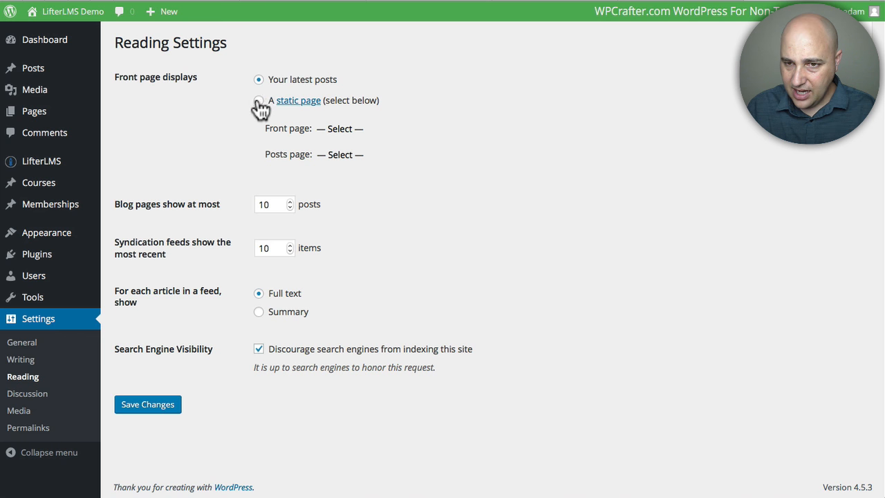
pyautogui.click(259, 100)
pyautogui.click(363, 131)
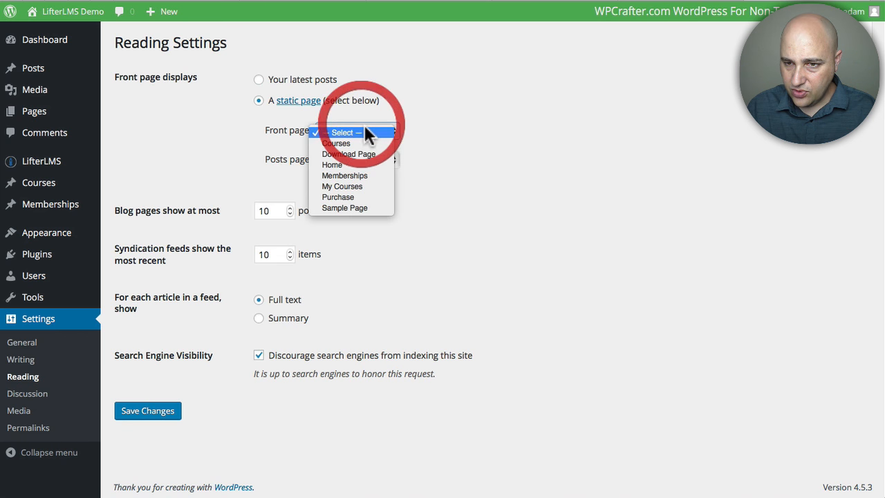
pyautogui.click(355, 165)
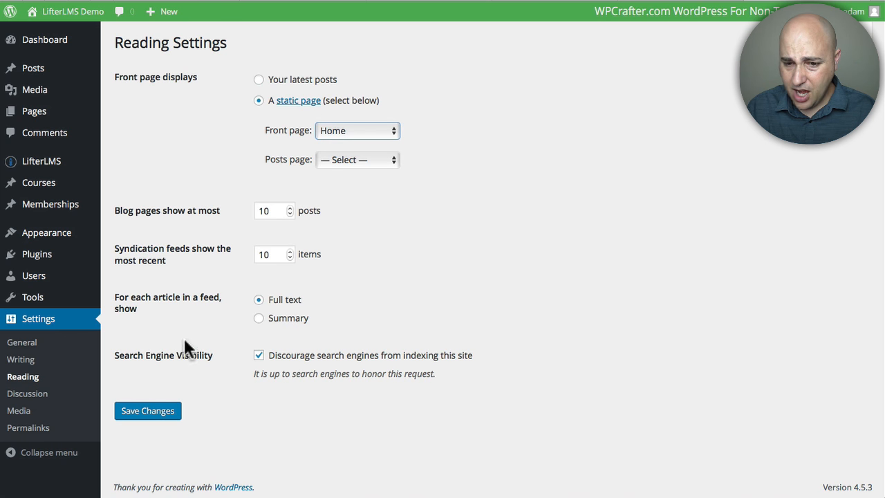
pyautogui.click(151, 413)
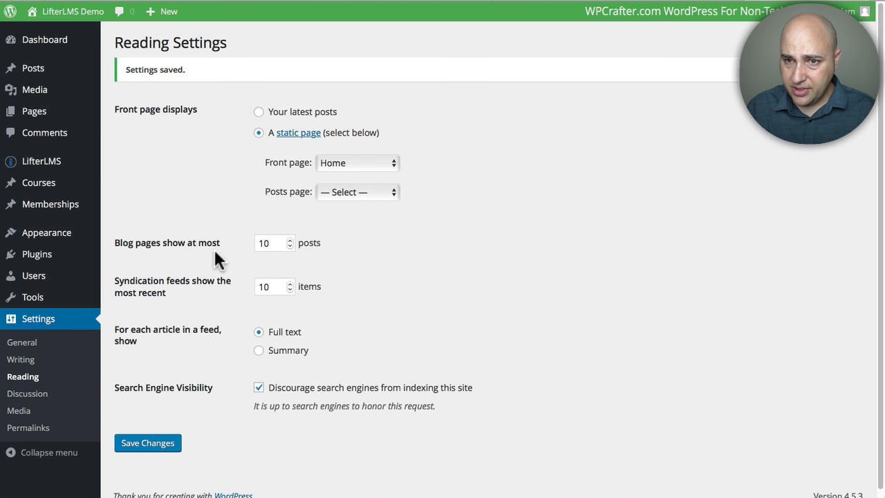
# - Open the live site in a separate tab and look over the course catalog
pyautogui.moveTo(31, 14)
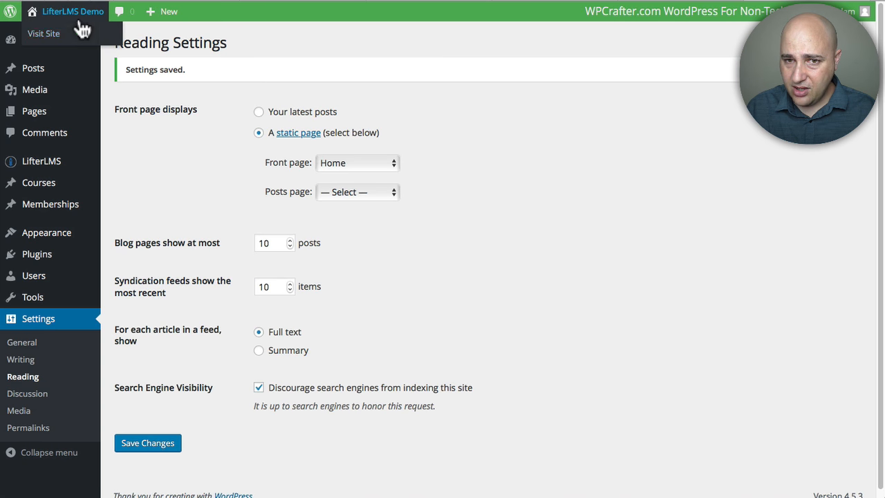
pyautogui.rightClick(63, 33)
pyautogui.click(105, 39)
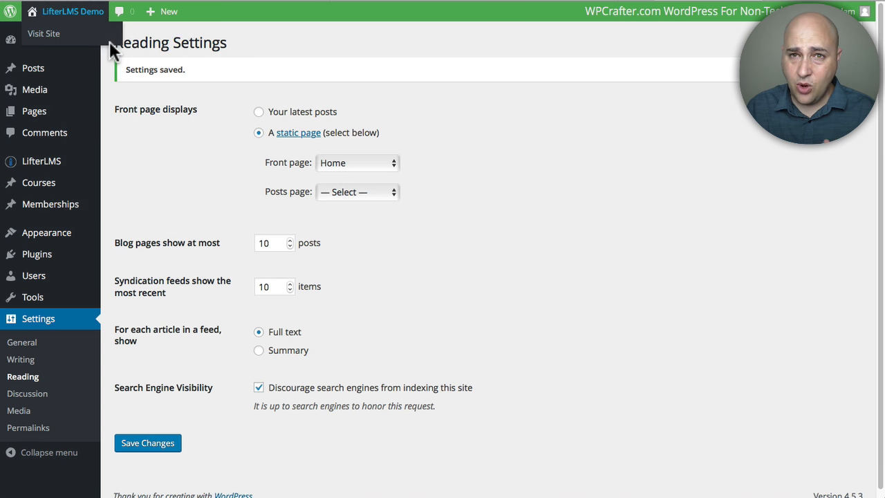
pyautogui.click(804, 1)
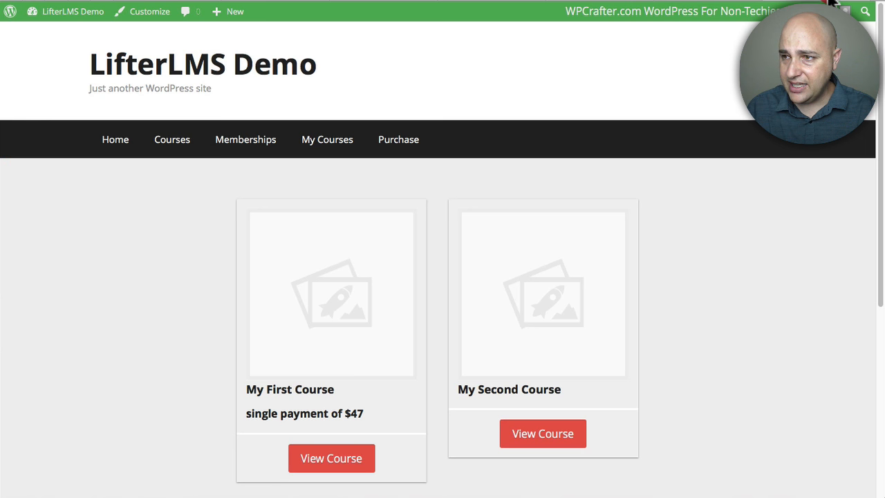
pyautogui.scroll(-4, 474, 173)
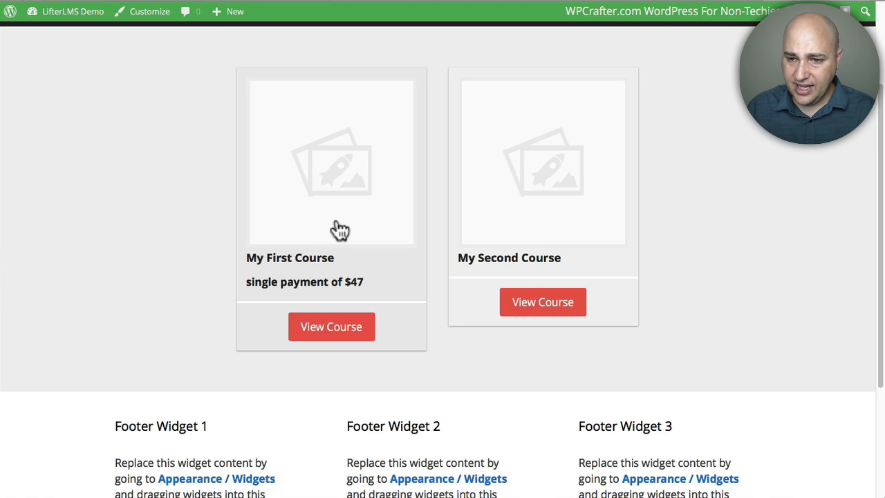
# - Open the My First Course page and examine its price, enrollment buttons, lesson outline and sidebar
pyautogui.click(322, 328)
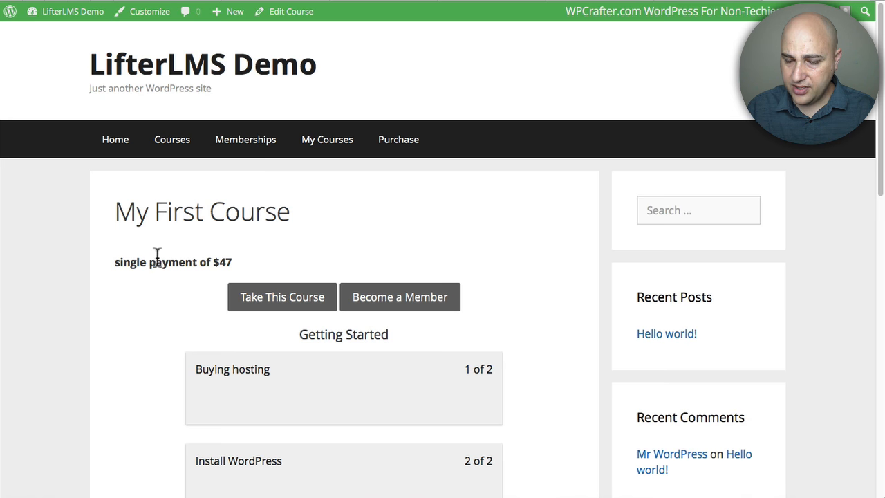
pyautogui.scroll(-2, 162, 256)
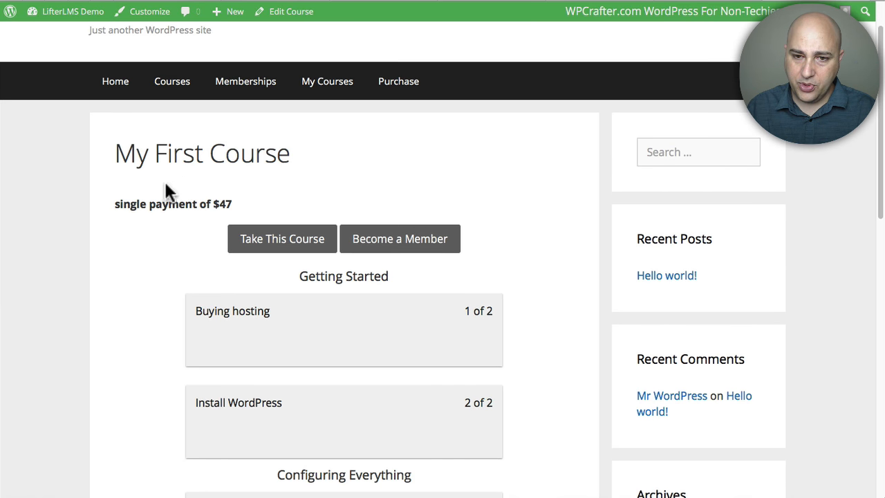
pyautogui.scroll(-2, 274, 193)
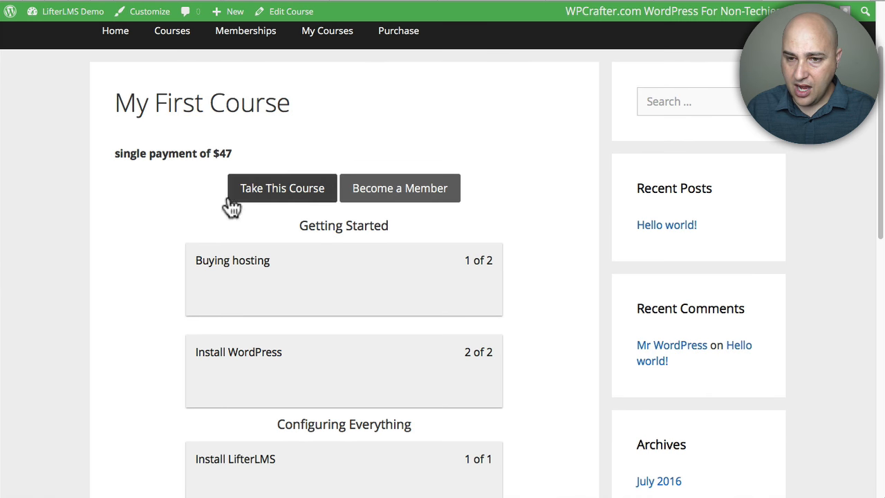
pyautogui.scroll(-4, 325, 215)
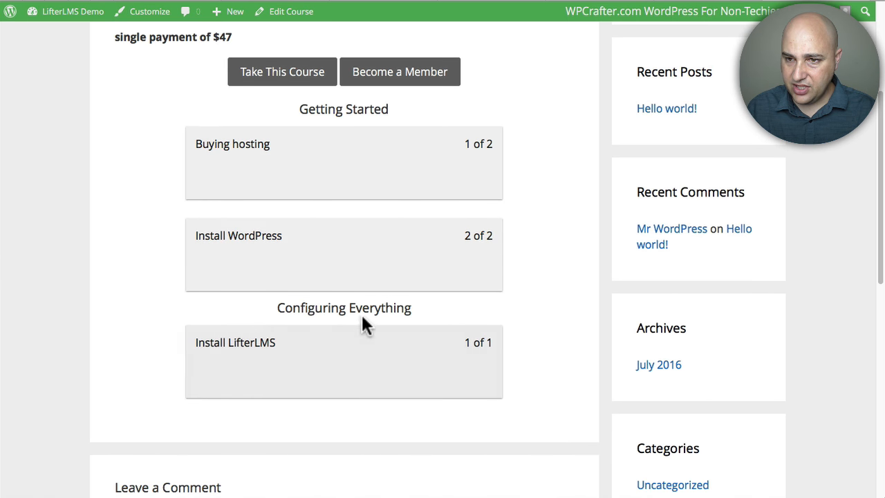
pyautogui.scroll(8, 364, 322)
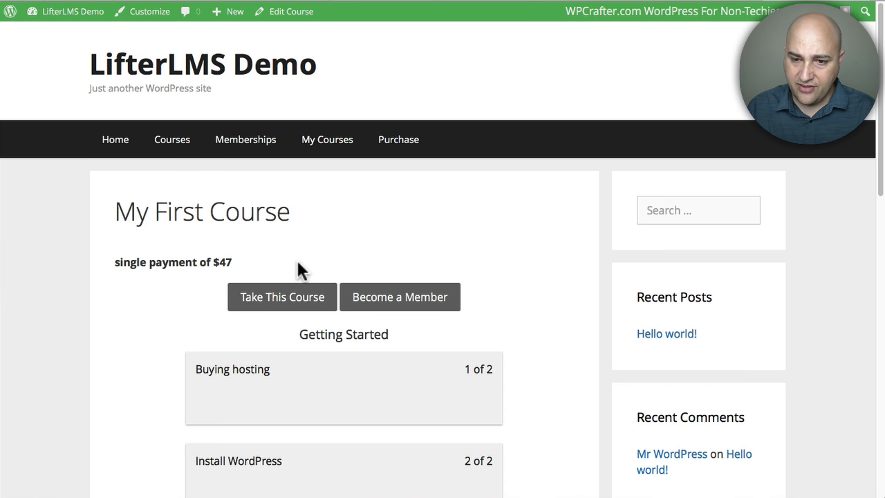
pyautogui.click(438, 306)
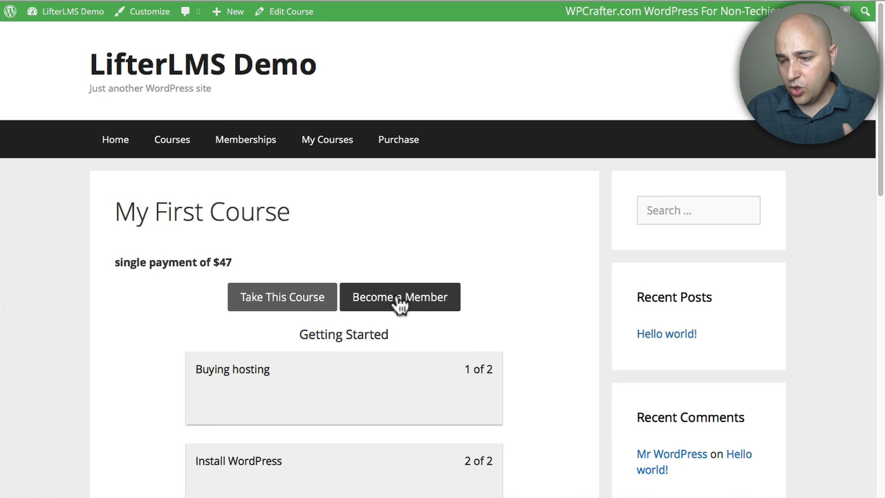
pyautogui.scroll(-3, 527, 285)
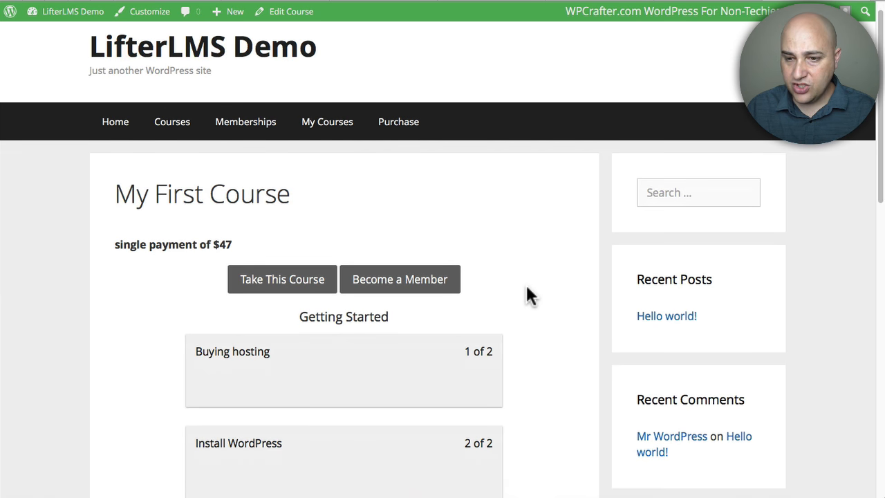
pyautogui.scroll(-10, 529, 287)
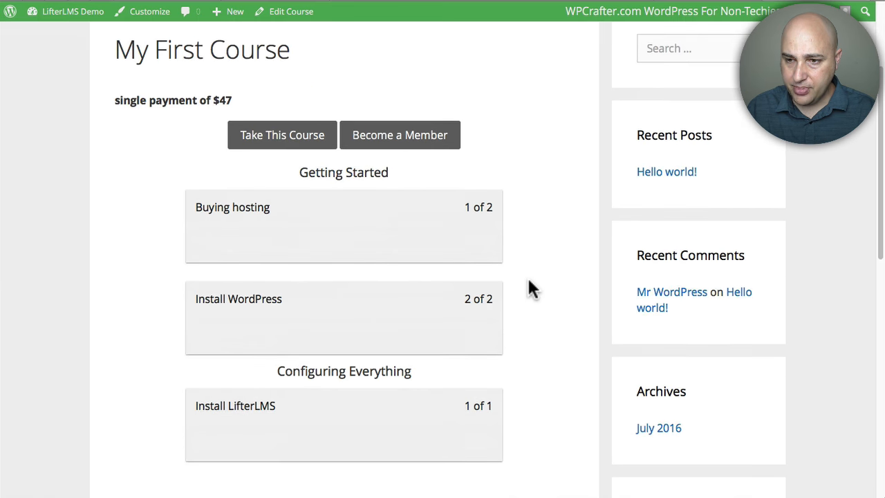
pyautogui.scroll(13, 529, 285)
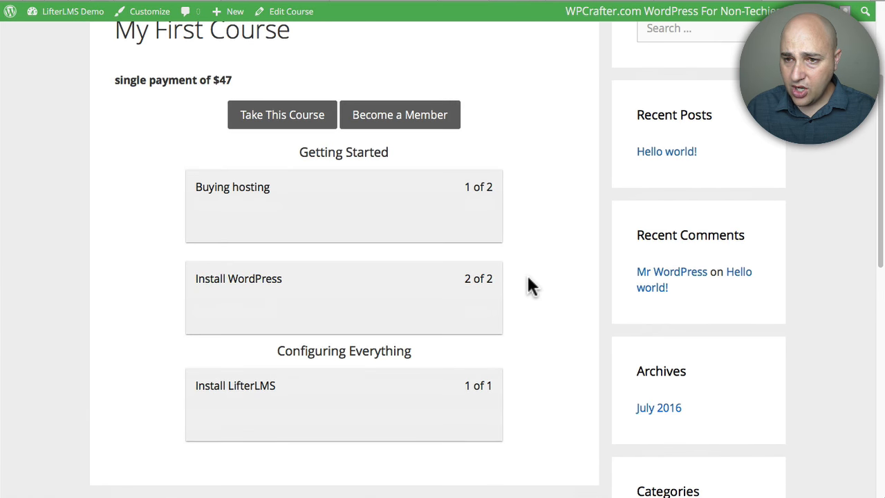
pyautogui.scroll(-4, 528, 280)
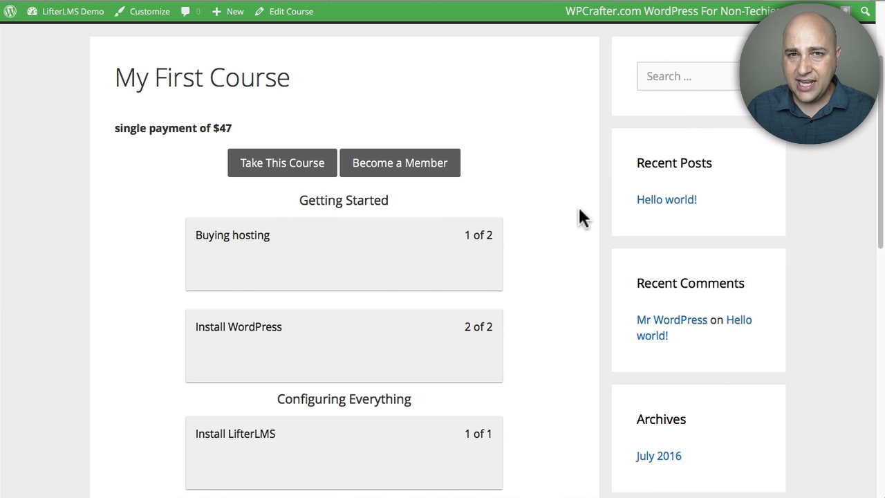
pyautogui.scroll(4, 578, 209)
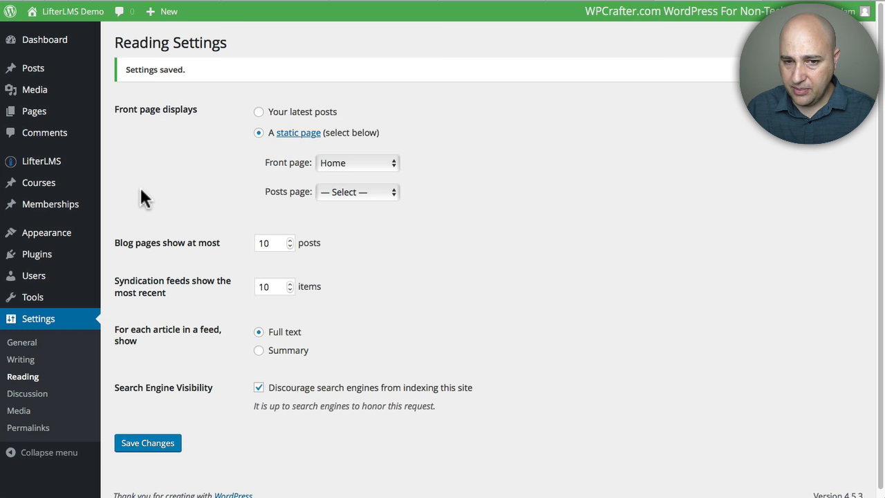
# - Delete the Meta, Categories and Archives widgets from the Right Sidebar widget area
pyautogui.moveTo(71, 238)
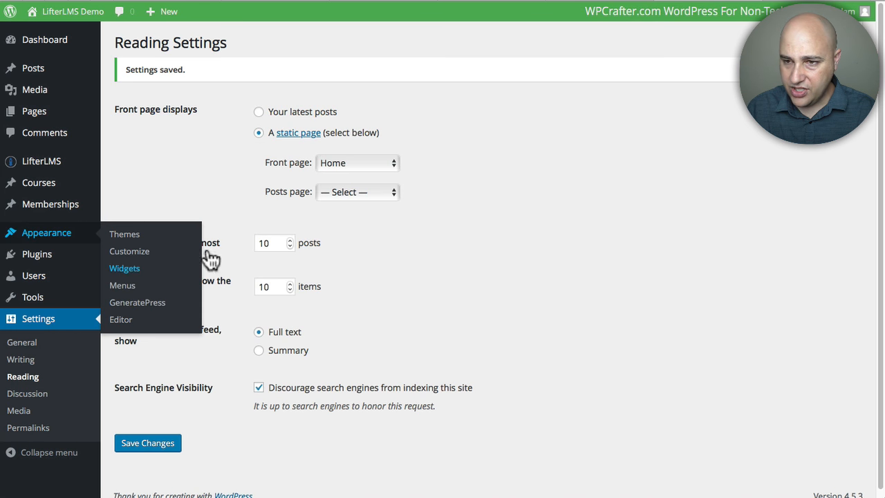
pyautogui.click(158, 270)
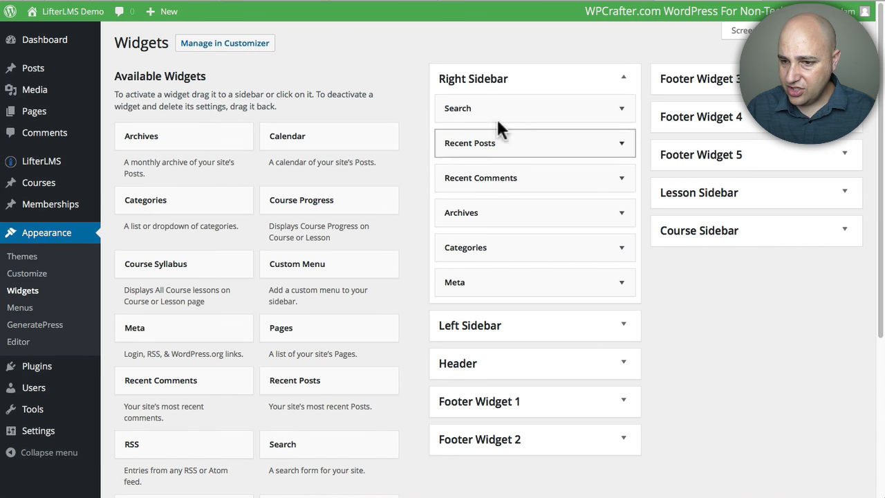
pyautogui.click(621, 282)
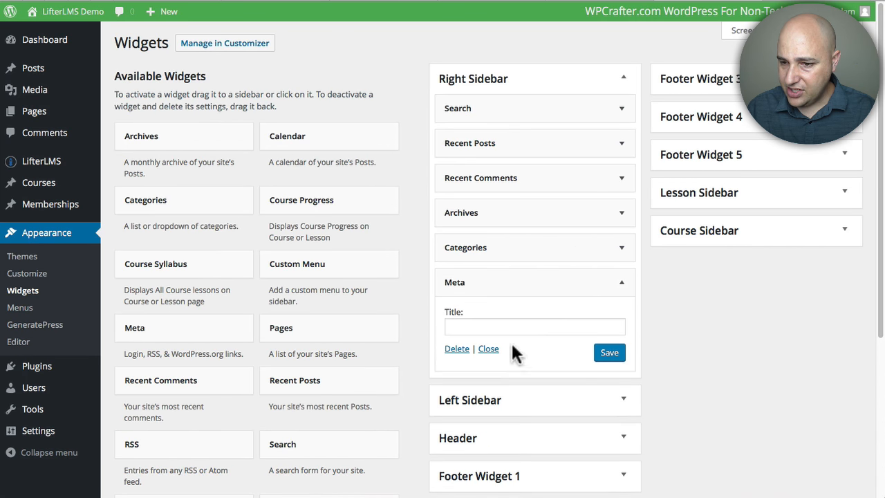
pyautogui.click(457, 349)
pyautogui.click(620, 247)
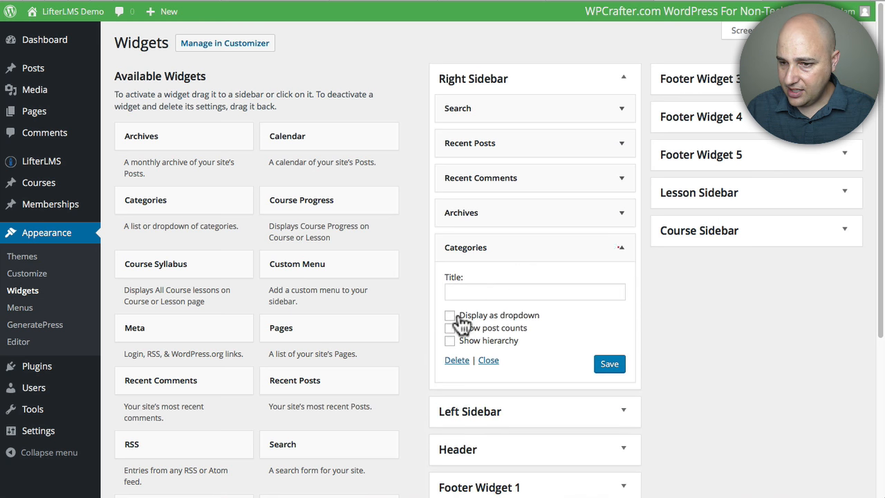
pyautogui.click(456, 360)
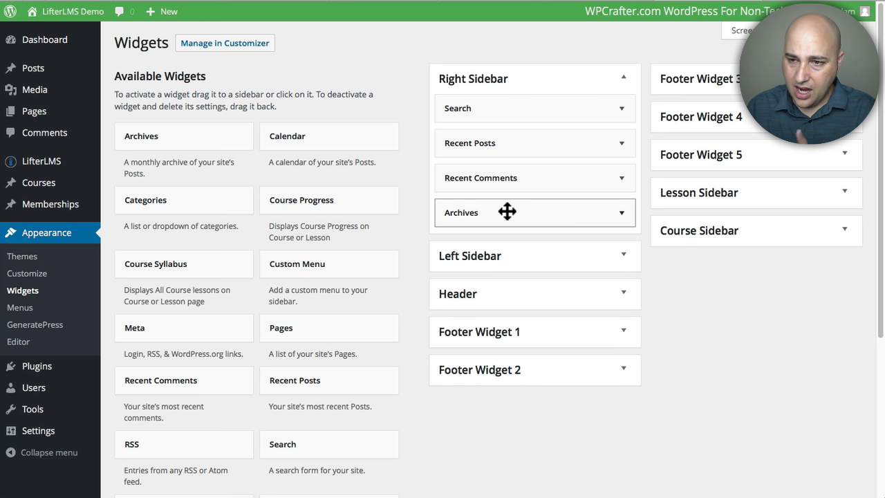
pyautogui.click(506, 211)
pyautogui.click(456, 312)
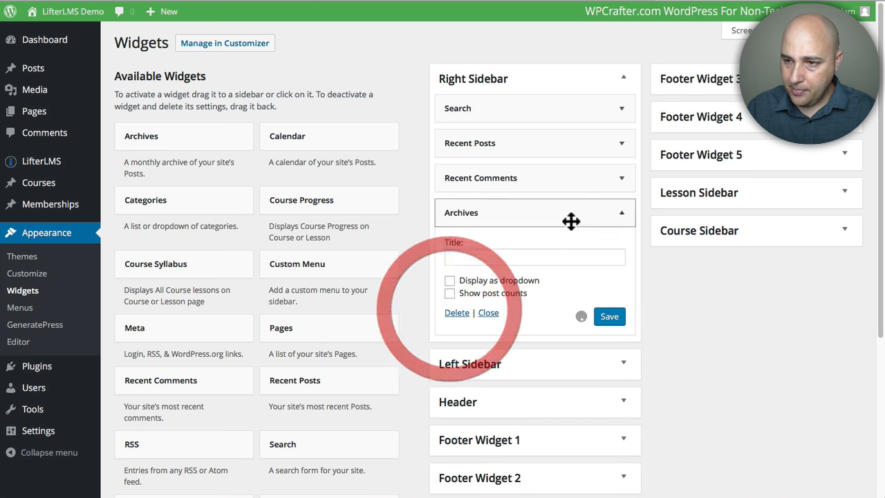
# - Delete the Recent Comments, Recent Posts and Search widgets from the Right Sidebar widget area
pyautogui.click(615, 179)
pyautogui.click(457, 271)
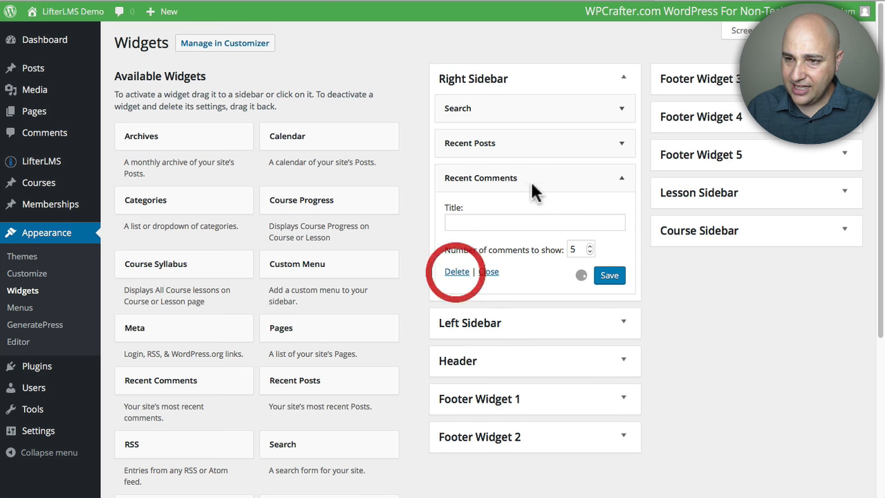
pyautogui.click(622, 146)
pyautogui.click(456, 257)
pyautogui.click(620, 108)
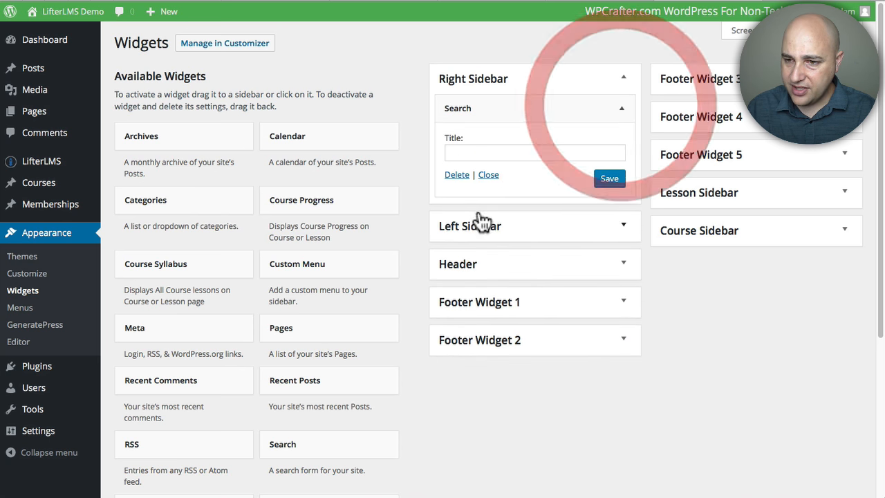
pyautogui.click(456, 175)
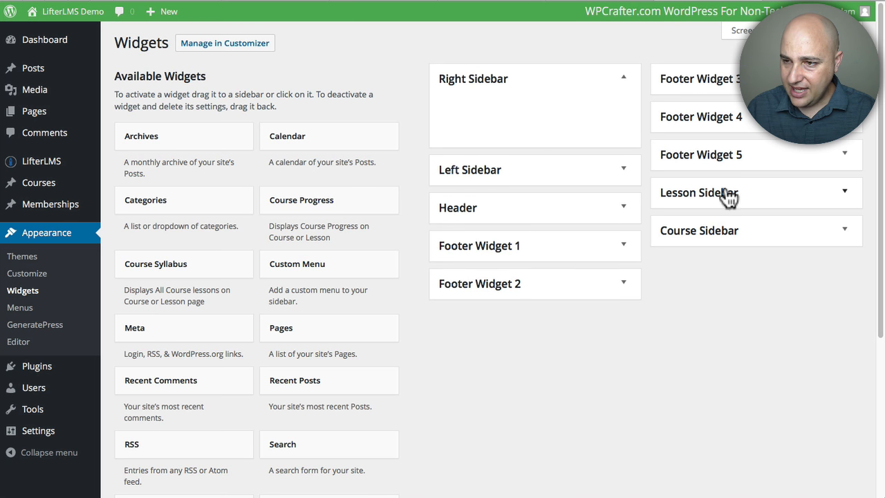
# - Add a Course Progress widget titled "Progress" to the Course Sidebar widget area and save it
pyautogui.click(716, 236)
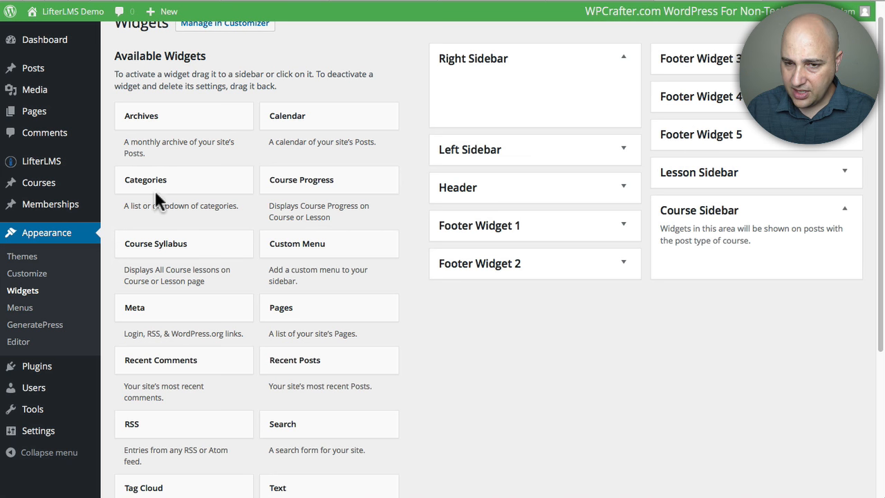
pyautogui.moveTo(346, 192); pyautogui.dragTo(727, 261)
pyautogui.click(721, 307)
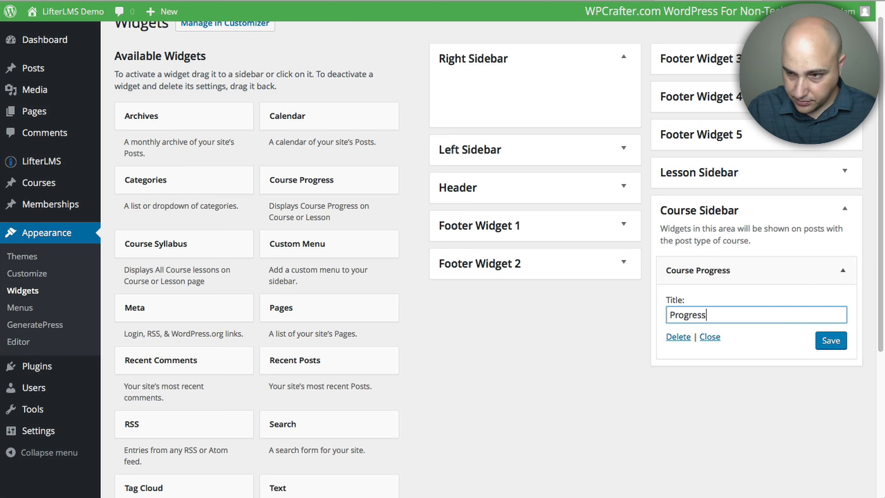
pyautogui.click(830, 340)
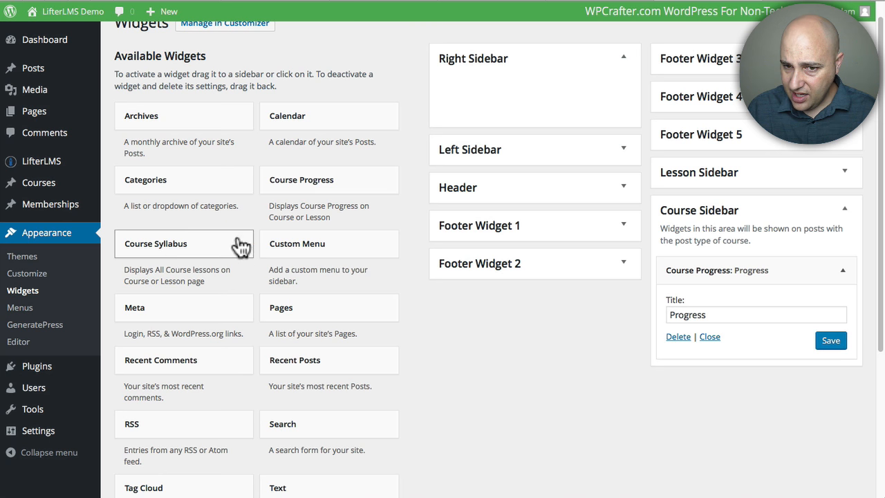
# - Add a Course Syllabus widget titled "Outline" below Course Progress in the Course Sidebar and save it
pyautogui.moveTo(173, 252); pyautogui.dragTo(810, 369)
pyautogui.click(830, 340)
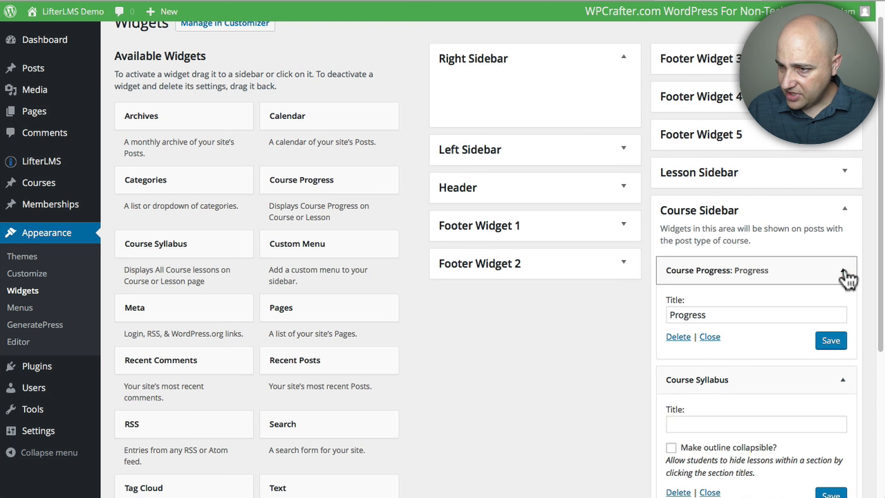
pyautogui.click(814, 270)
pyautogui.scroll(-2, 734, 273)
pyautogui.click(704, 260)
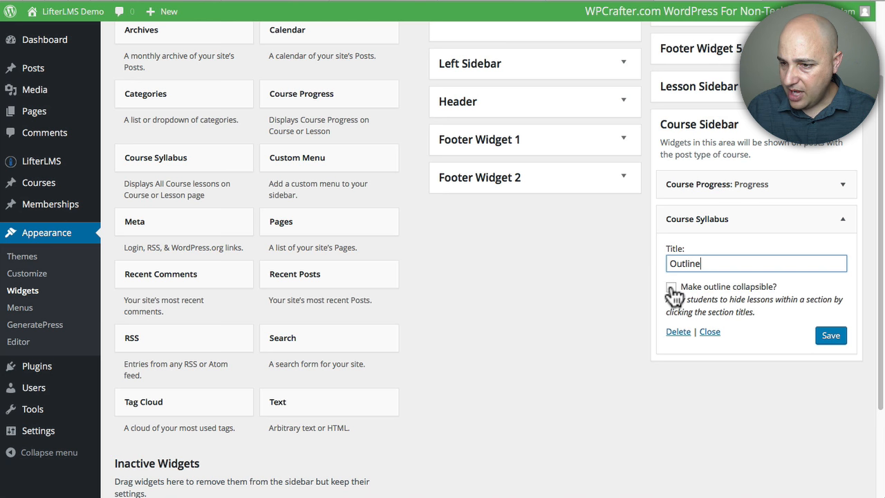
pyautogui.write('Outline')
pyautogui.click(826, 336)
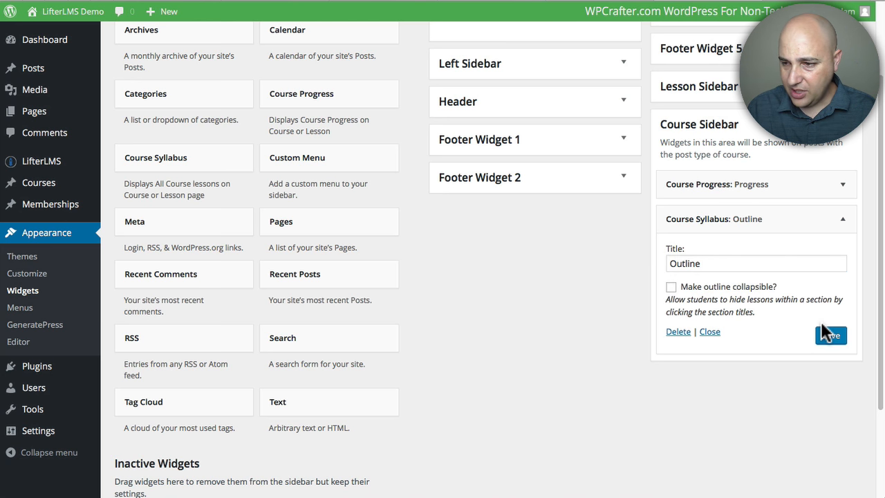
pyautogui.click(791, 221)
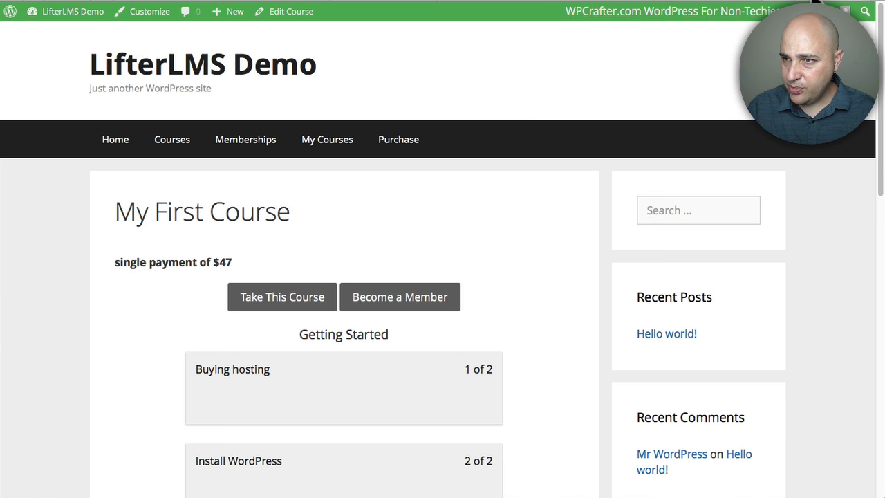
# - Reload the live My First Course page and check the course widgets in its sidebar
pyautogui.click(614, 0)
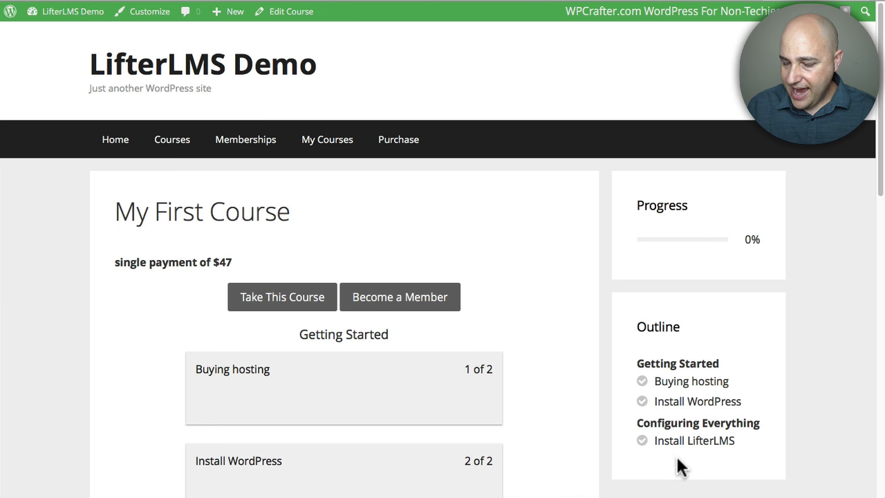
pyautogui.scroll(-1, 677, 442)
pyautogui.moveTo(733, 312); pyautogui.dragTo(629, 312)
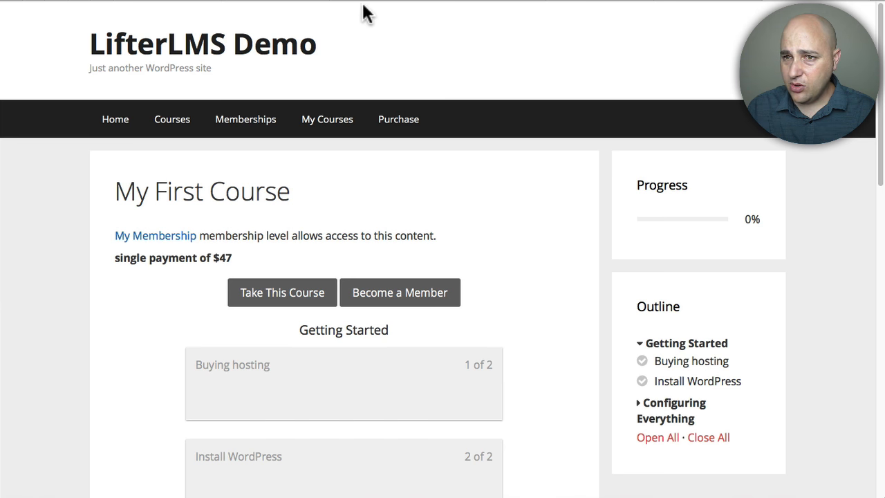
# - Choose to take My First Course as a logged-out visitor and examine the login and registration forms
pyautogui.scroll(-3, 360, 87)
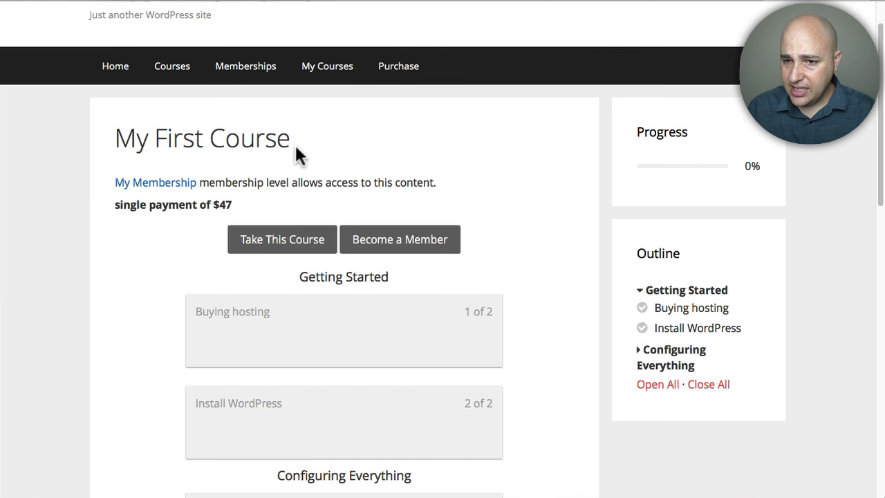
pyautogui.click(274, 235)
pyautogui.scroll(-5, 357, 168)
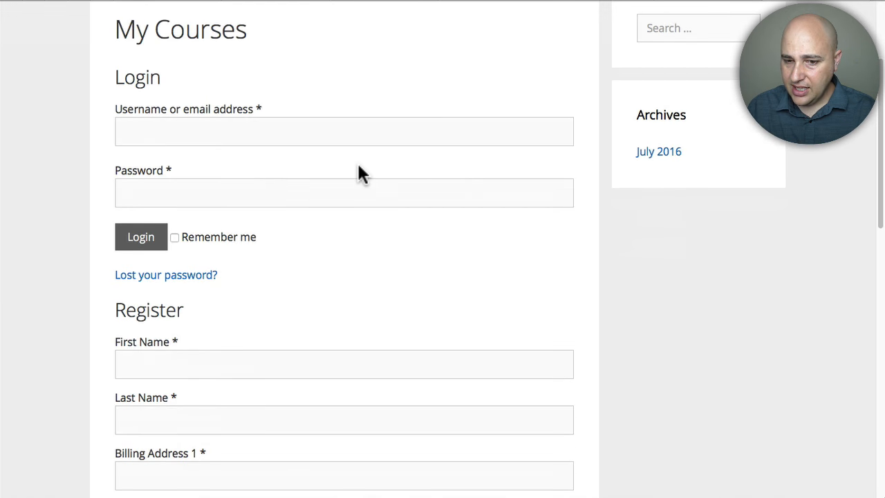
pyautogui.scroll(5, 358, 166)
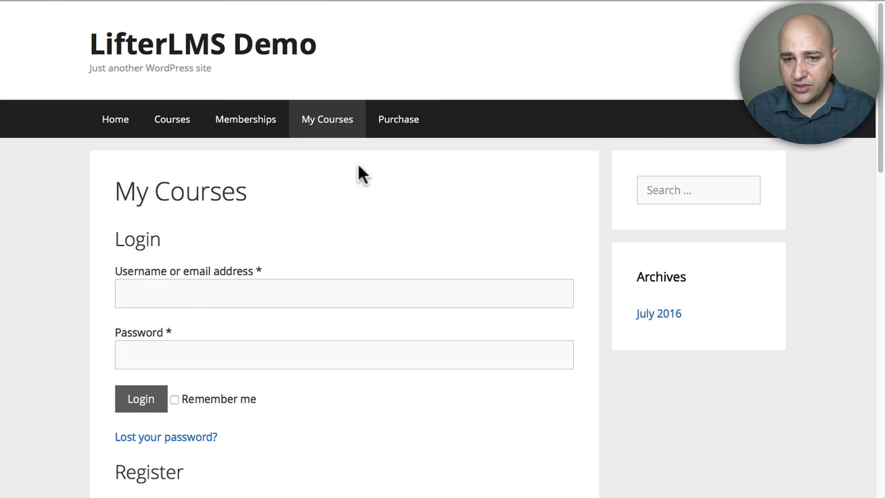
pyautogui.scroll(-3, 357, 173)
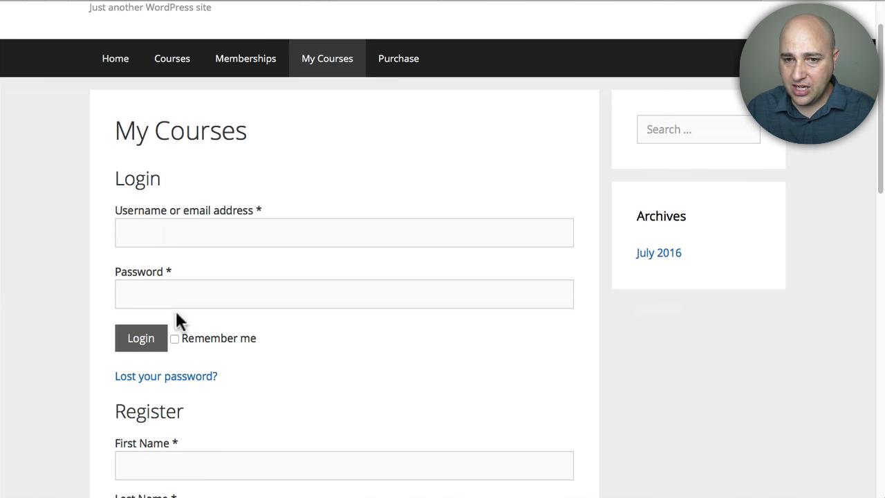
pyautogui.scroll(-5, 311, 270)
pyautogui.scroll(-8, 208, 346)
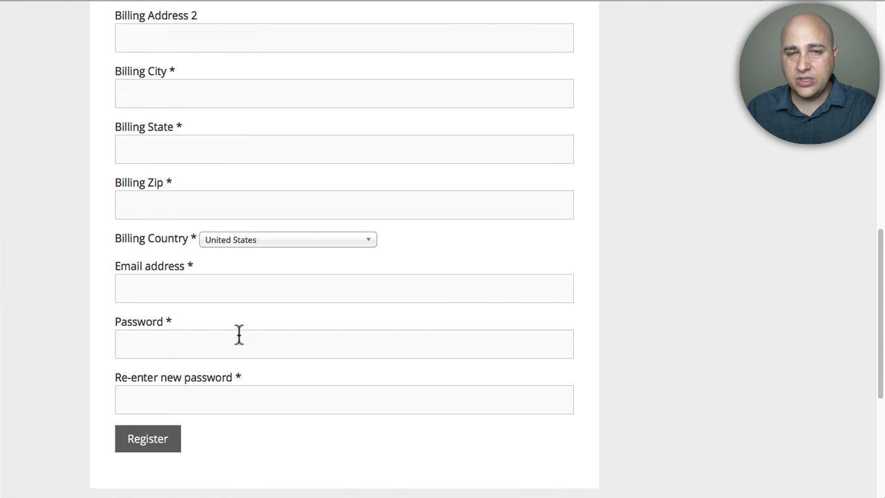
pyautogui.scroll(15, 338, 183)
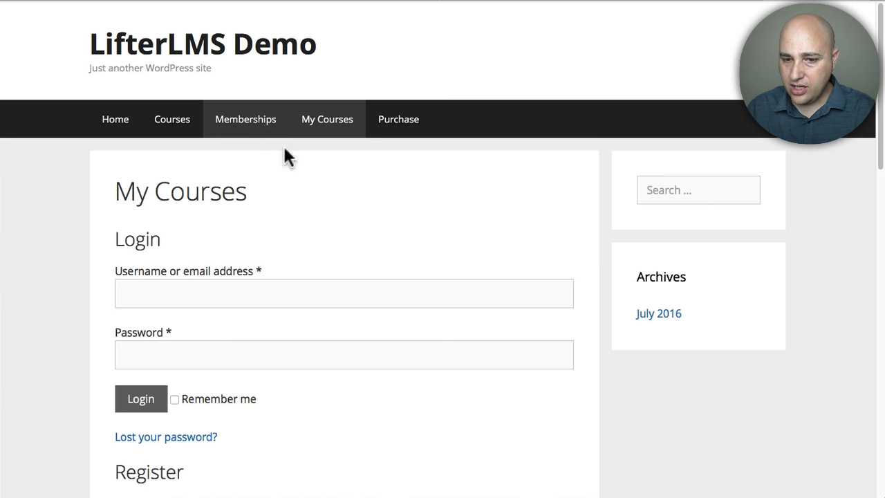
pyautogui.scroll(-5, 318, 131)
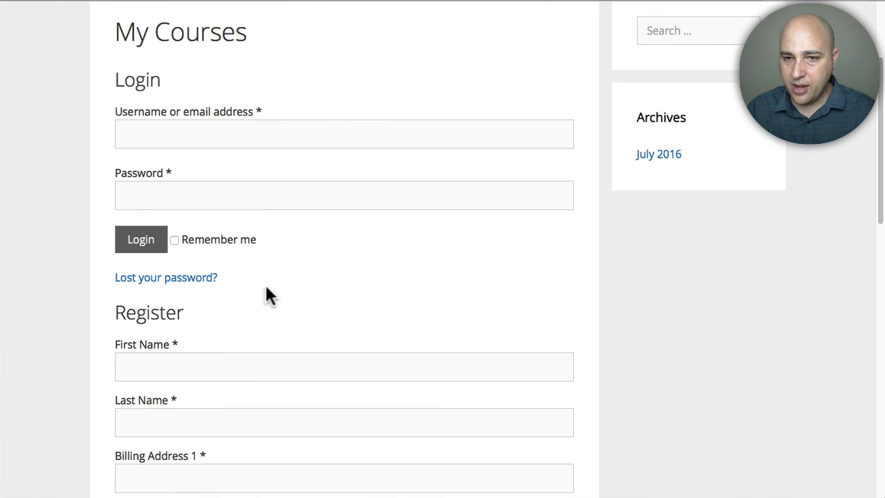
pyautogui.scroll(5, 323, 223)
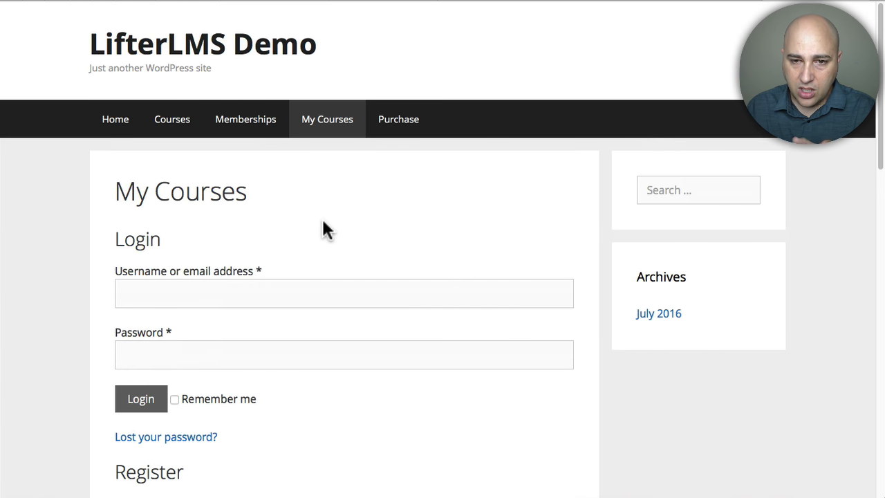
# - Open the membership catalog and view the price and sign-up option on the My Membership page
pyautogui.click(400, 122)
pyautogui.click(250, 122)
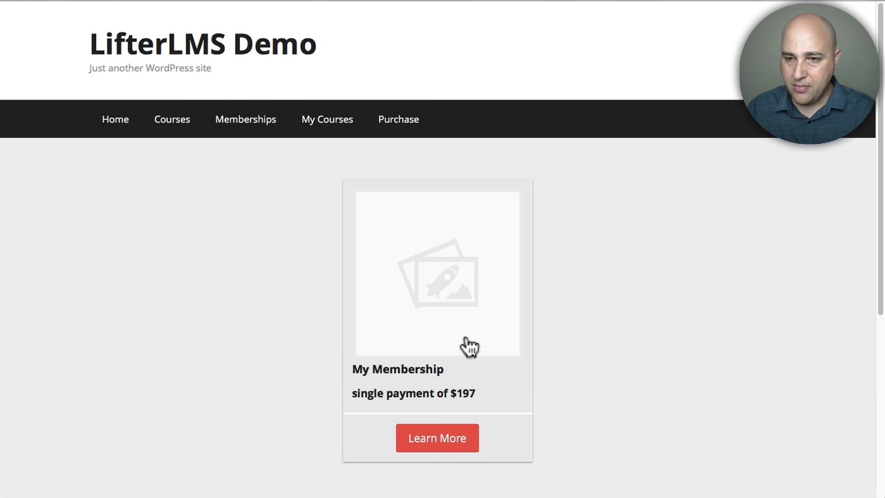
pyautogui.click(403, 243)
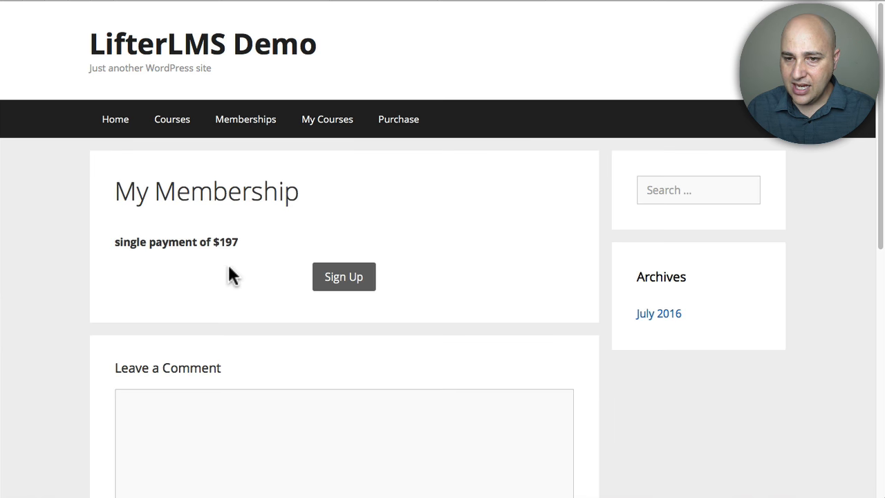
pyautogui.scroll(-1, 253, 271)
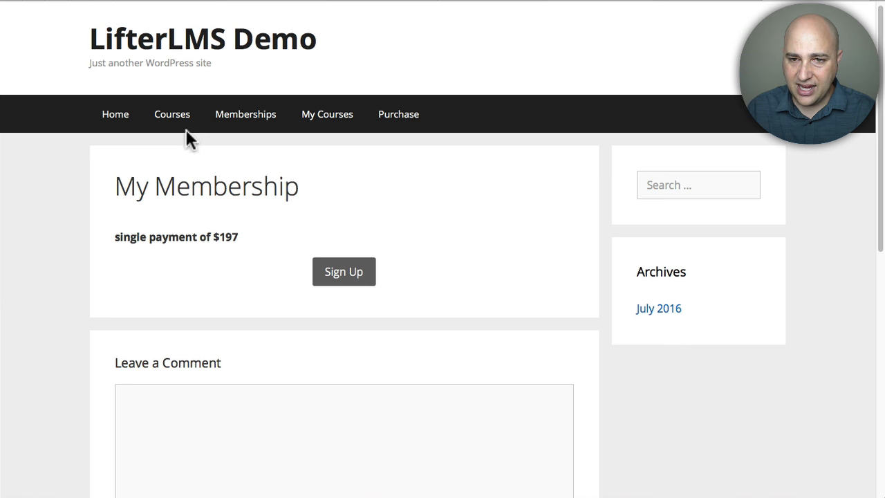
# - View the course catalog and the static home page as a logged-out visitor
pyautogui.click(172, 114)
pyautogui.scroll(-1, 204, 268)
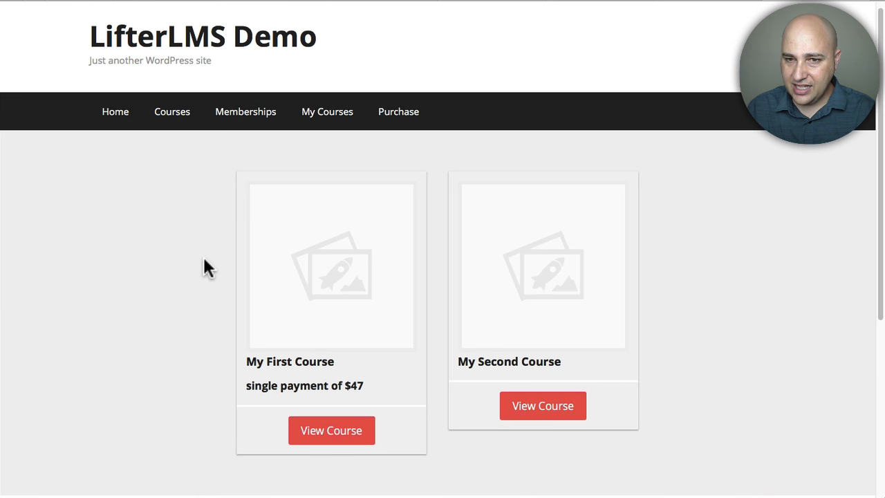
pyautogui.scroll(1, 166, 214)
pyautogui.click(114, 119)
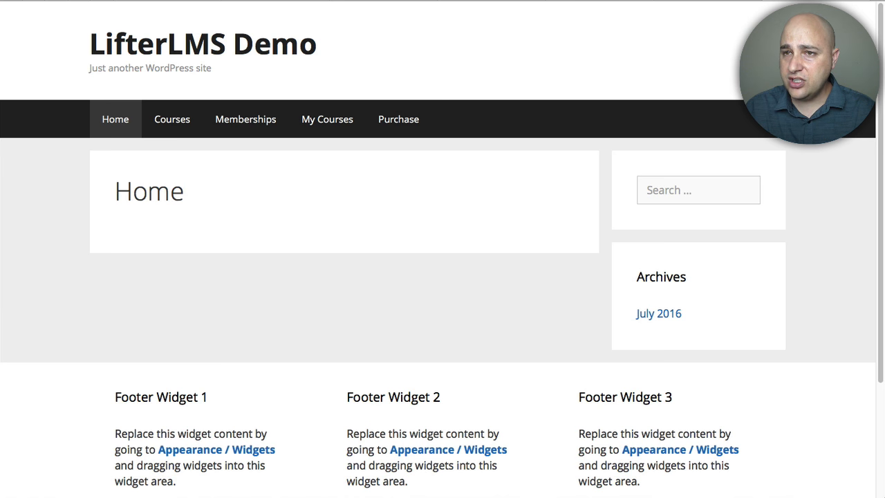
# - Switch to the Achieve demo site and examine the WordPress Essentials course page with its lesson list and sidebar
pyautogui.click(580, 1)
pyautogui.scroll(2, 441, 239)
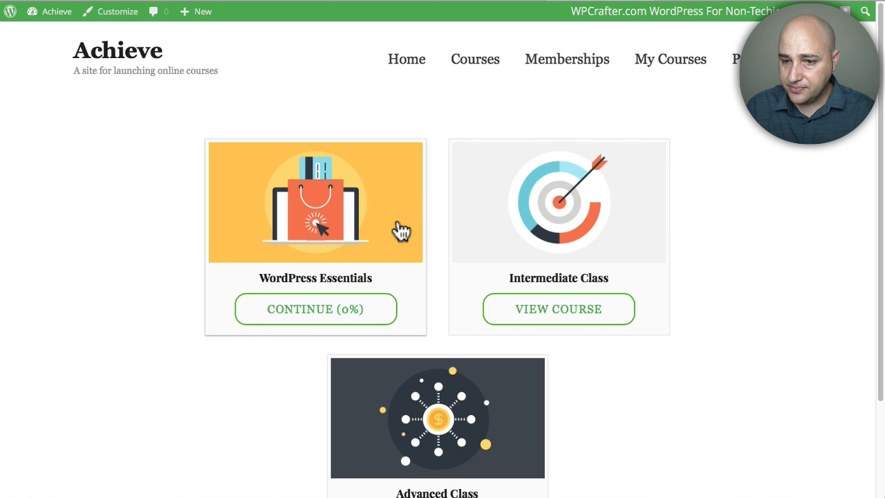
pyautogui.click(337, 222)
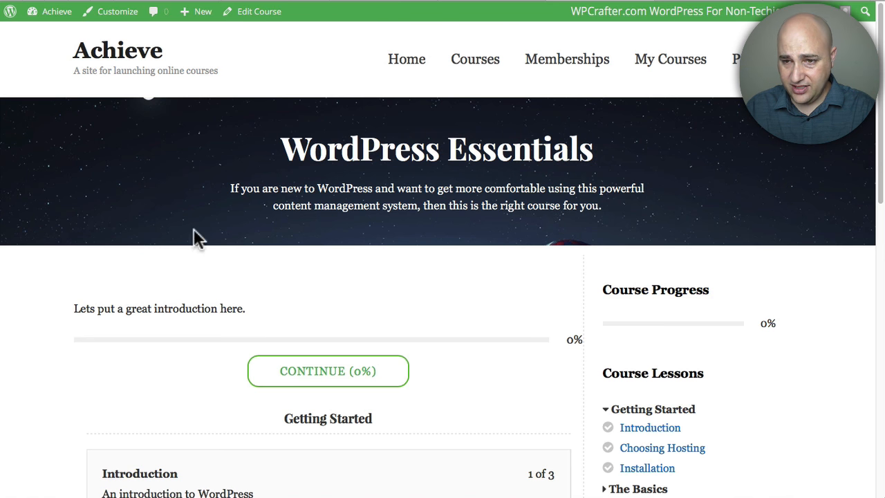
pyautogui.scroll(-5, 362, 207)
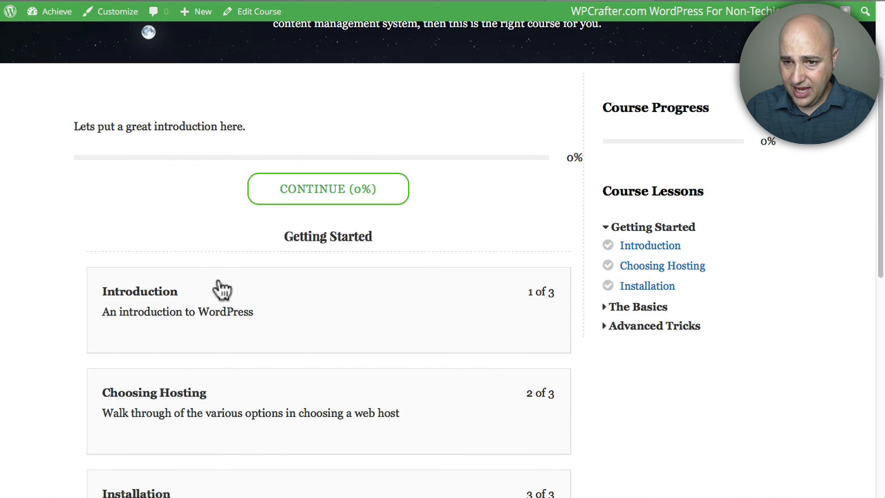
pyautogui.scroll(-8, 402, 312)
pyautogui.scroll(13, 403, 312)
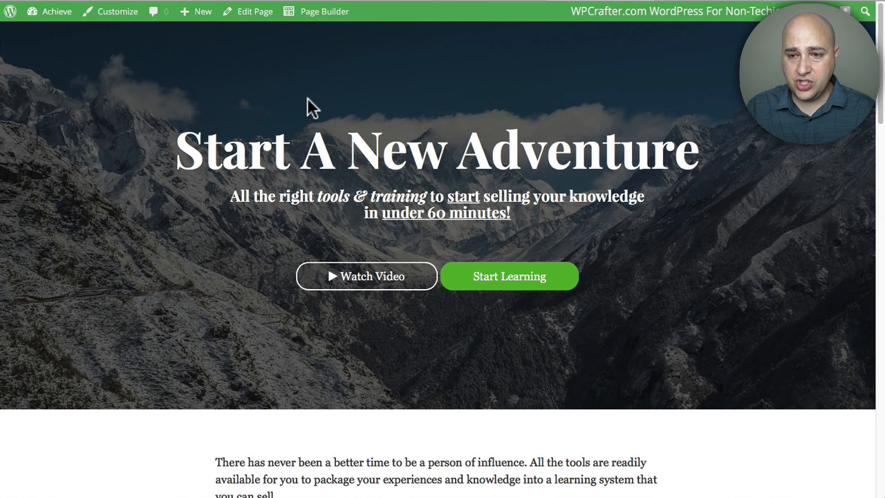
# - Look through the sections of the Achieve site's "Start A New Adventure" landing page down to the Frequently Asked Questions
pyautogui.scroll(-4, 422, 289)
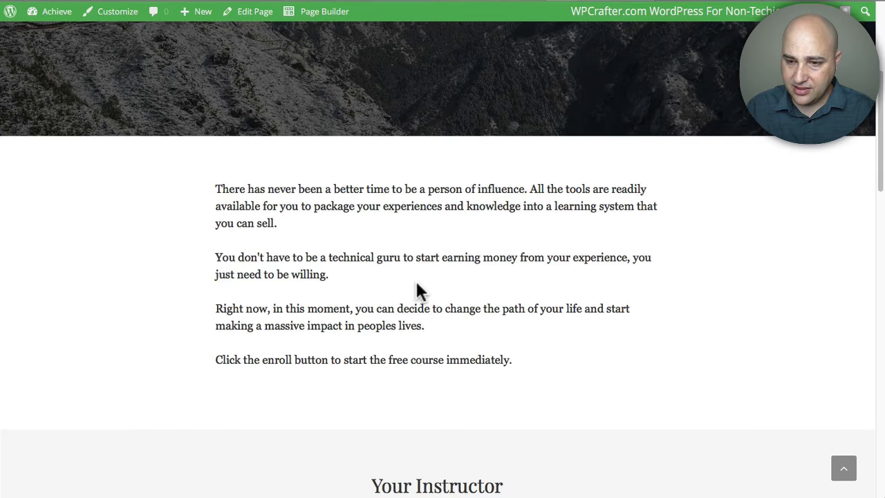
pyautogui.scroll(-10, 419, 286)
pyautogui.scroll(-1, 325, 284)
pyautogui.scroll(-4, 374, 271)
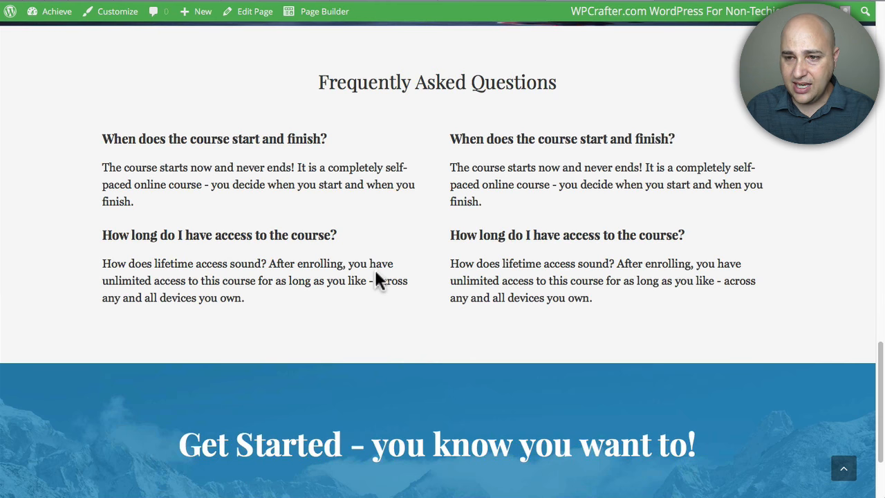